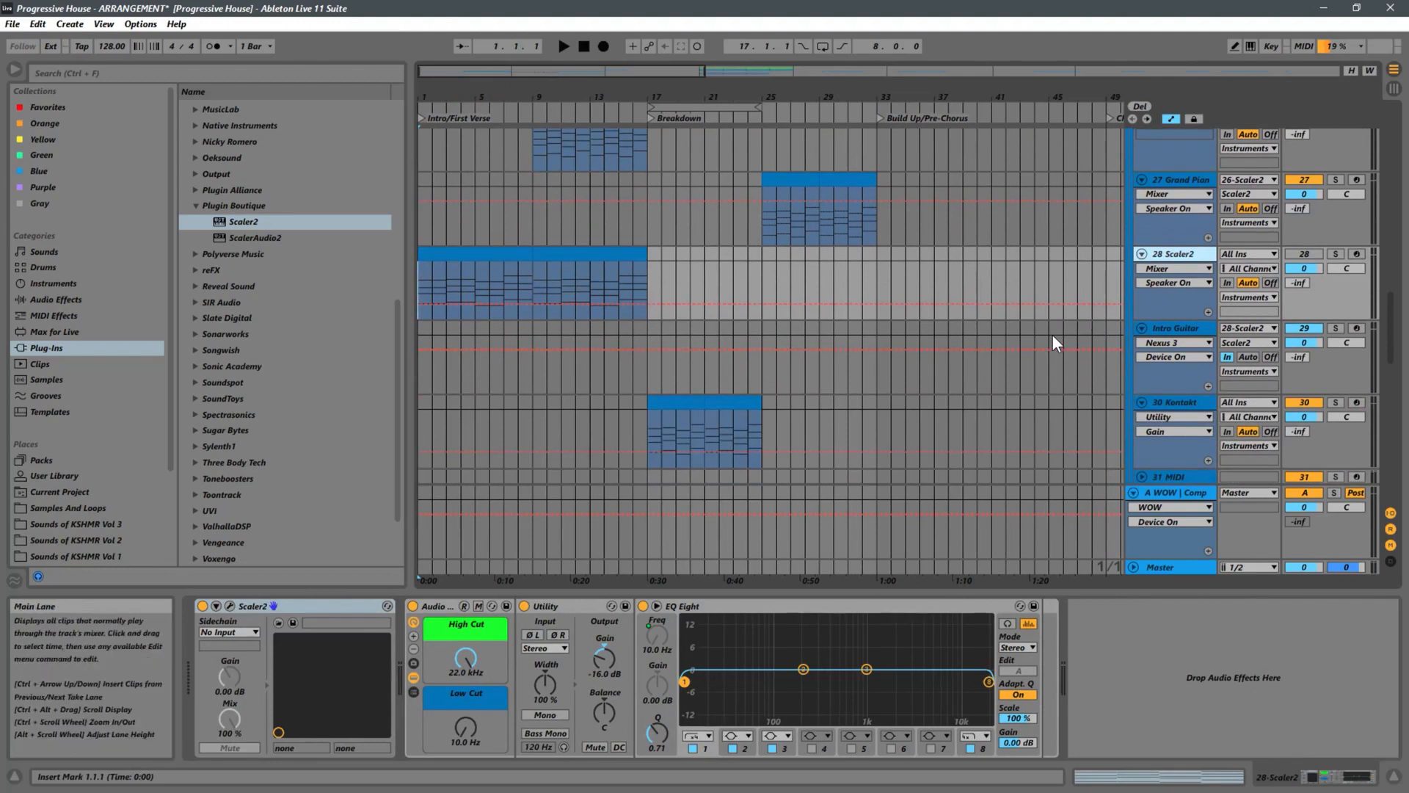
Look through the device chains of the Intro Guitar, 30 Kontakt and Synths tracks.
left_click(1171, 327)
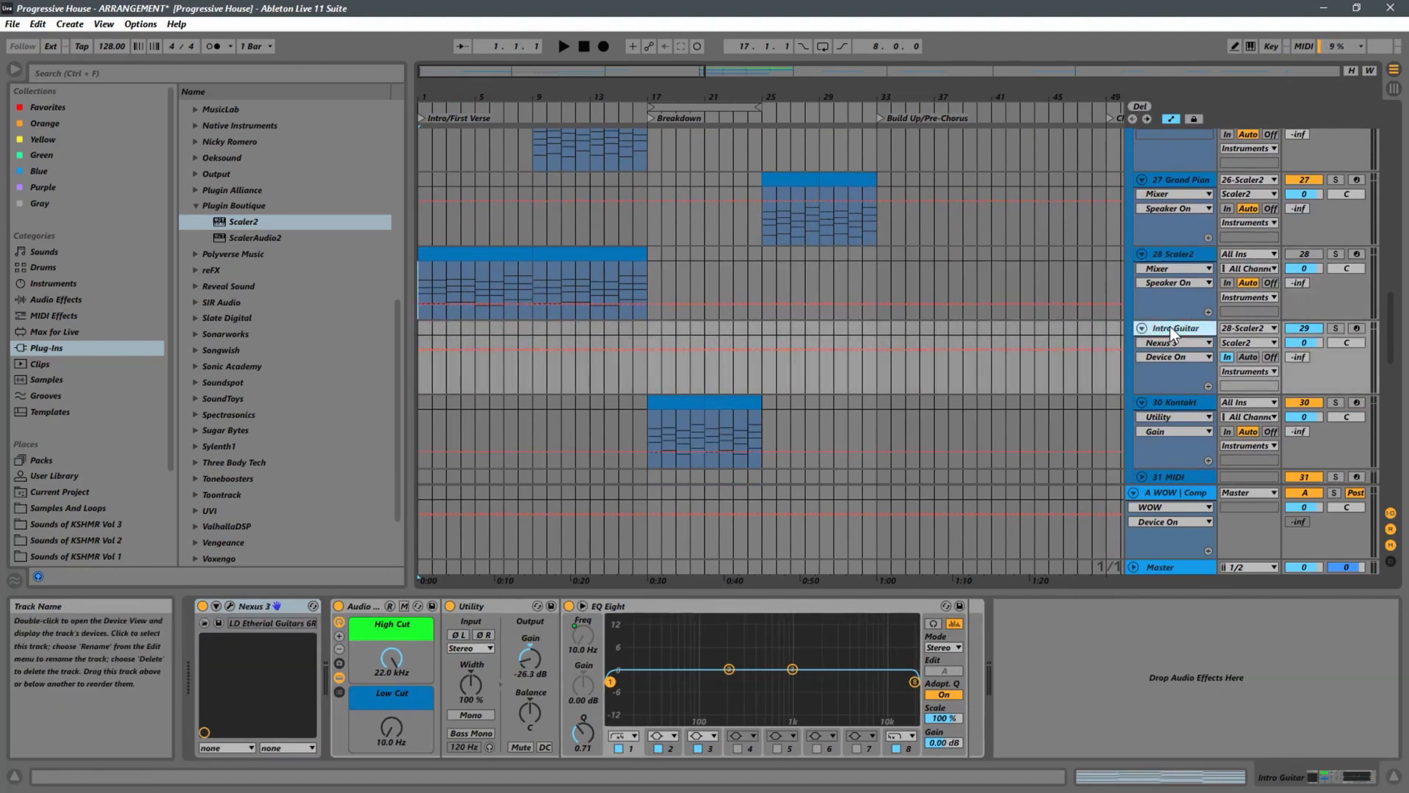
key("ctrl+shift+t")
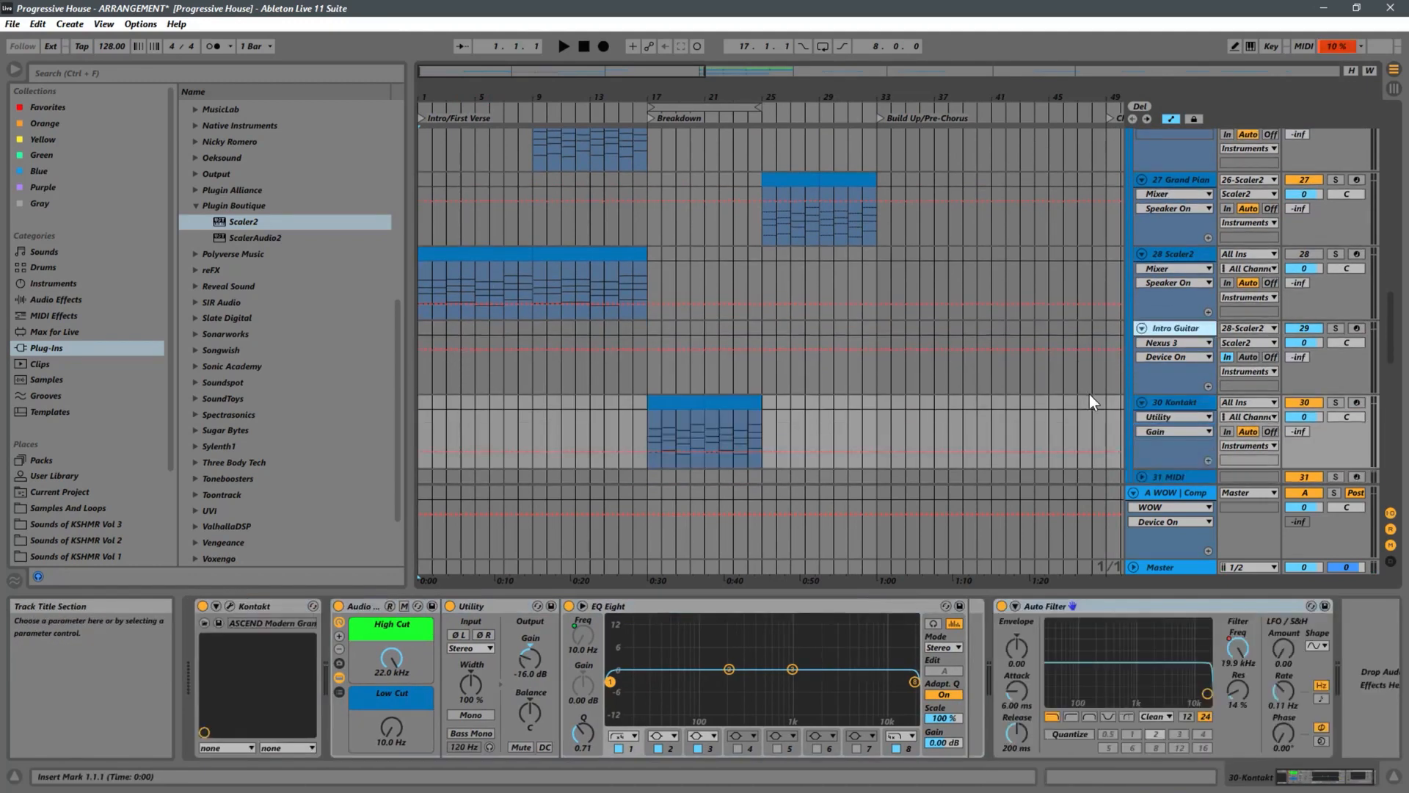
scroll(1095, 403, "up", 6)
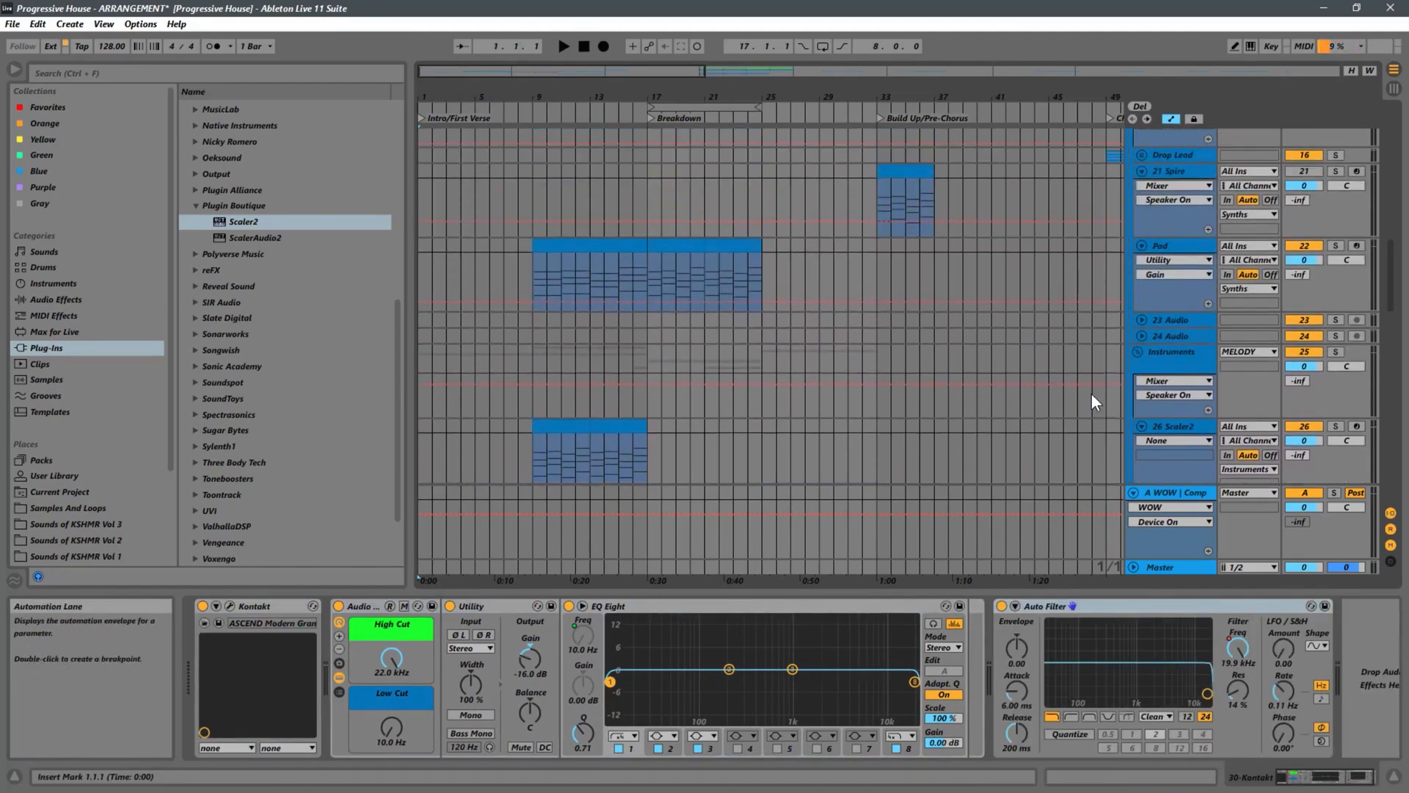
scroll(966, 450, "up", 5)
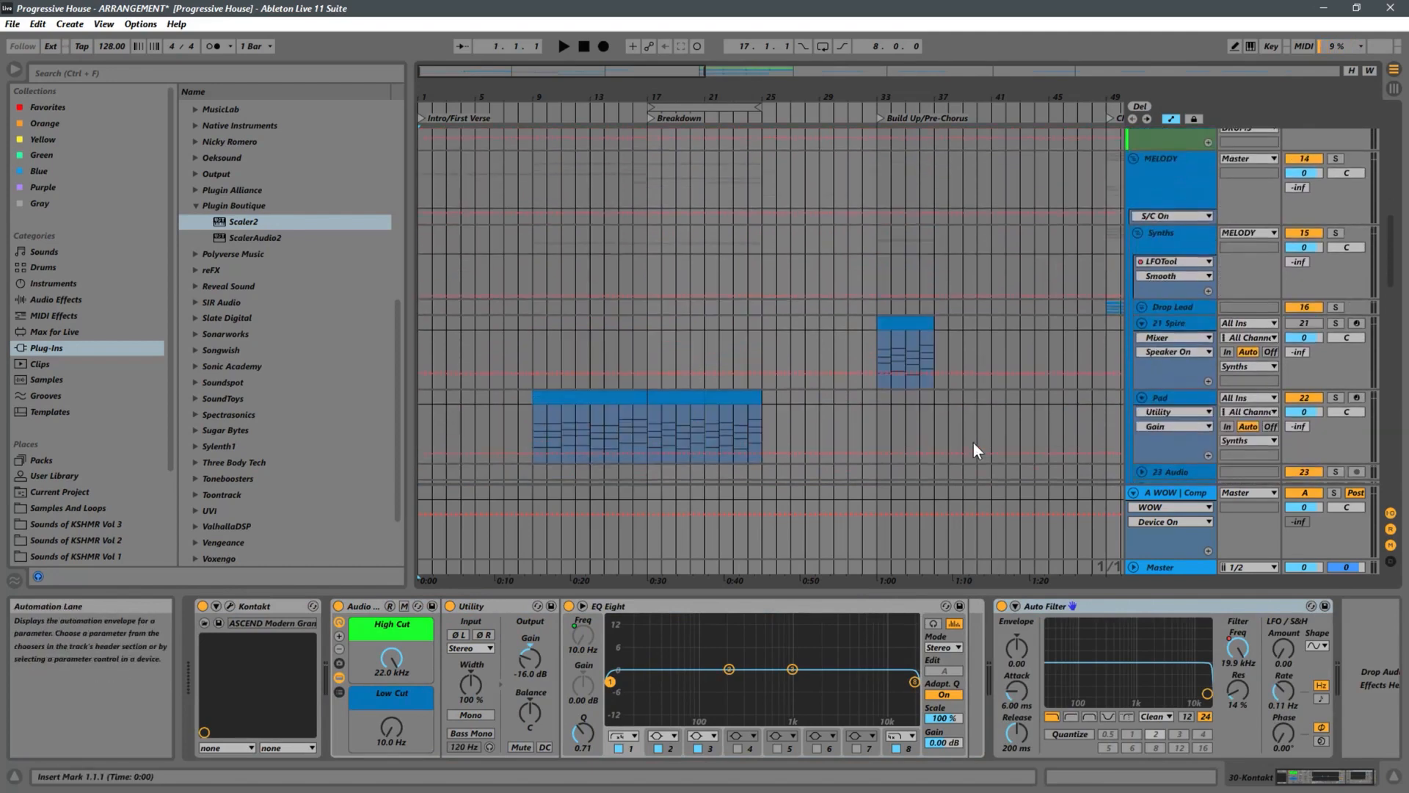
left_click(1162, 251)
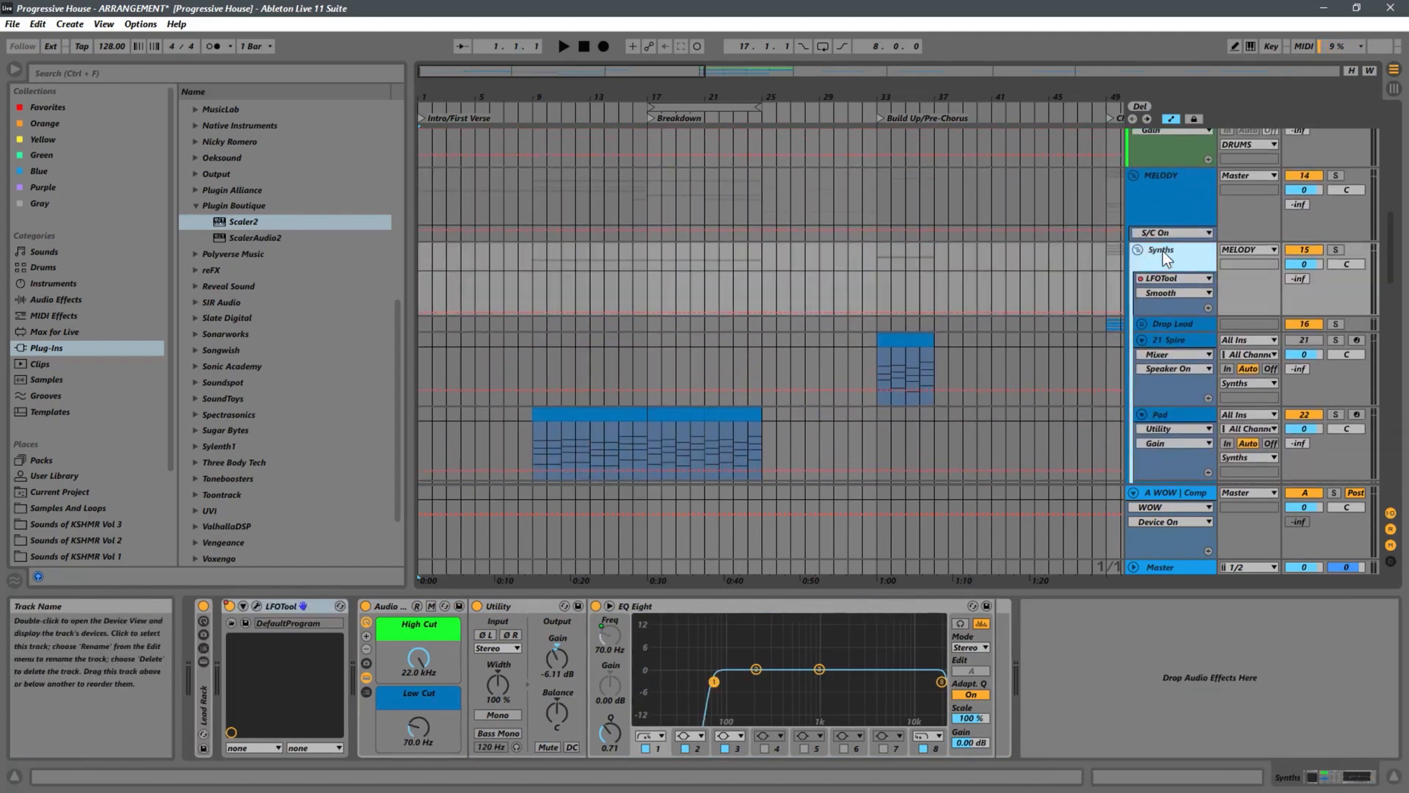
scroll(726, 255, "down", 4)
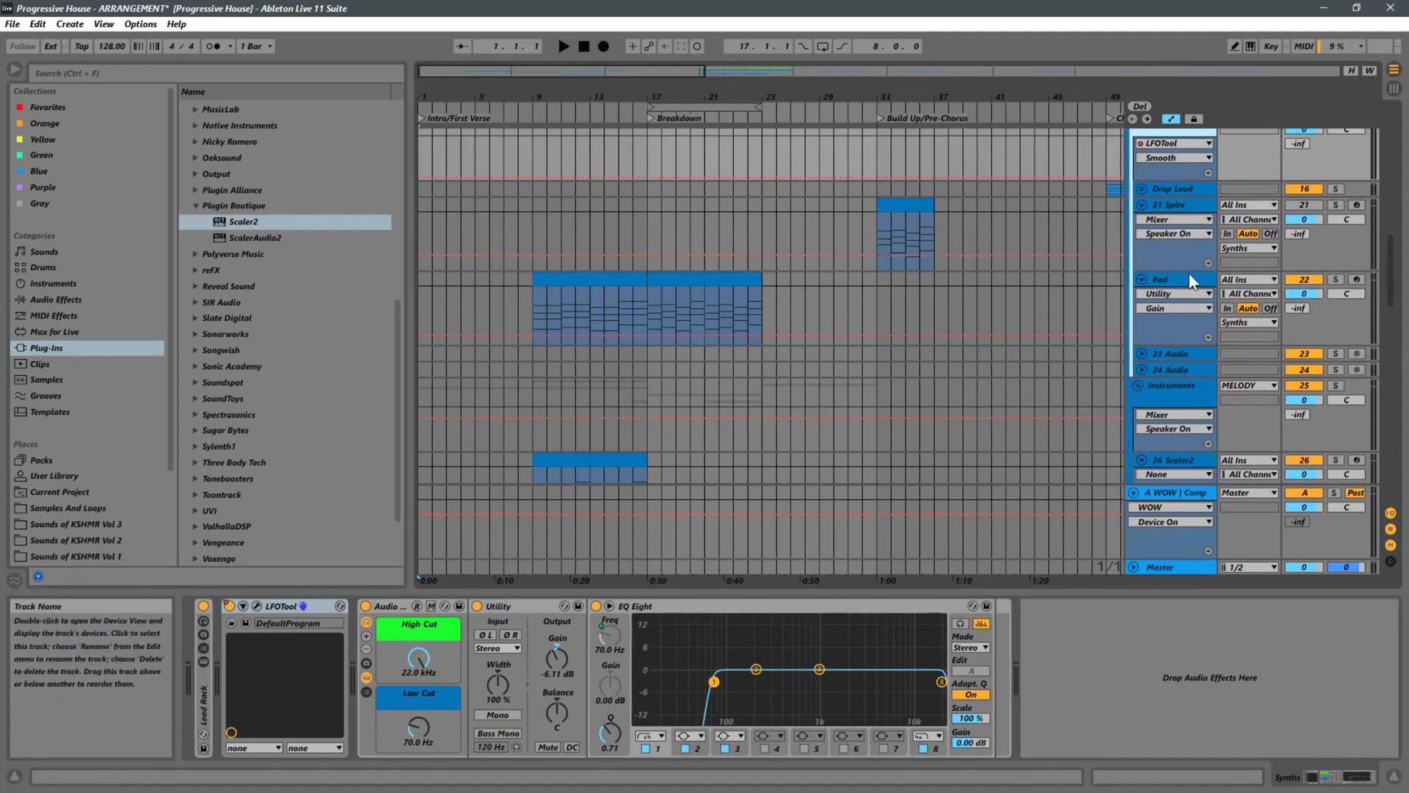
Move the MIDI clip on the 21 Spire track from the Build Up section to bar 1.
left_click(1177, 207)
scroll(849, 212, "up", 2)
left_click(915, 286)
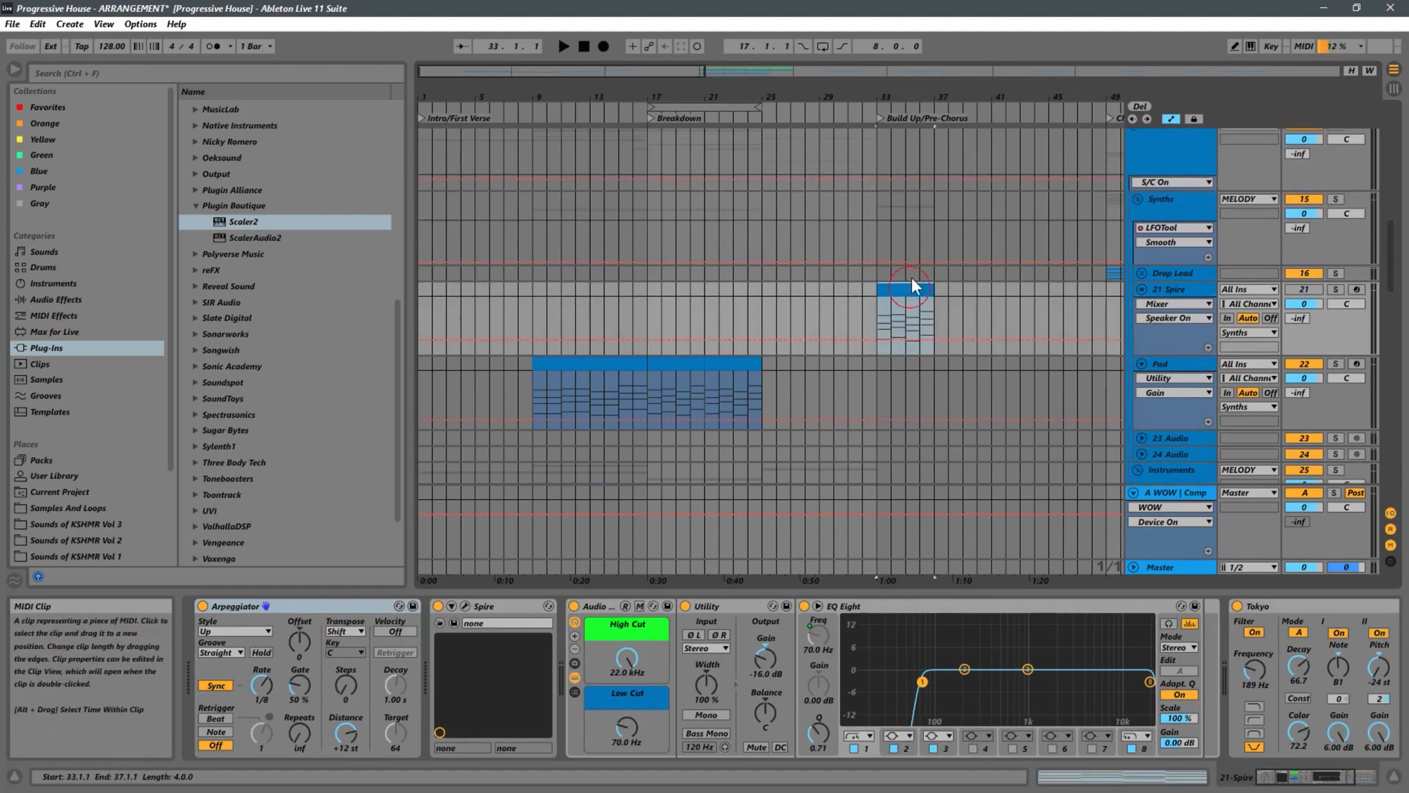
left_click_drag(761, 106, 760, 98)
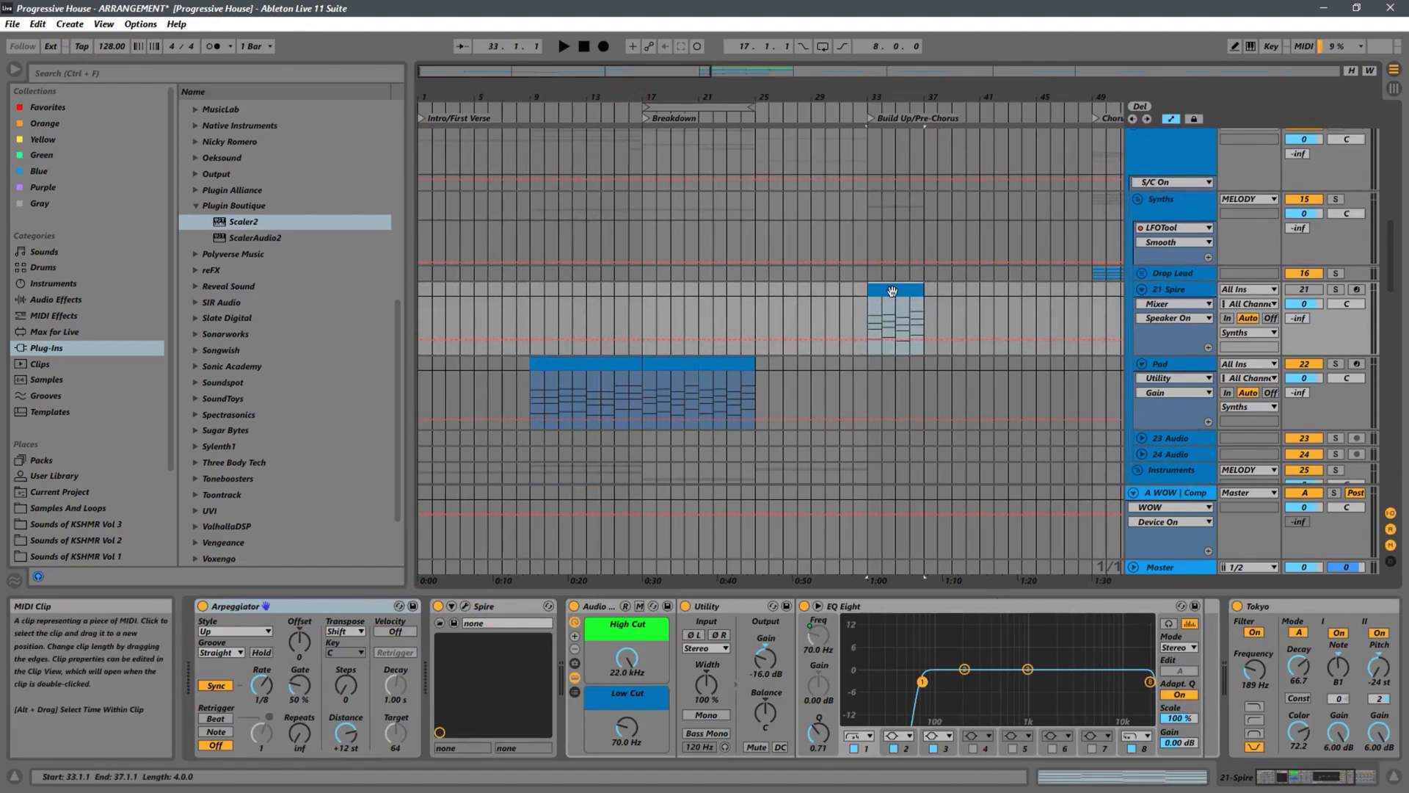
left_click_drag(892, 291, 450, 300)
View the Scaler2 plugin window on the 28 Scaler2 track and close it.
scroll(631, 298, "down", 6)
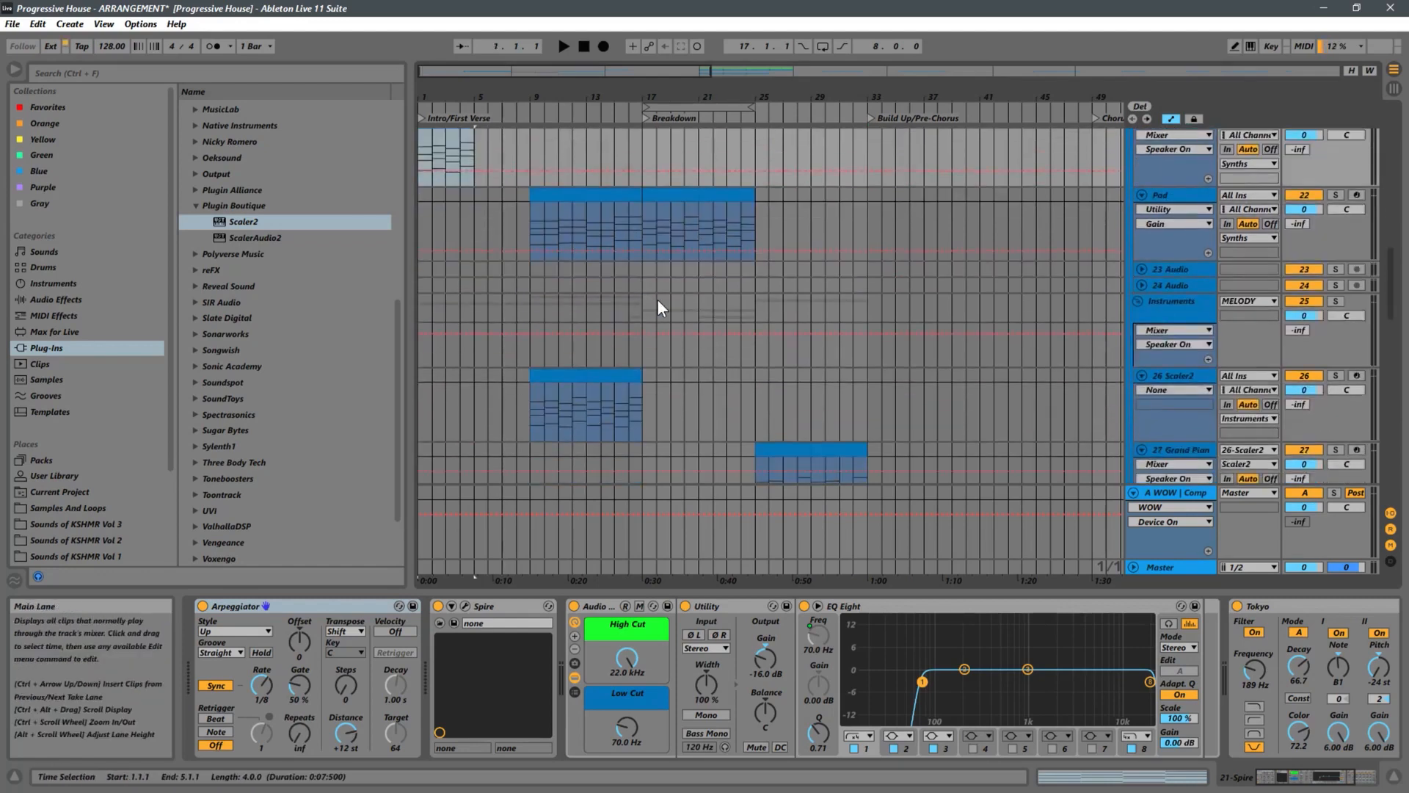
scroll(805, 311, "down", 5)
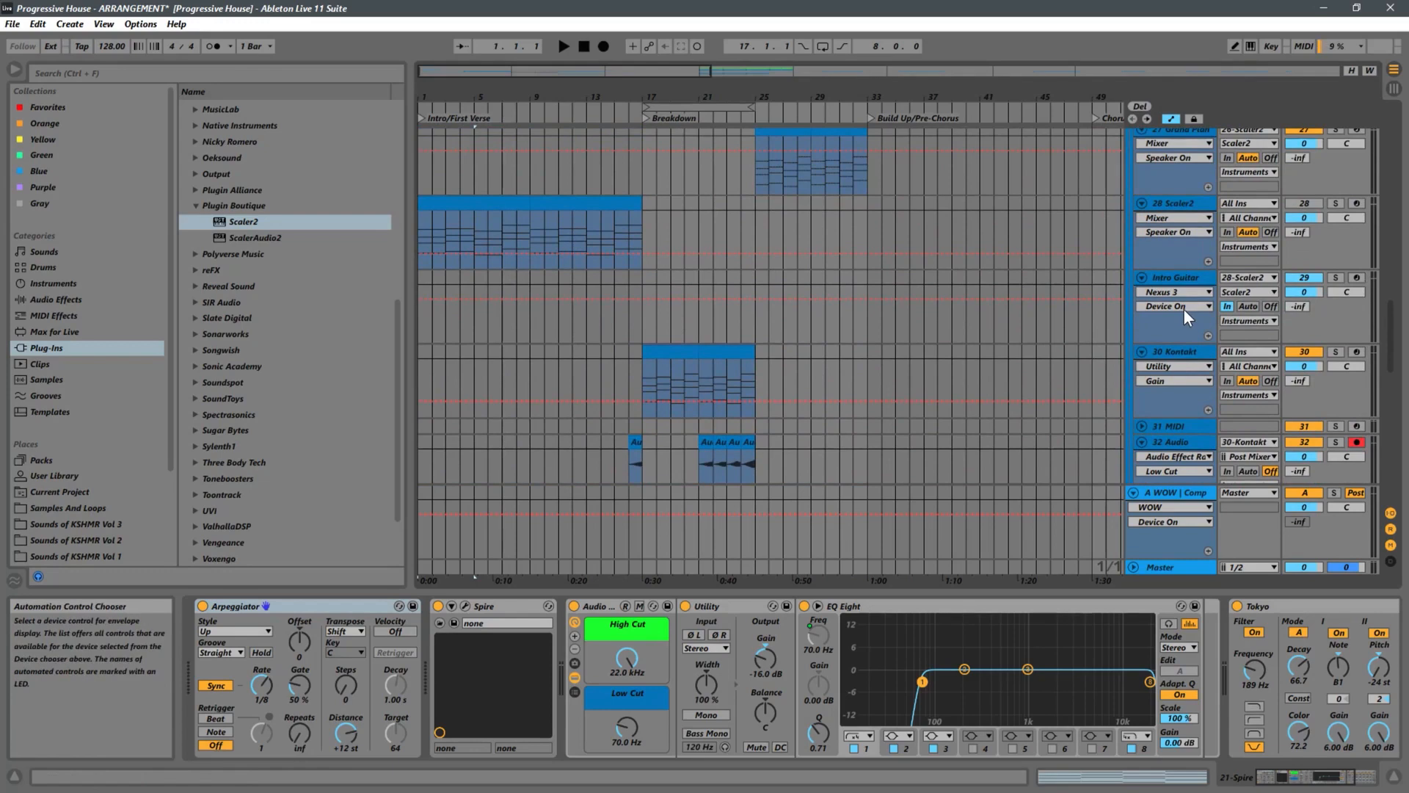
left_click(1174, 203)
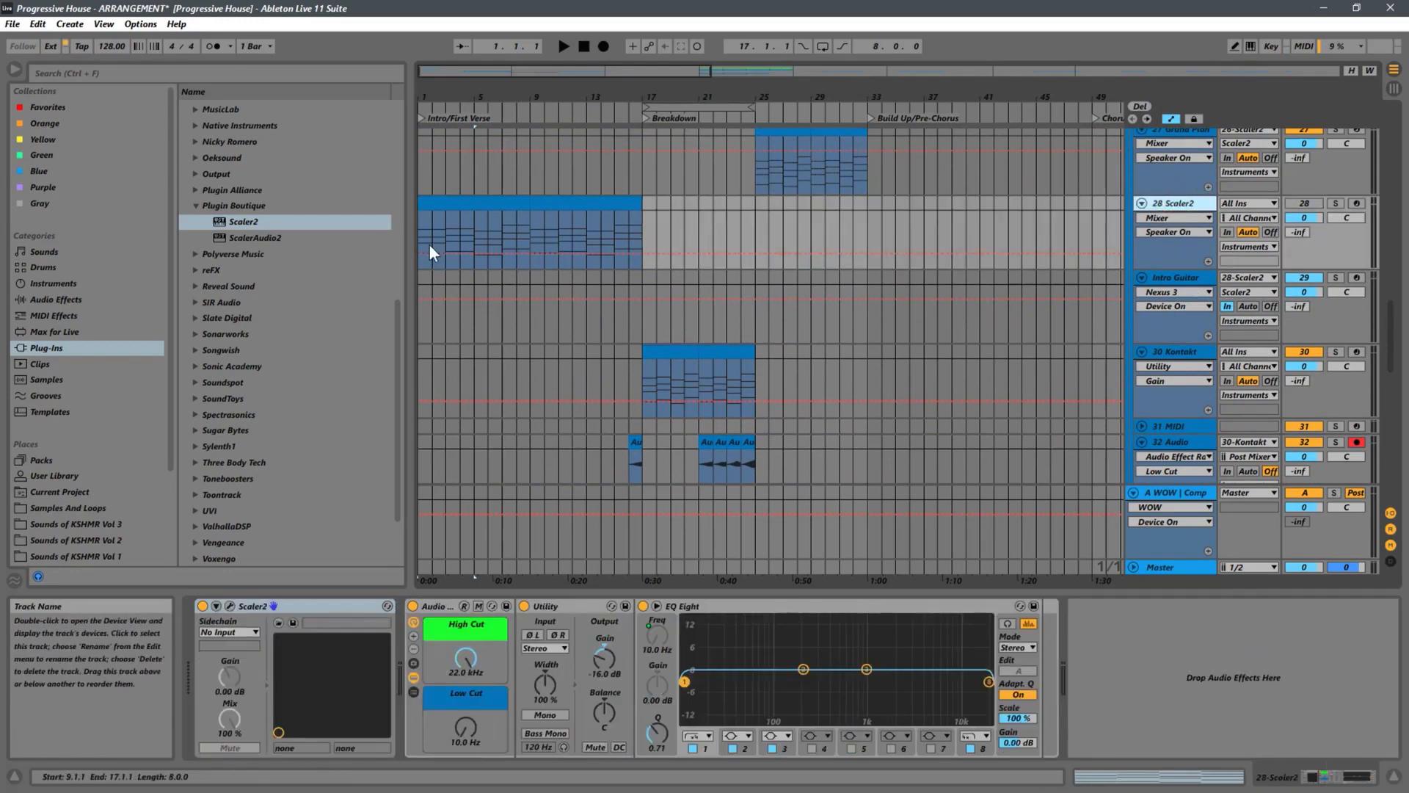
left_click(229, 605)
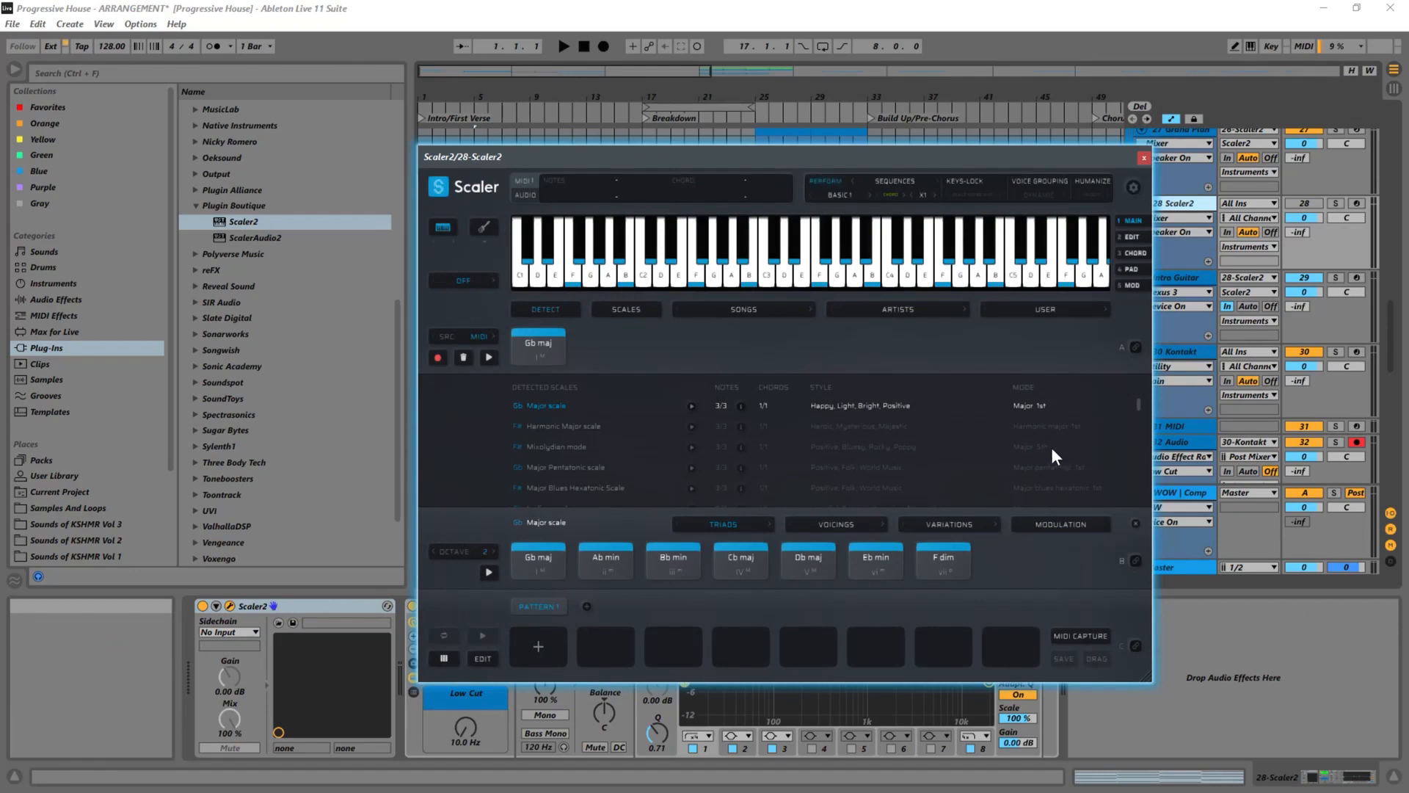
left_click(1144, 157)
Delete the MIDI clip at bar 1 of the 21 Spire track.
scroll(750, 281, "up", 5)
scroll(719, 302, "up", 5)
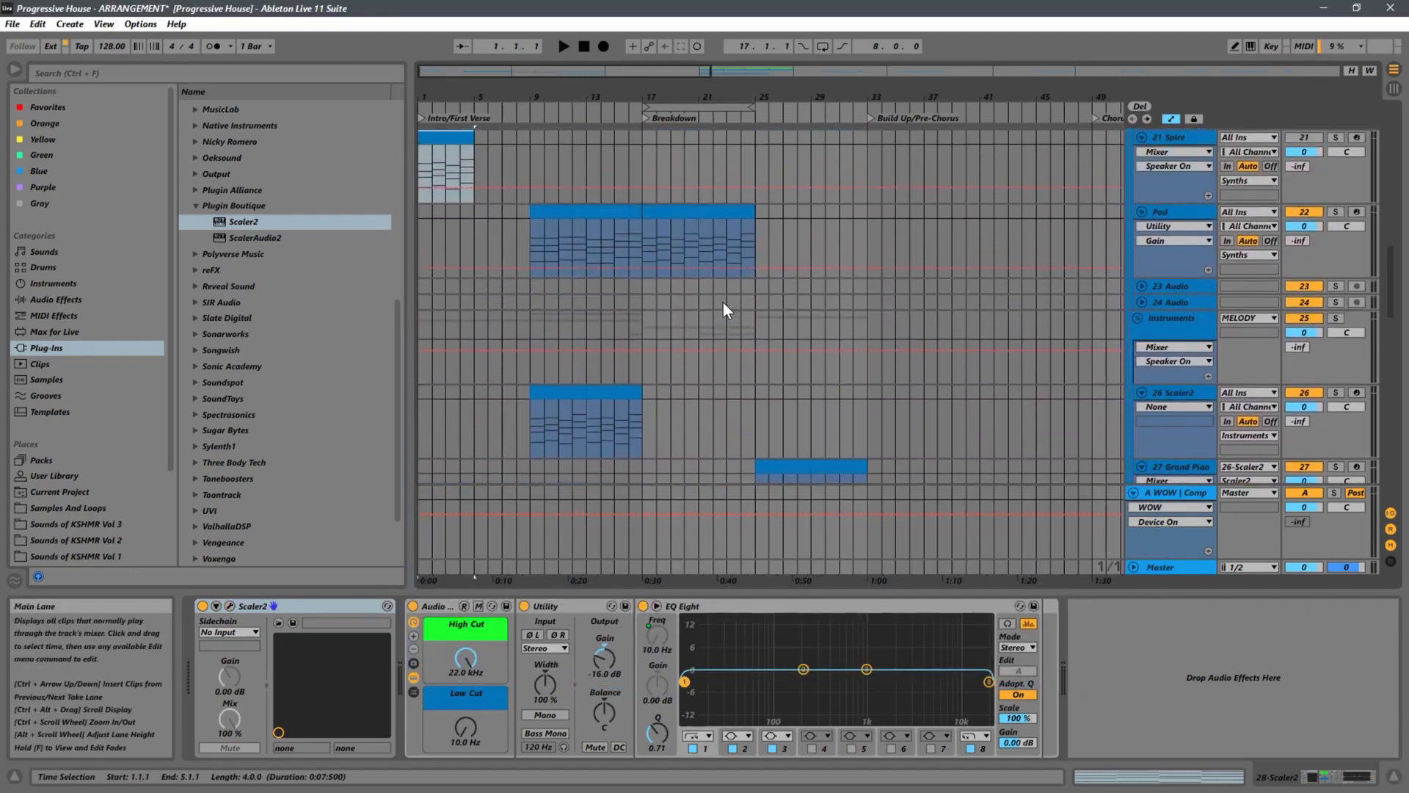
scroll(723, 302, "up", 3)
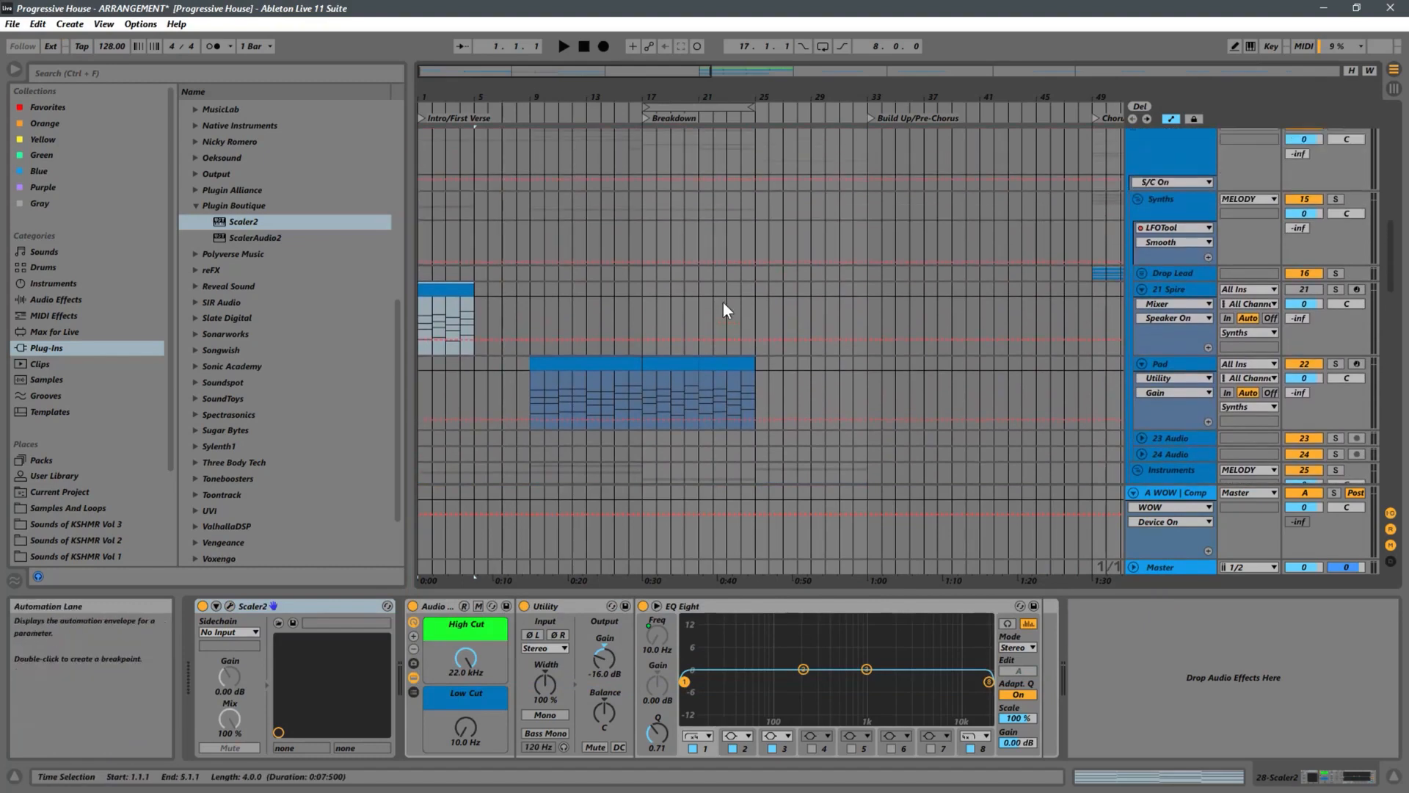
left_click(450, 328)
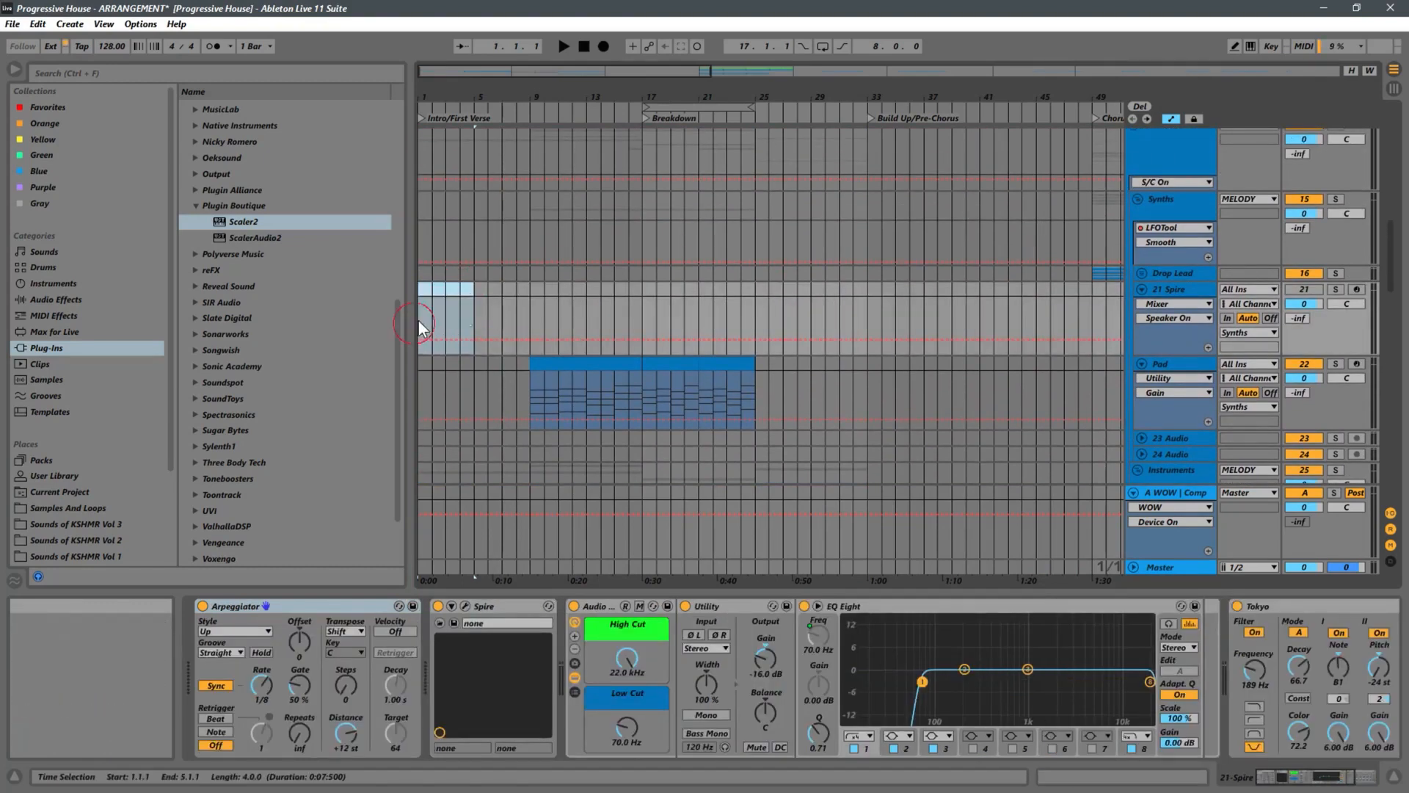
left_click(423, 325)
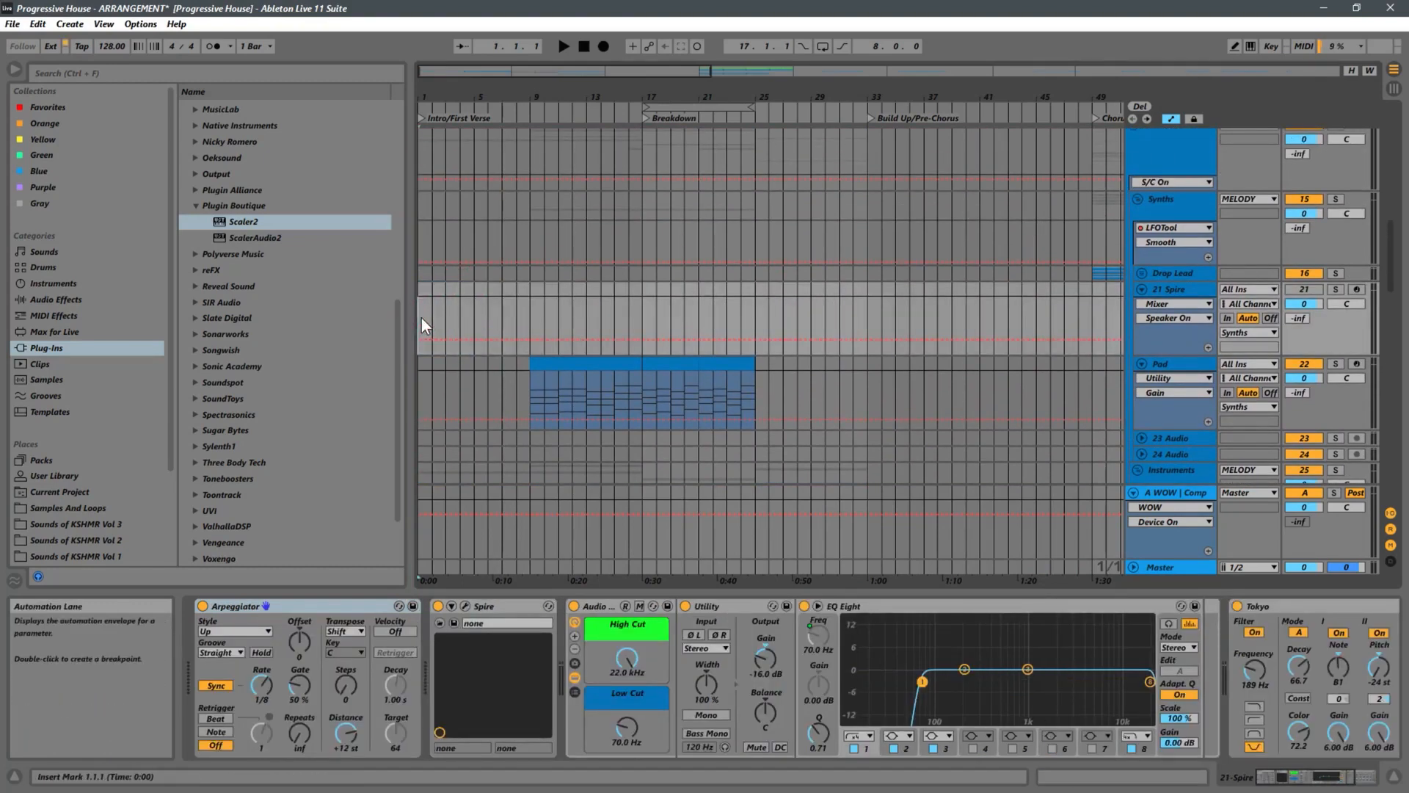
Set the 21 Spire track's MIDI input to 26-Scaler2 and arm the track for recording.
left_click(1248, 289)
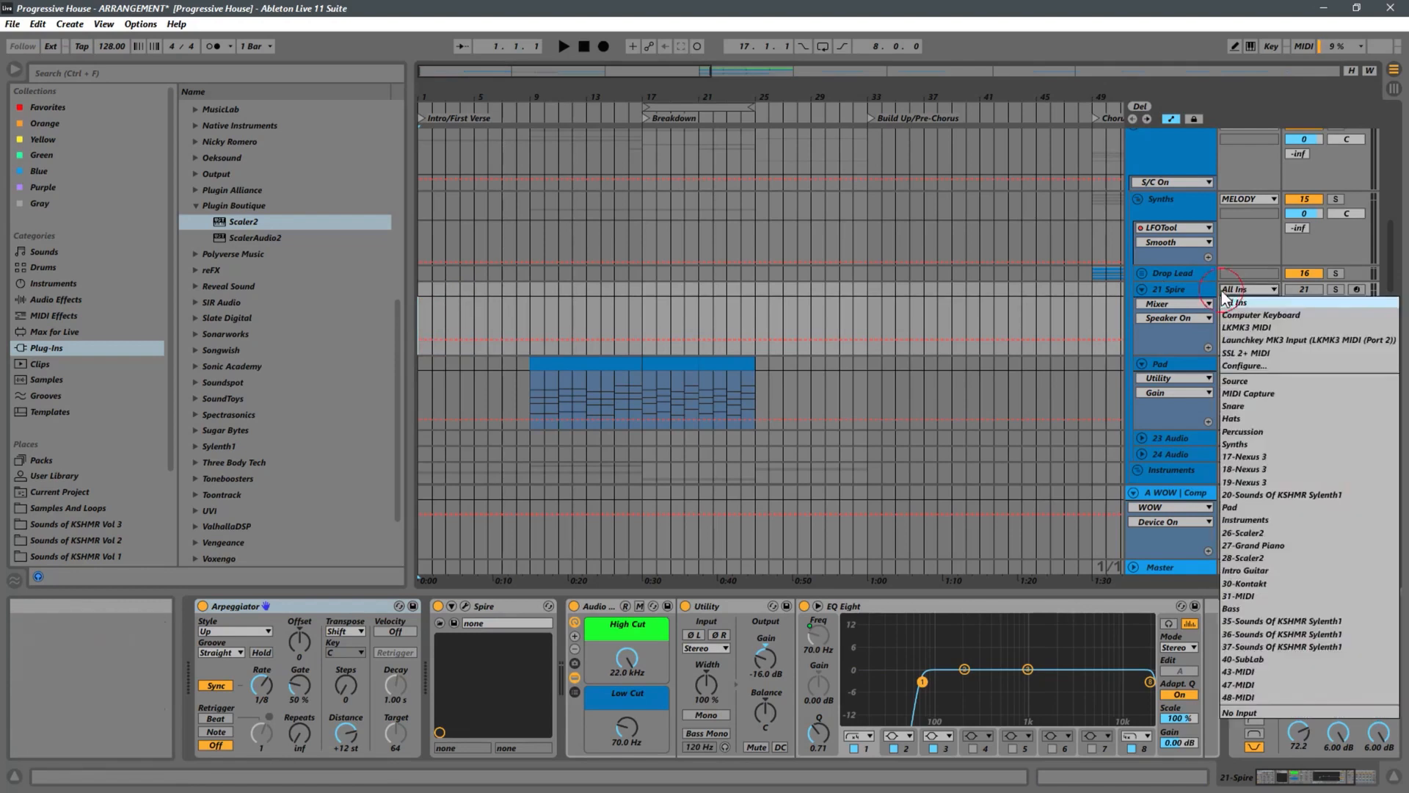
left_click(1265, 528)
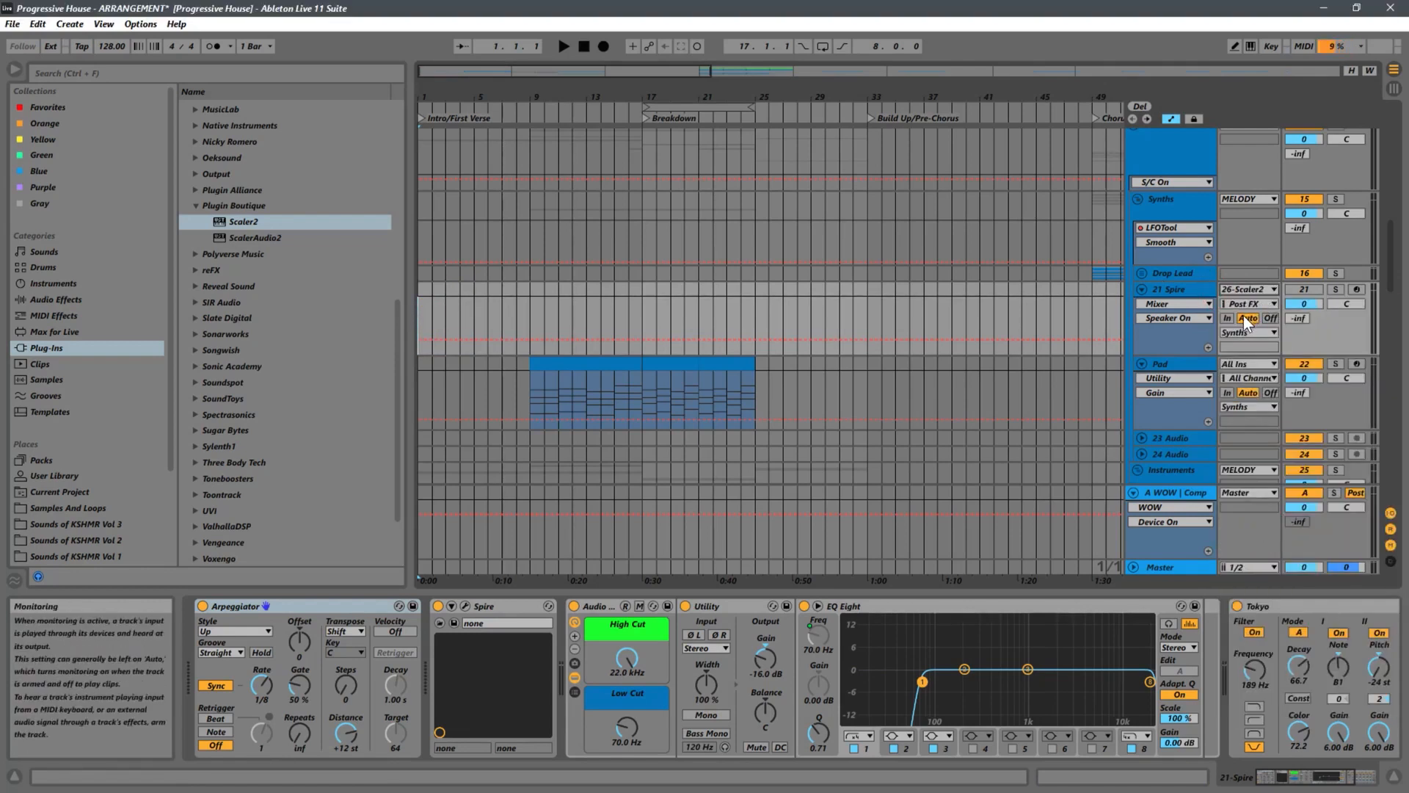
left_click(1359, 292)
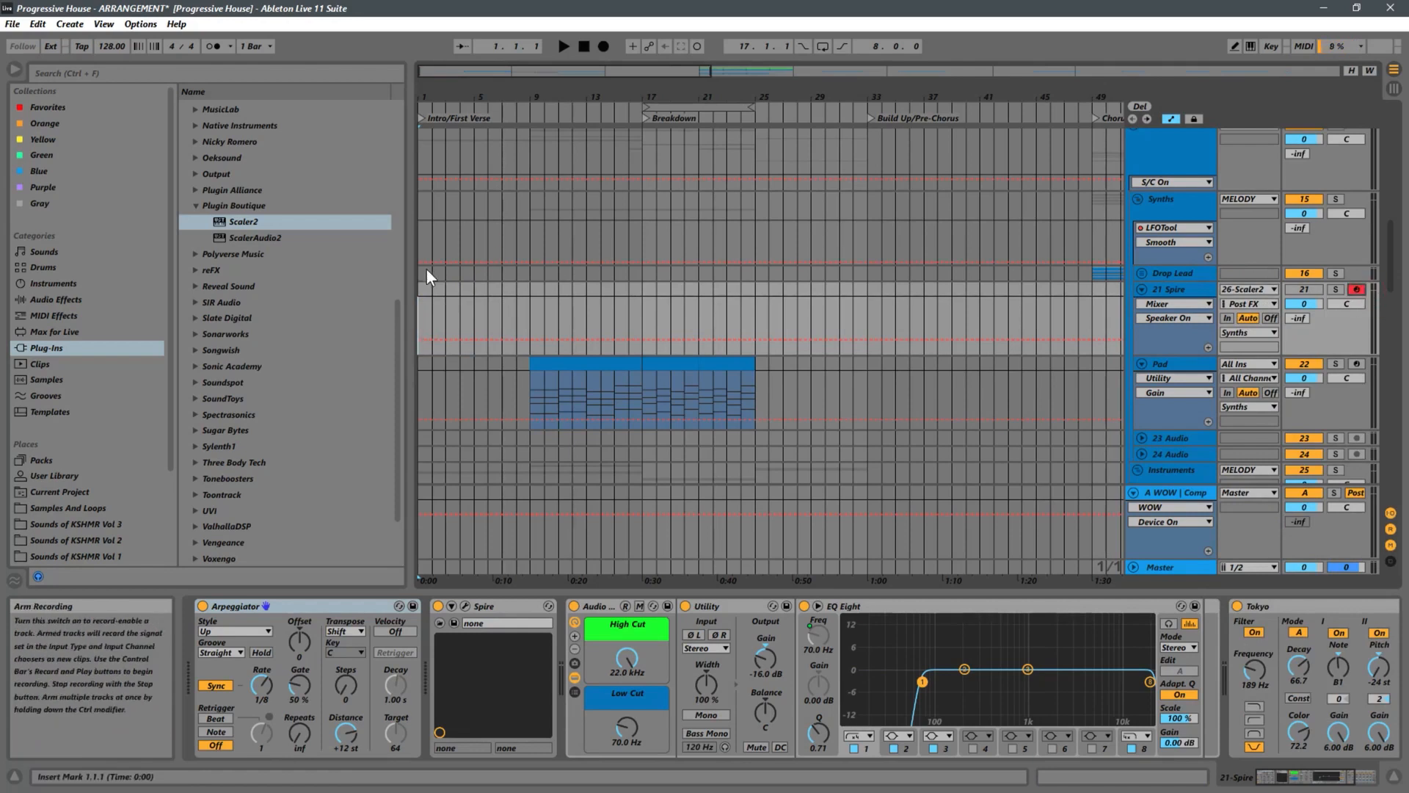
Record a short arrangement take from bar 1 on the armed 21 Spire track and stop.
left_click(604, 47)
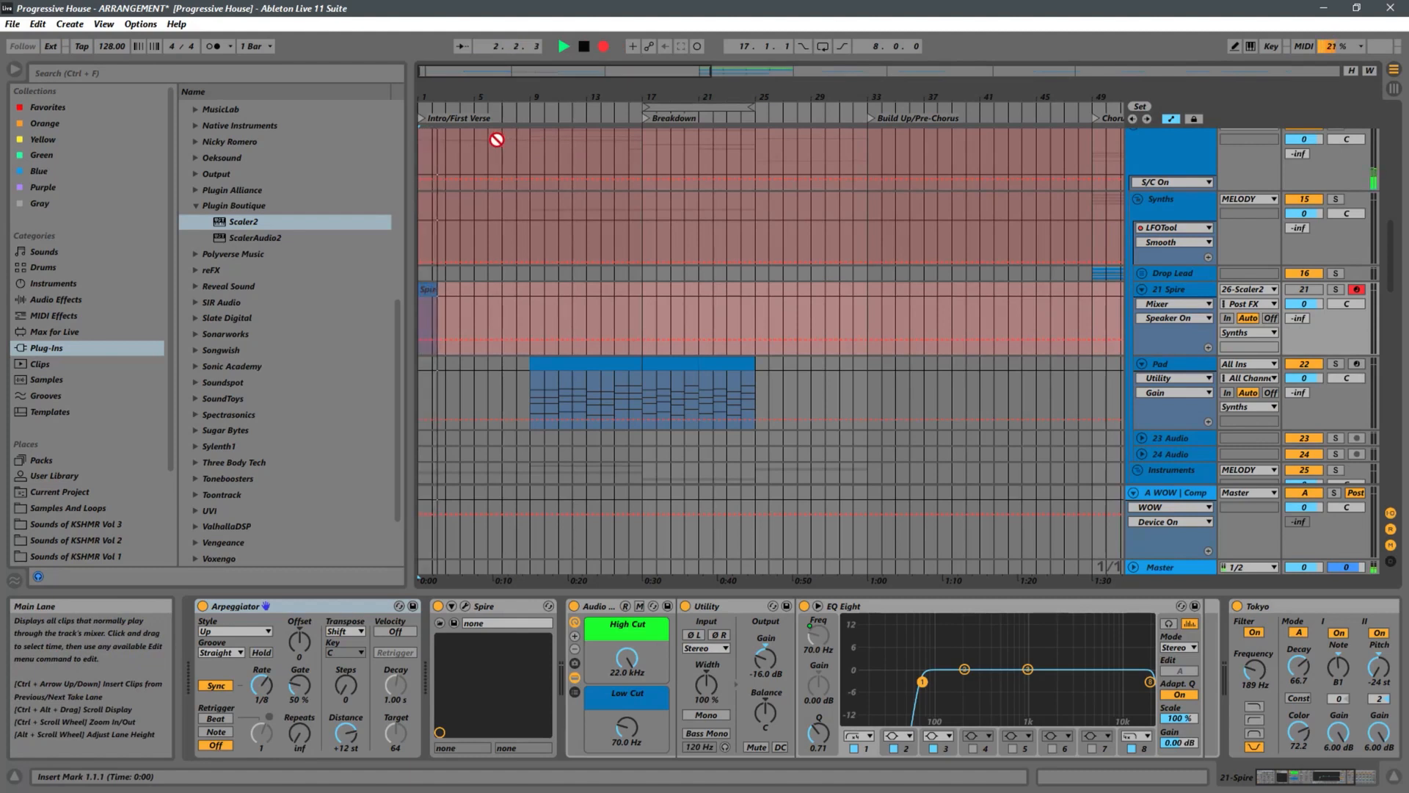
key("space")
Set the 21 Spire track's input channel to Scaler2 and its monitoring to In.
left_click(1240, 303)
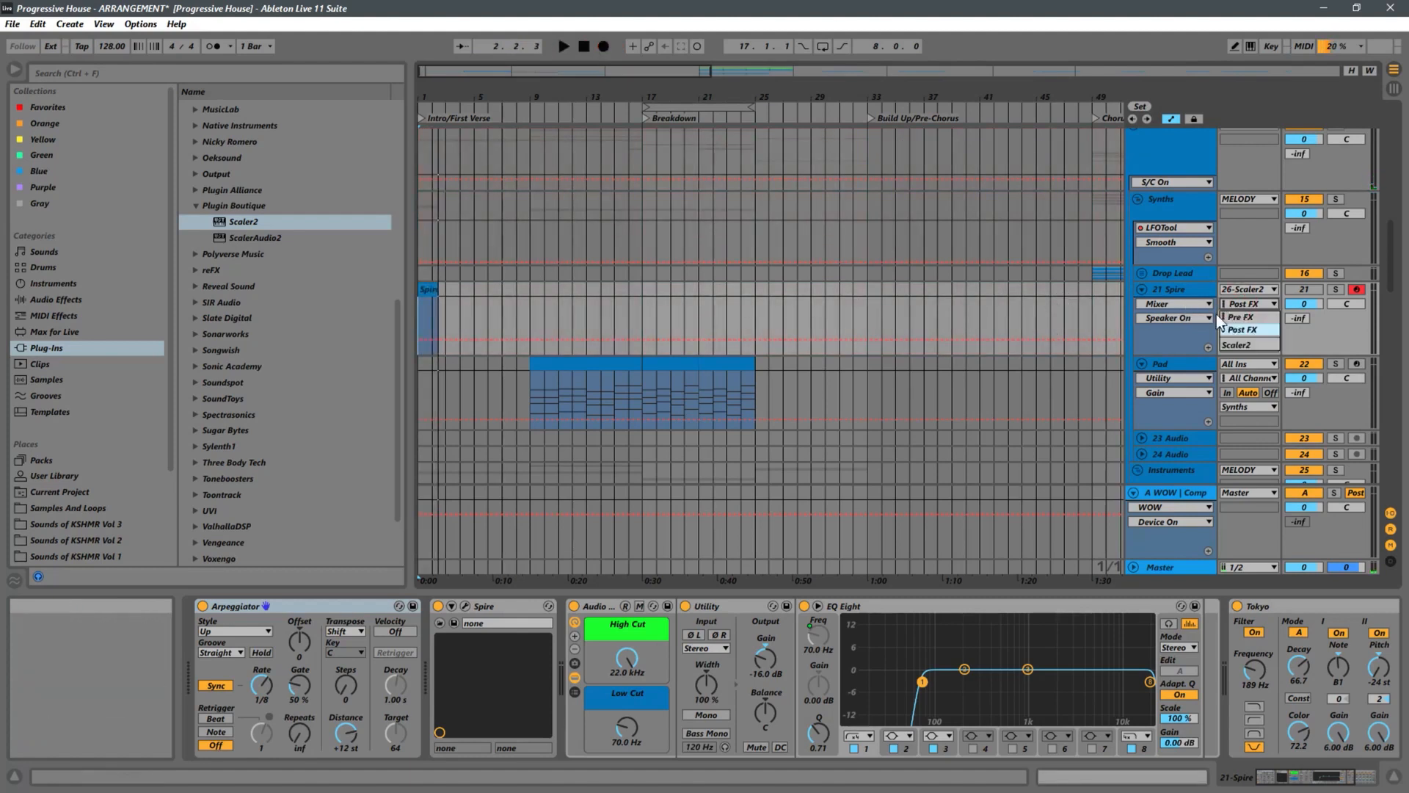
left_click(1245, 356)
left_click(1257, 304)
left_click(1239, 333)
left_click(1228, 319)
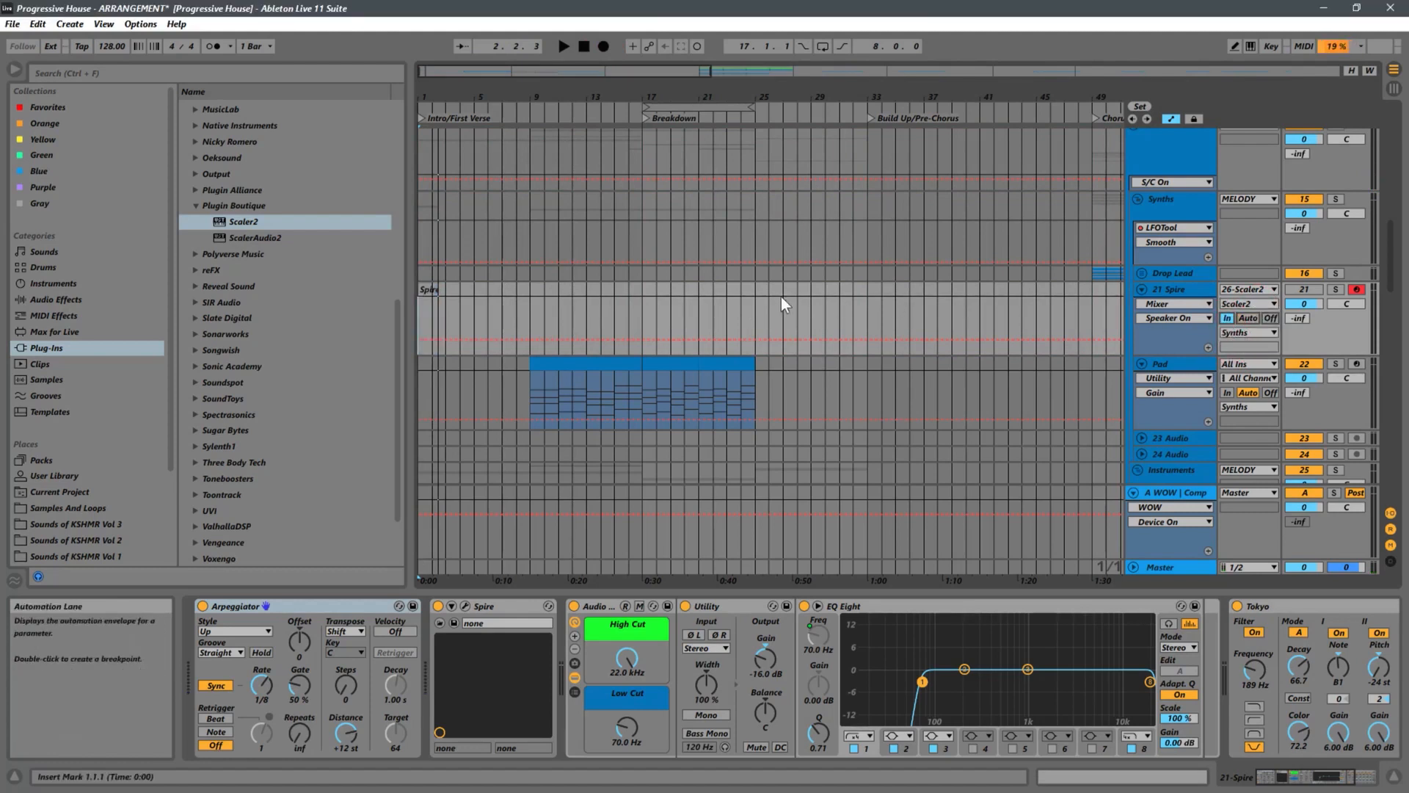
Delete the recorded Spire clip, then record and select another short take with monitoring on Auto.
left_click(423, 287)
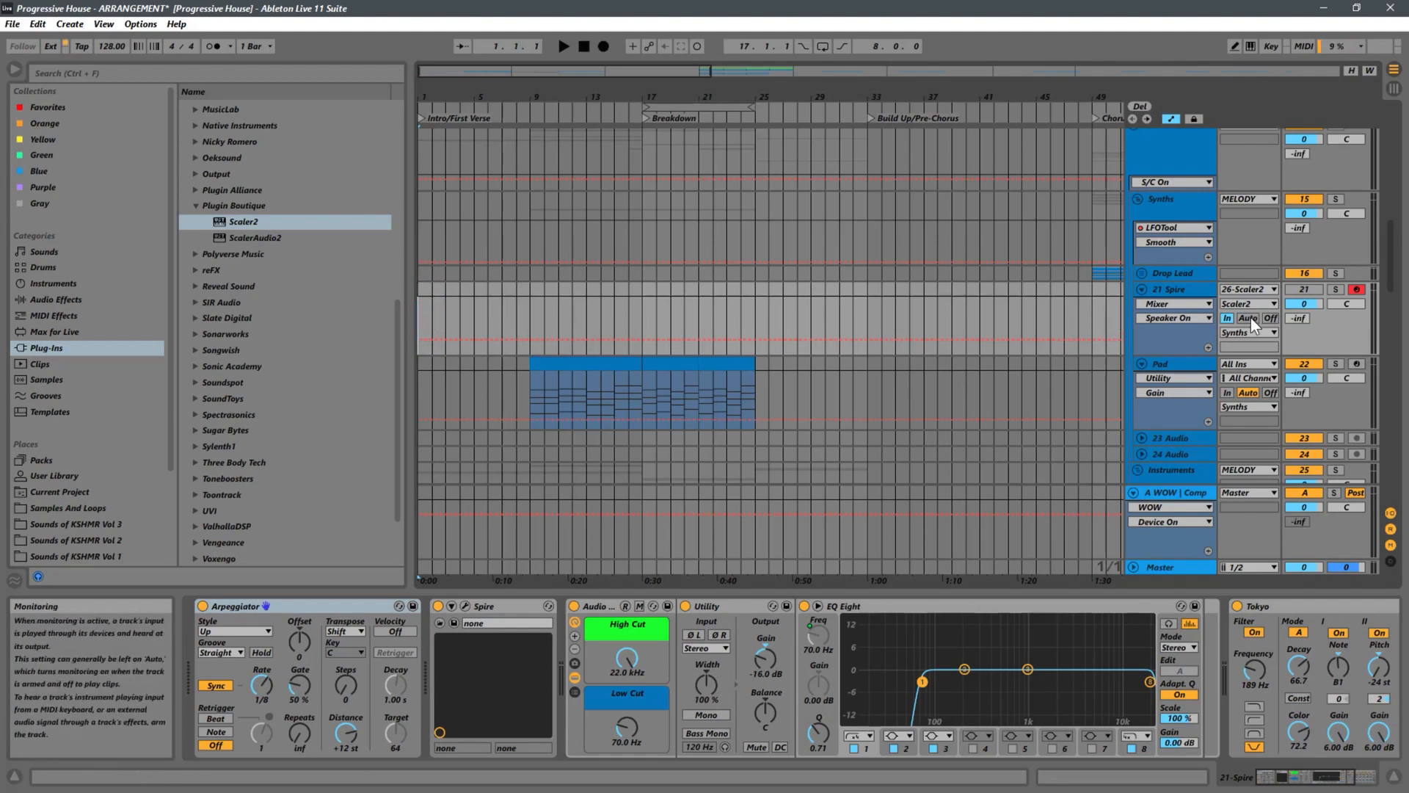
left_click(603, 47)
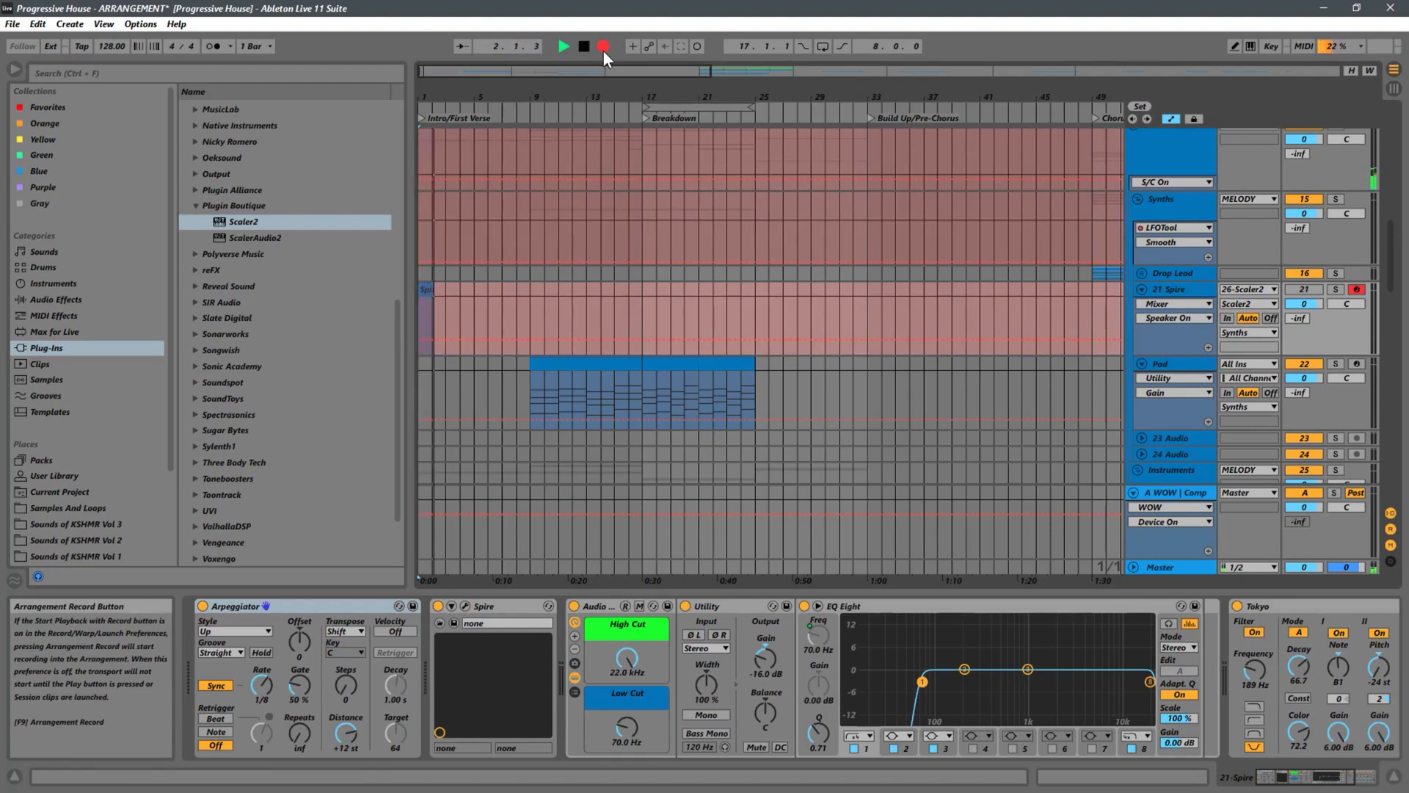
key("space")
left_click(430, 288)
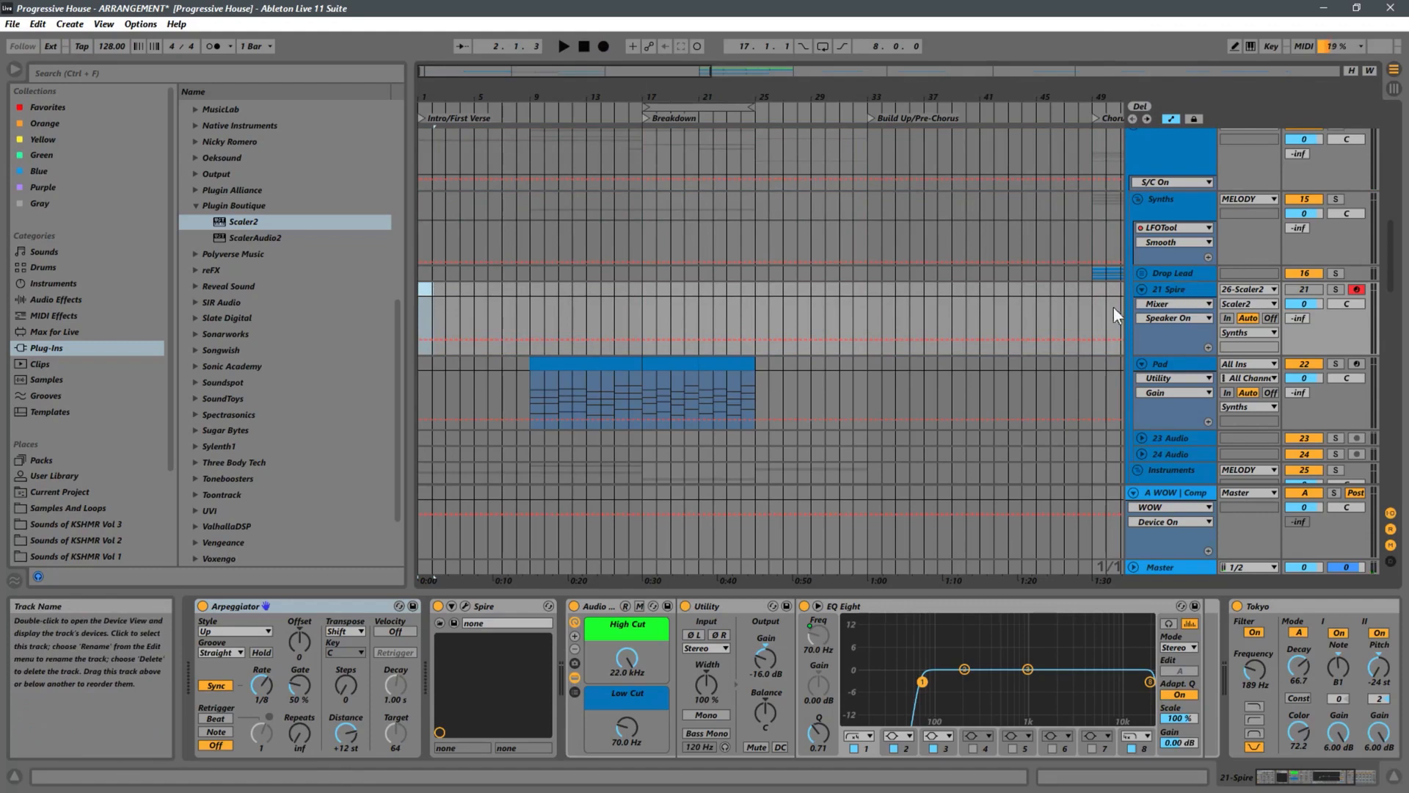
Route MIDI from Intro Guitar's Nexus 3 into the 21 Spire track and set its monitoring to Off.
scroll(1028, 317, "down", 10)
scroll(1035, 315, "up", 8)
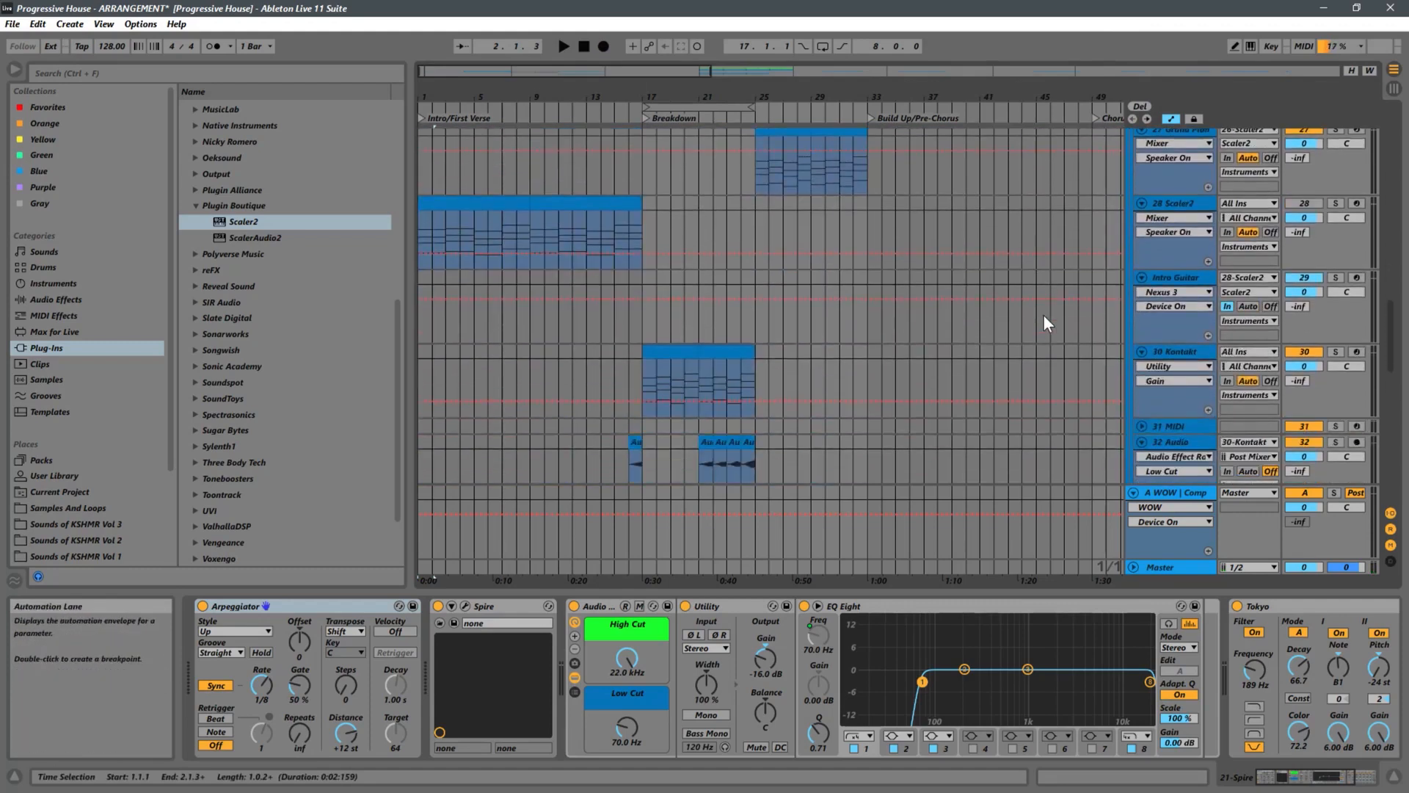
scroll(1044, 316, "up", 3)
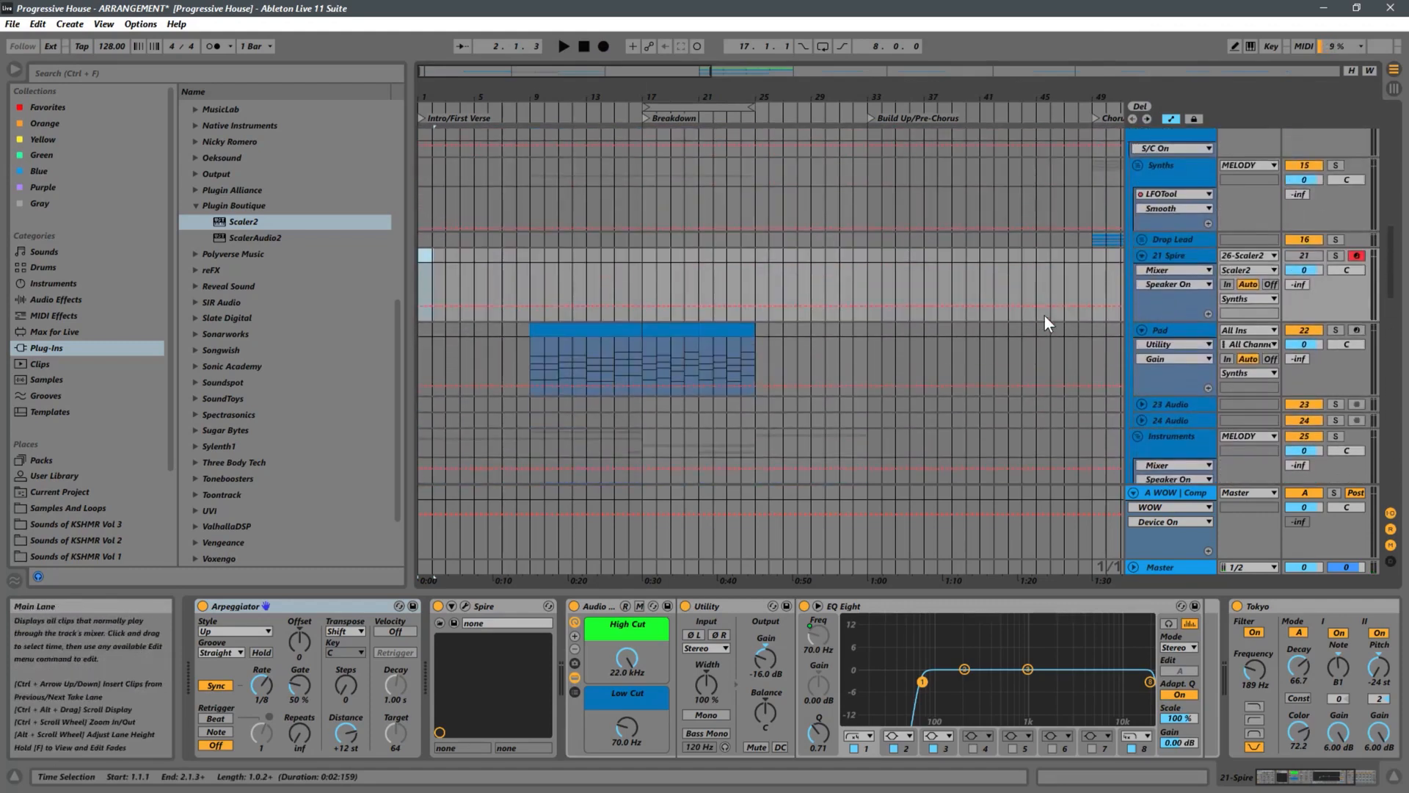
left_click(1248, 255)
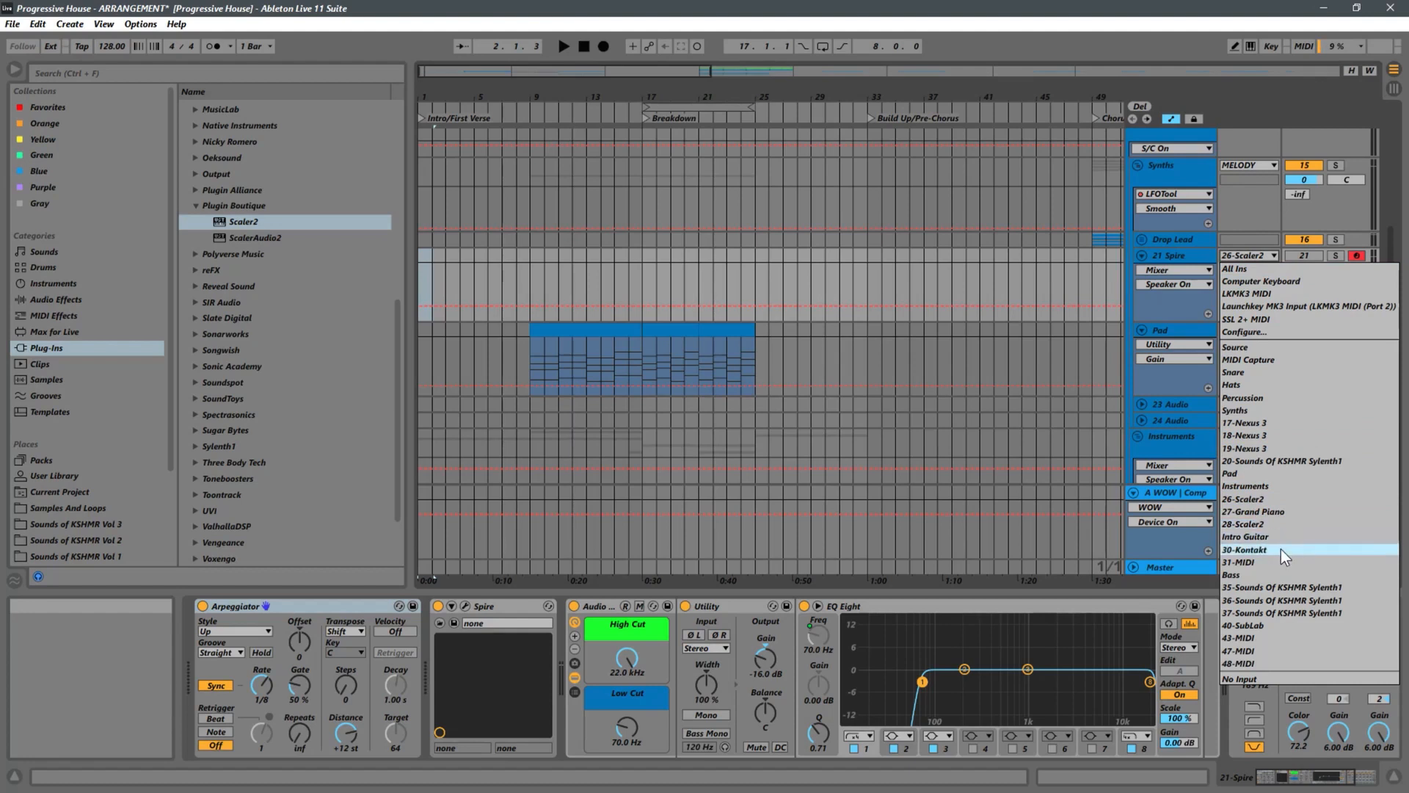
left_click(1253, 539)
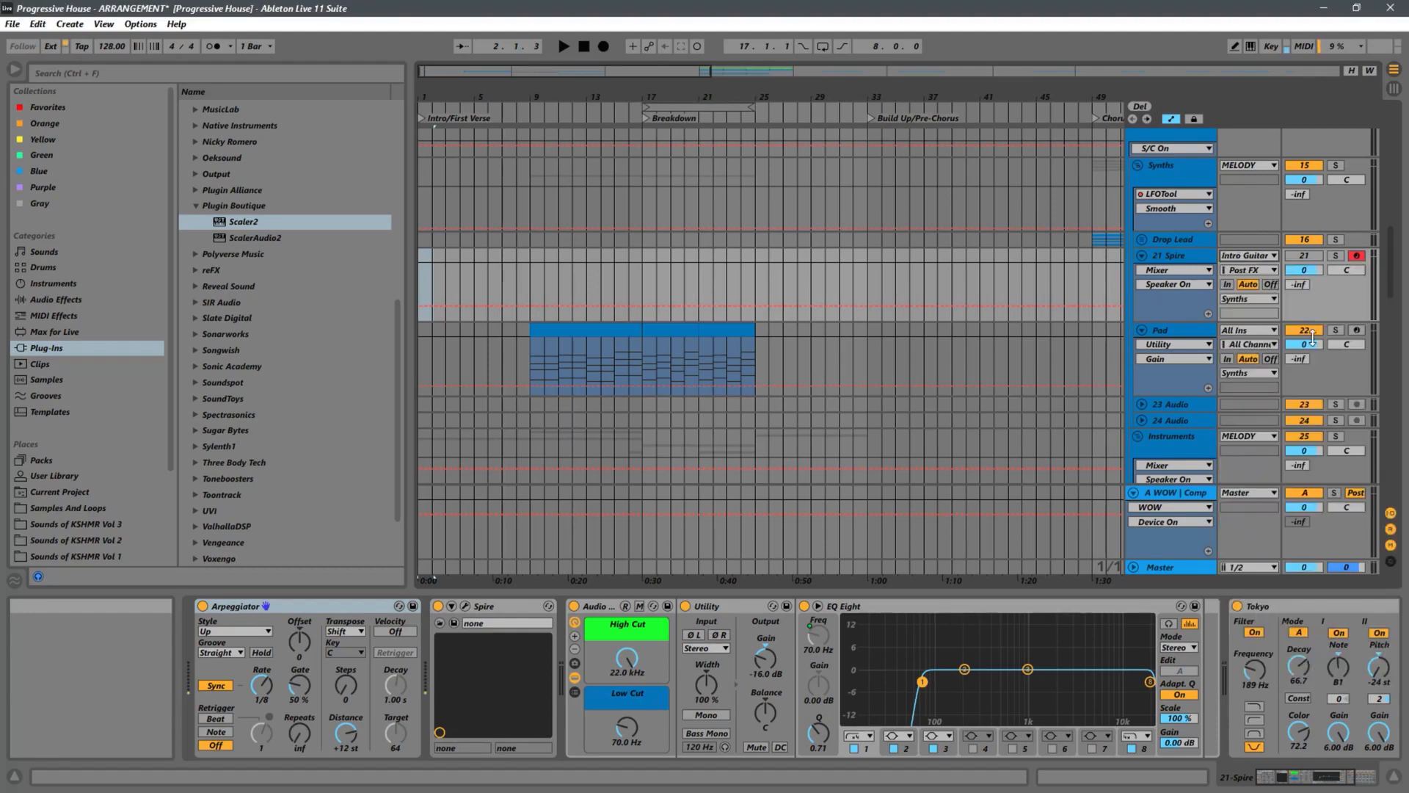
left_click(1246, 271)
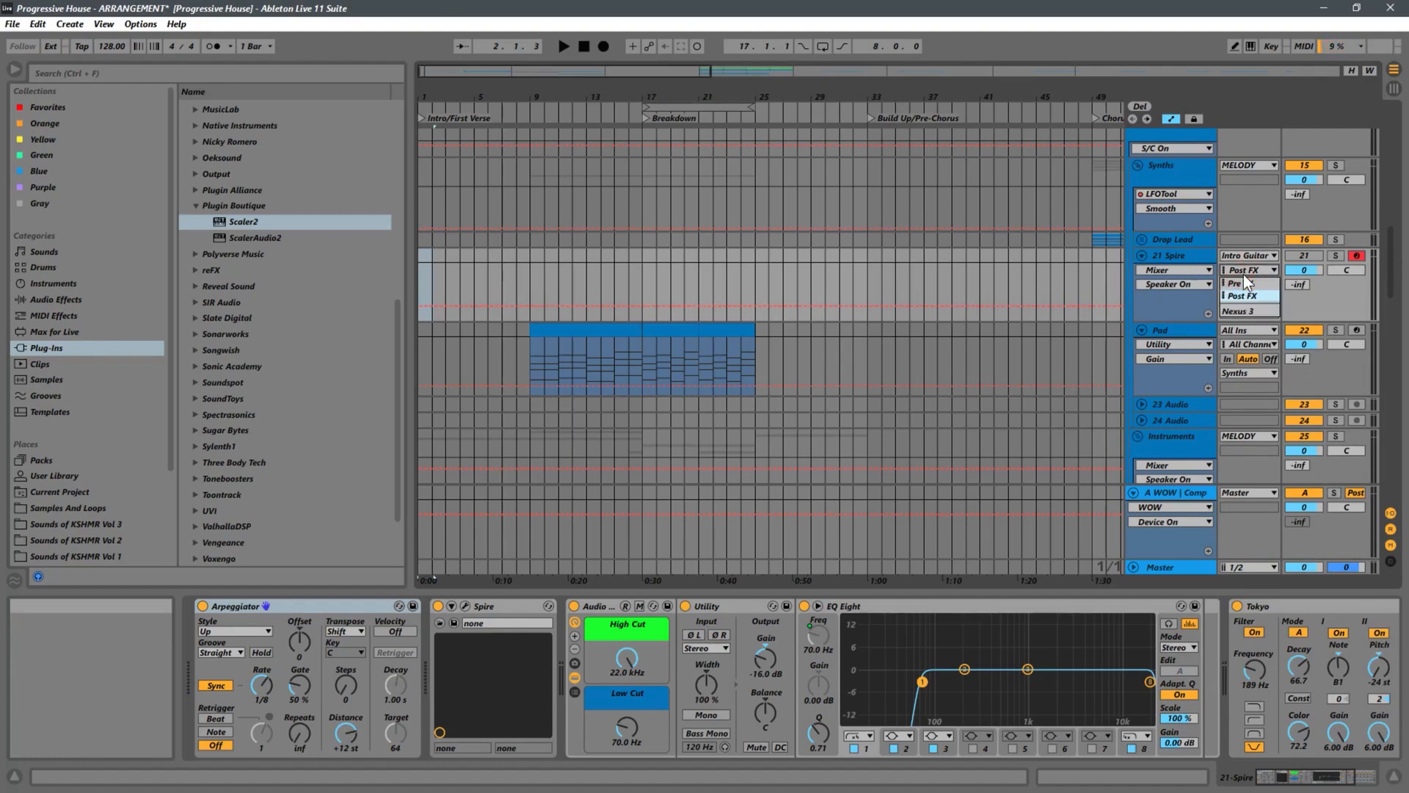
left_click(1240, 312)
left_click(1270, 285)
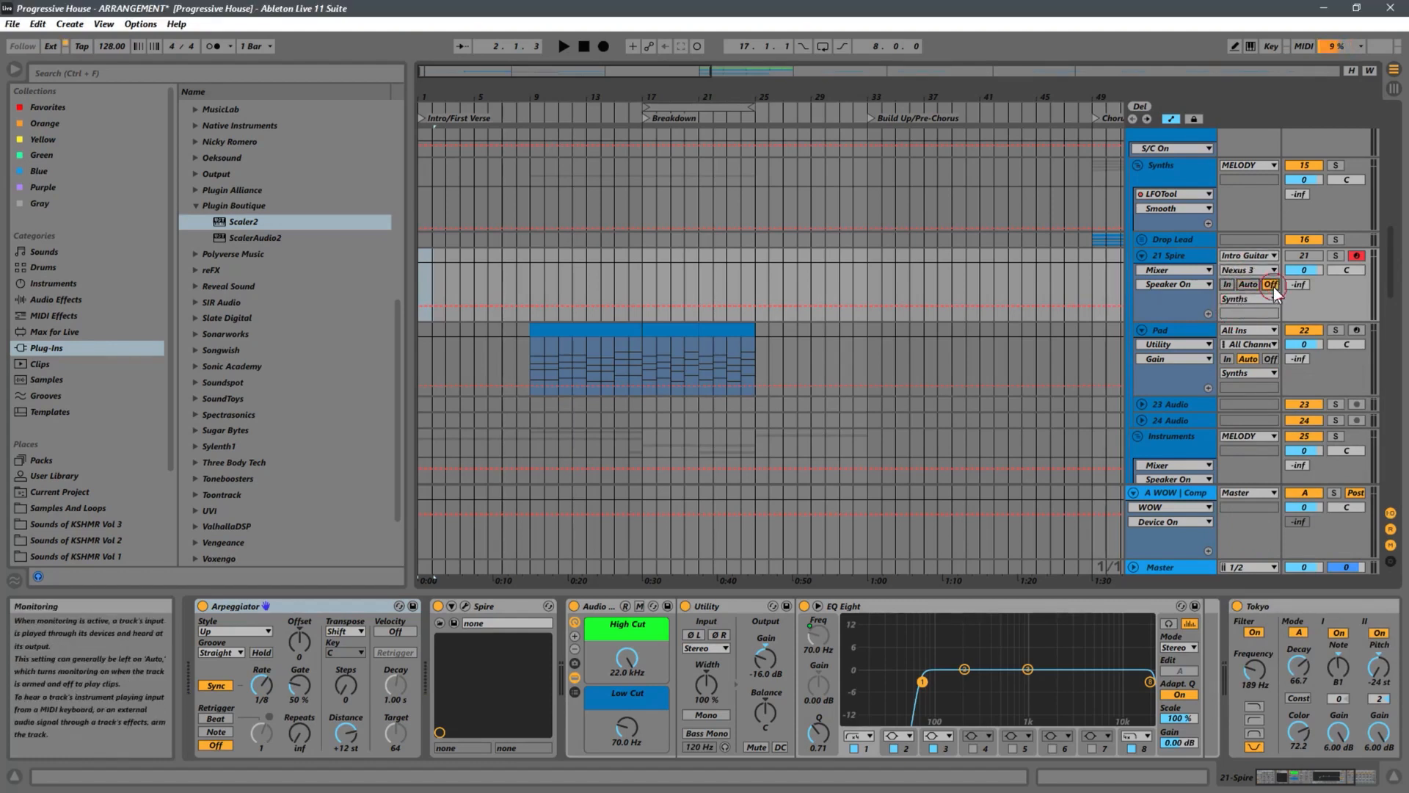
Try to record the routed Nexus 3 MIDI in short takes from bar 1 on the armed 21 Spire track.
left_click(603, 46)
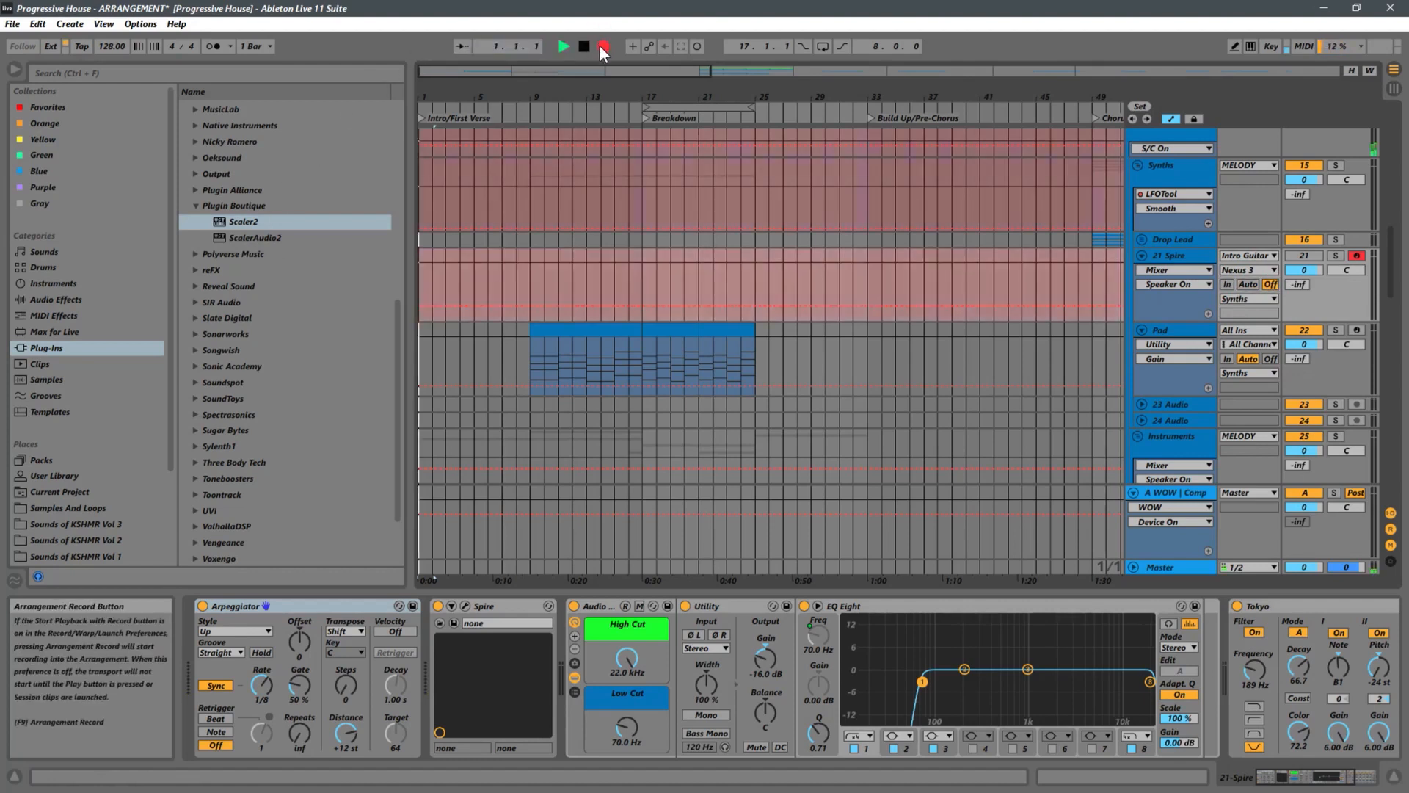
key("space")
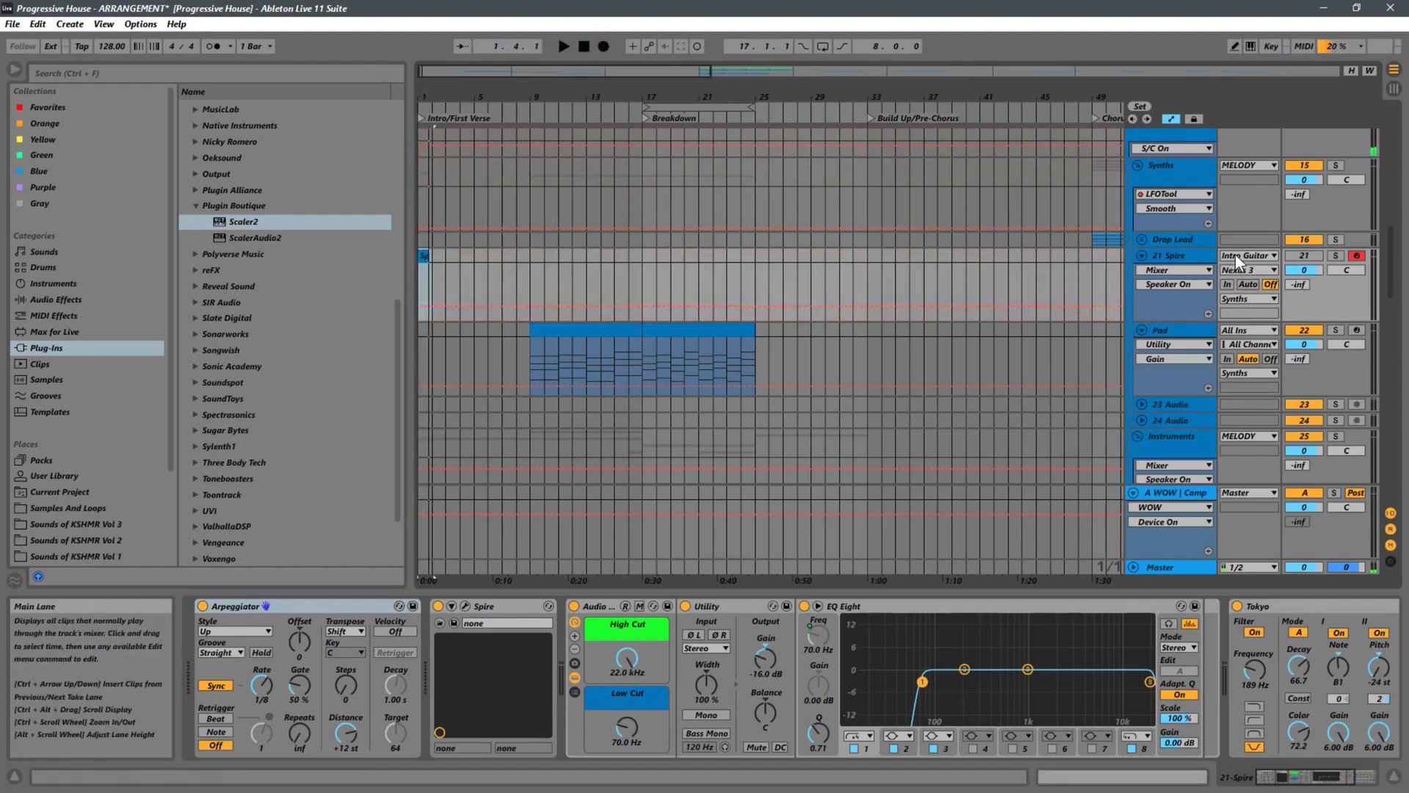
key("space")
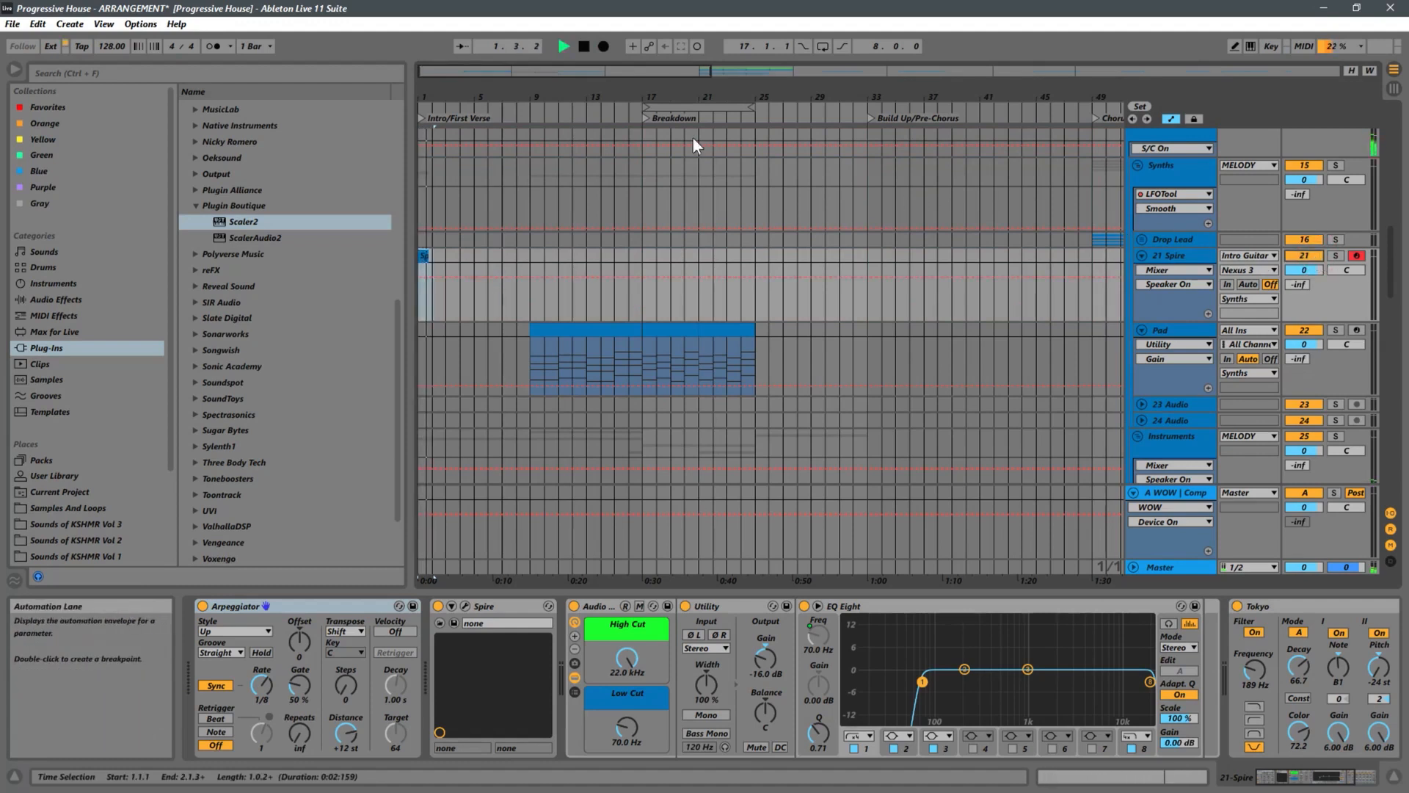
left_click(603, 47)
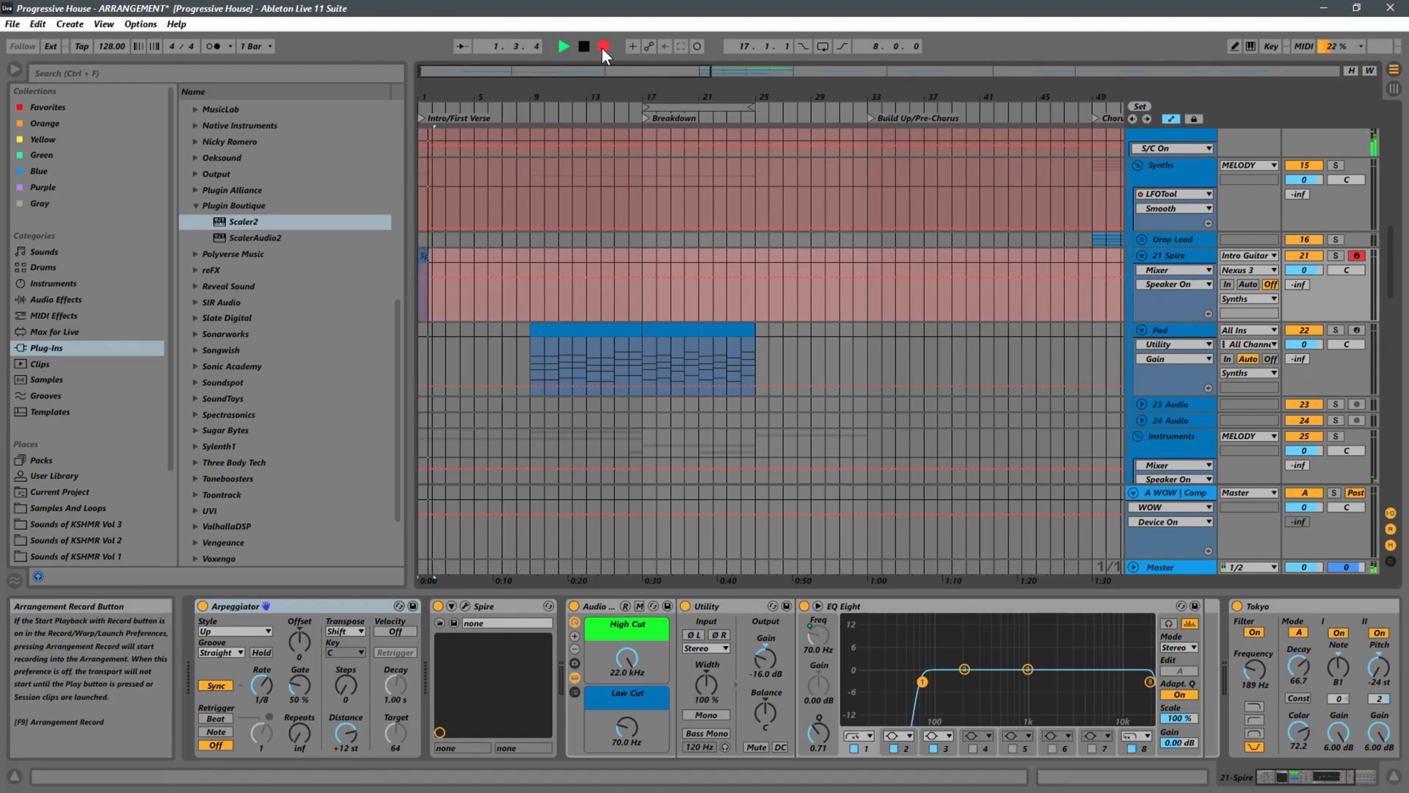
key("space")
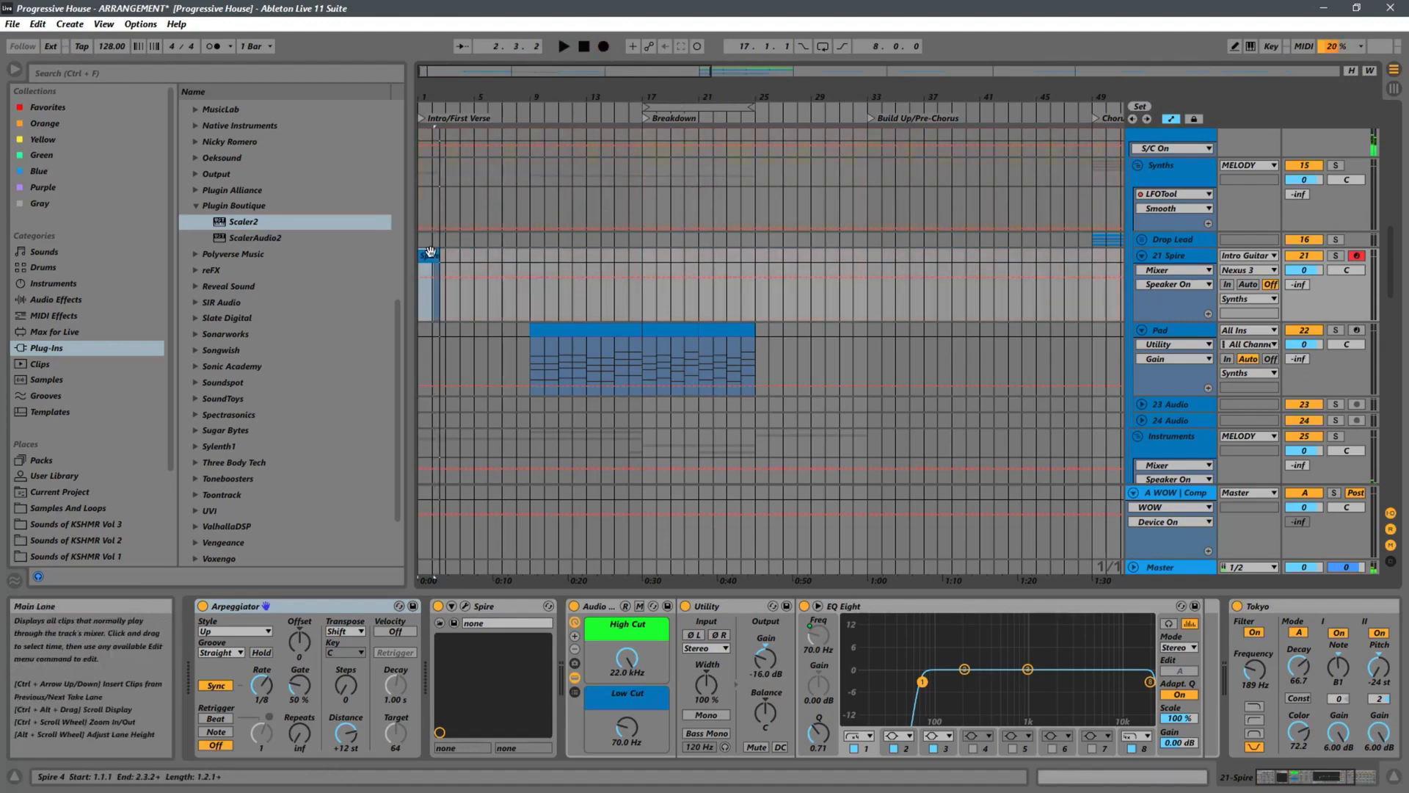
Activate the 28 Scaler2 track while playing its clip from bar 1 into Intro Guitar, and stop playback.
scroll(514, 253, "down", 10)
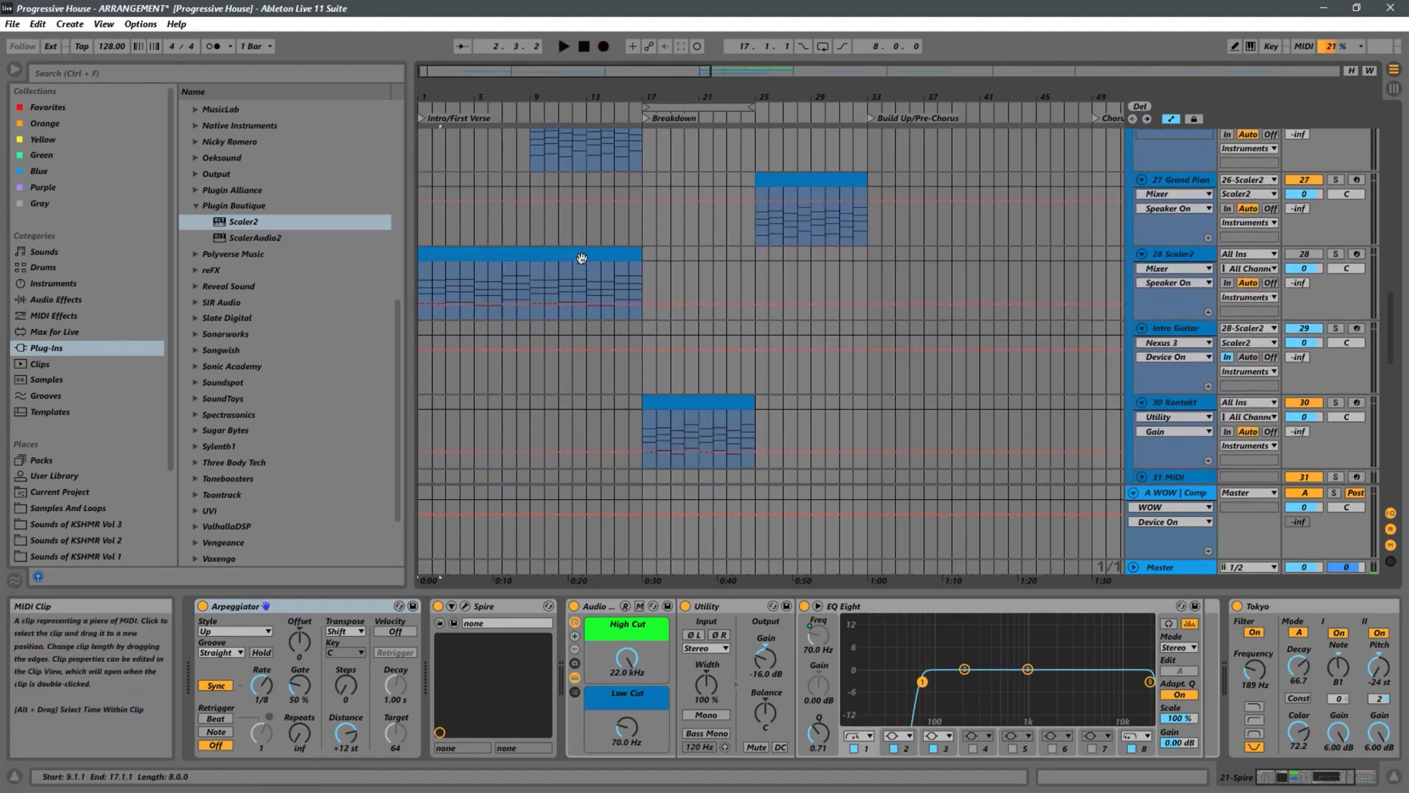
scroll(583, 257, "down", 3)
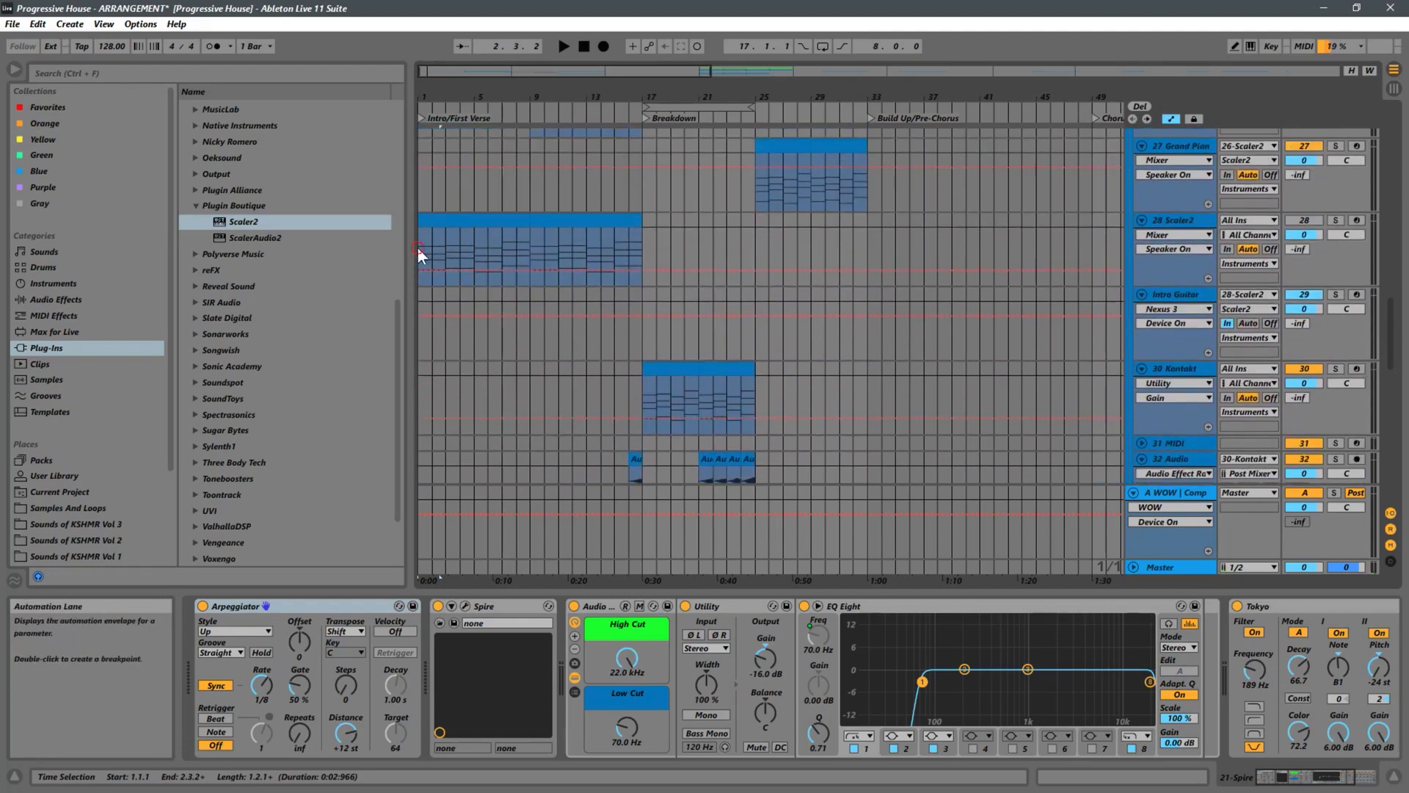
left_click(418, 253)
key("space")
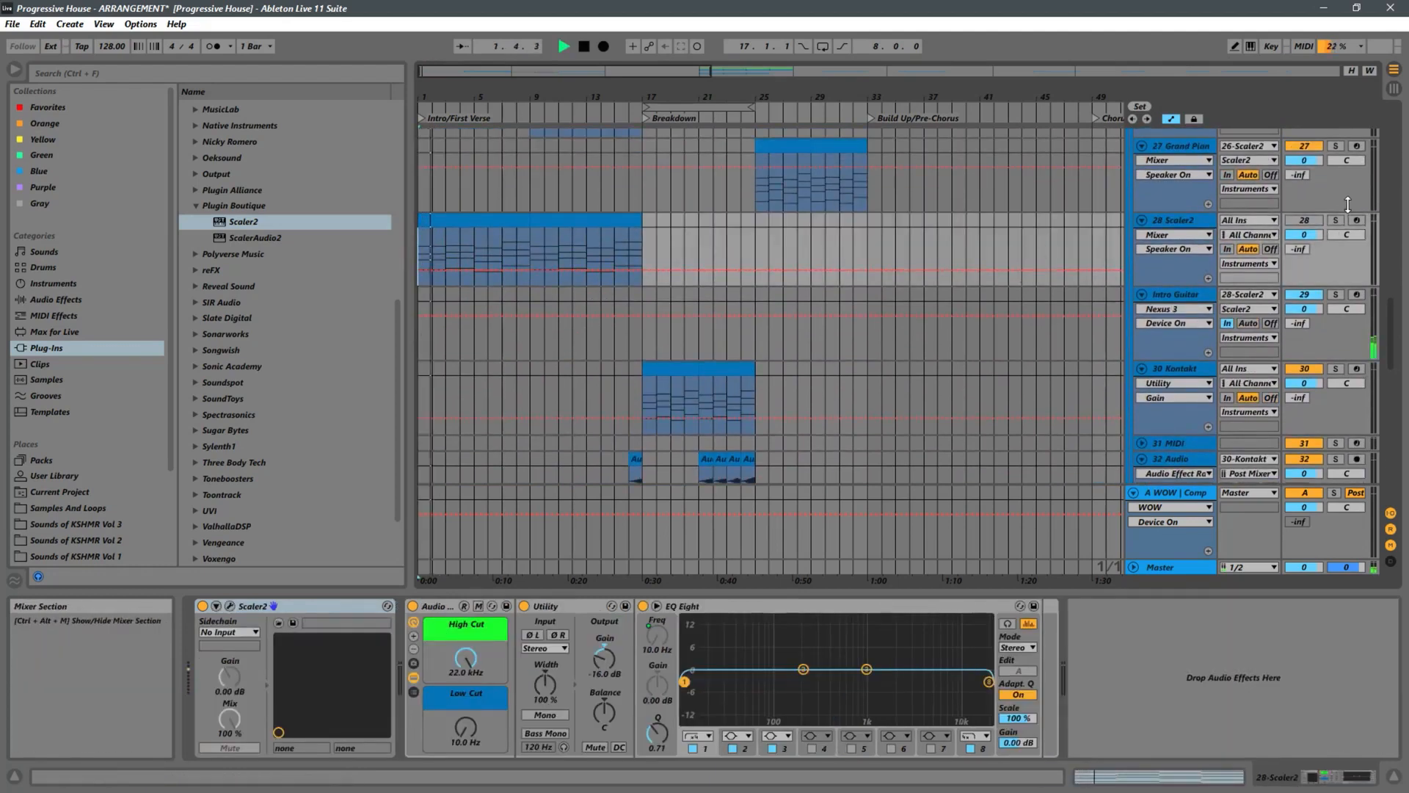
left_click(1186, 296)
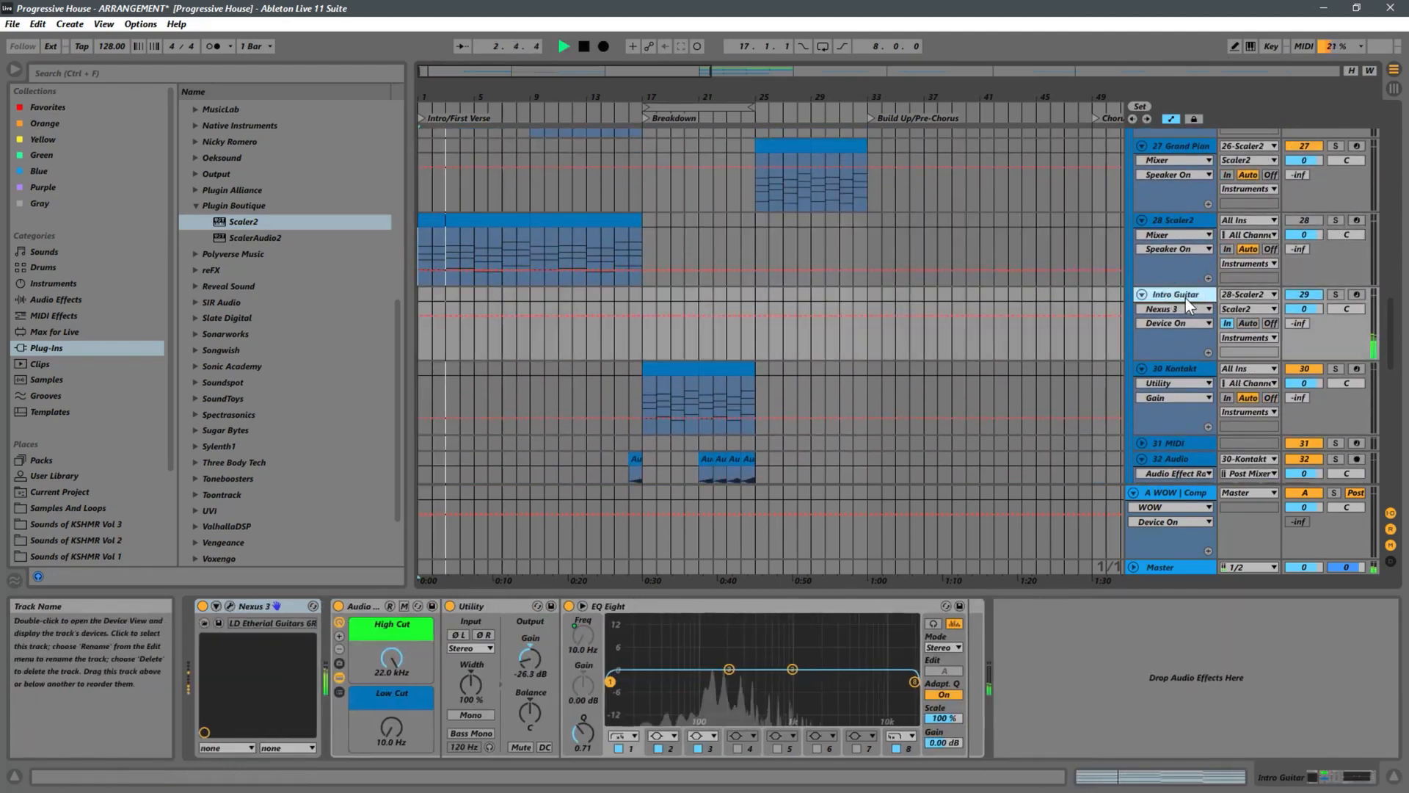
scroll(1186, 298, "up", 2)
left_click(1311, 288)
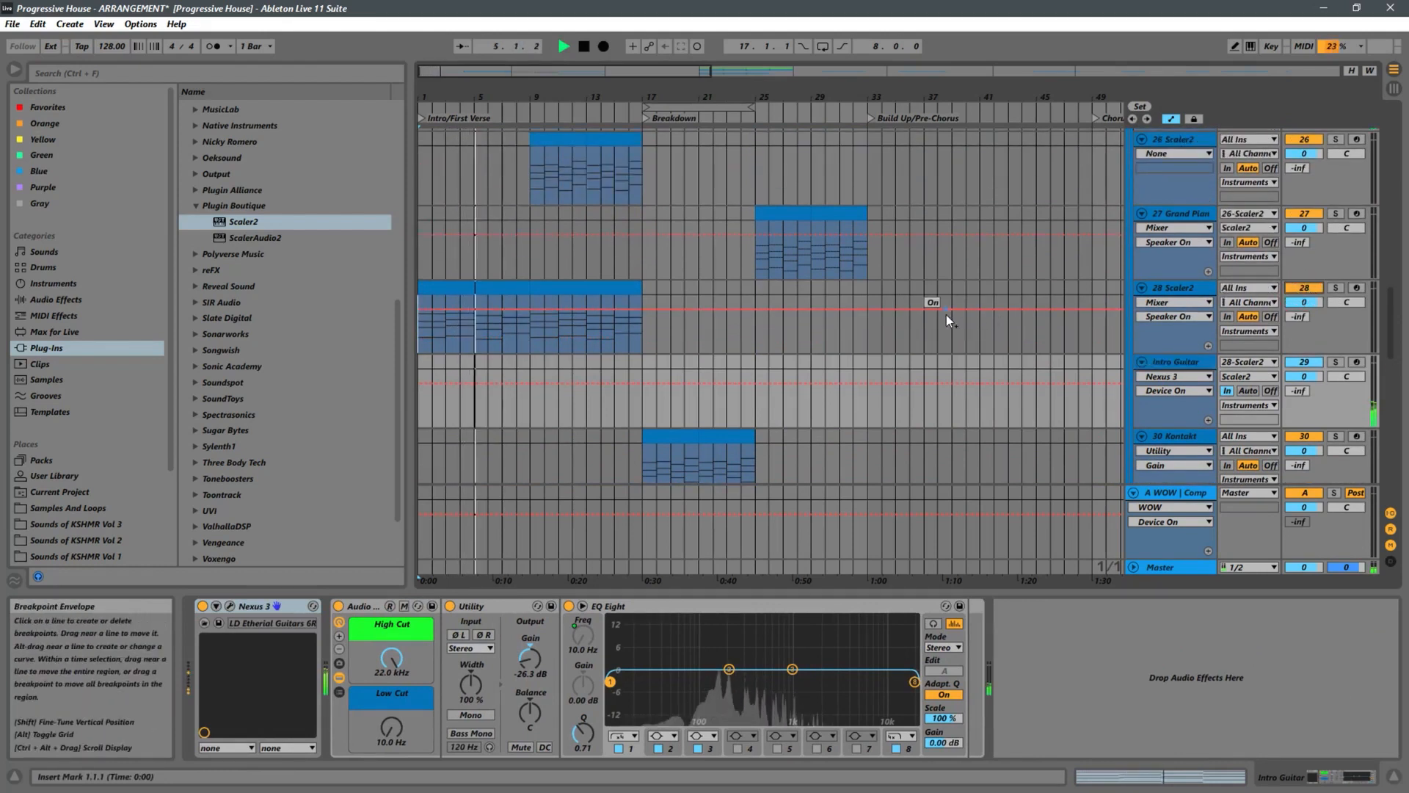
key("space")
Arm the Intro Guitar track, record a short test take from bar 1, and delete that take.
left_click(1357, 362)
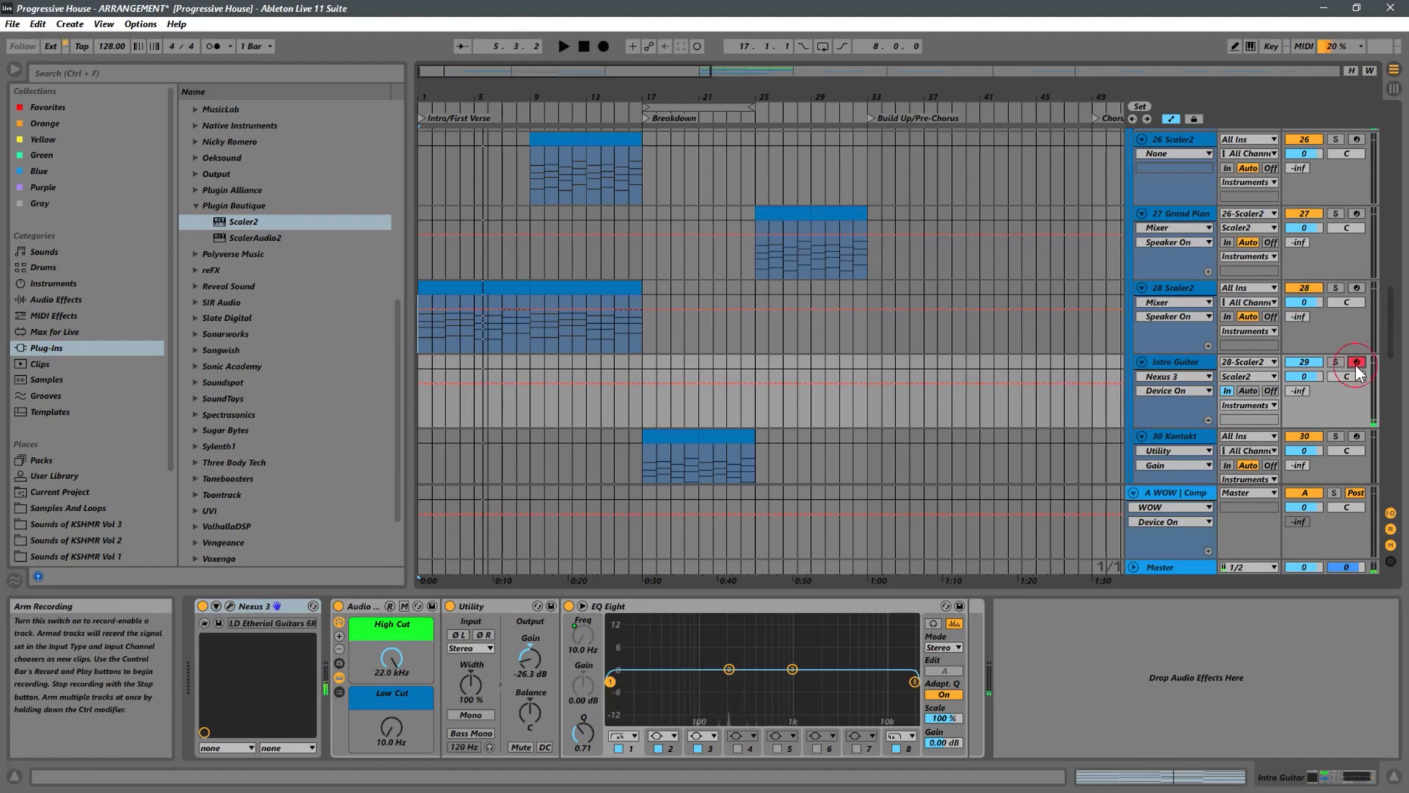
left_click(427, 413)
left_click(603, 47)
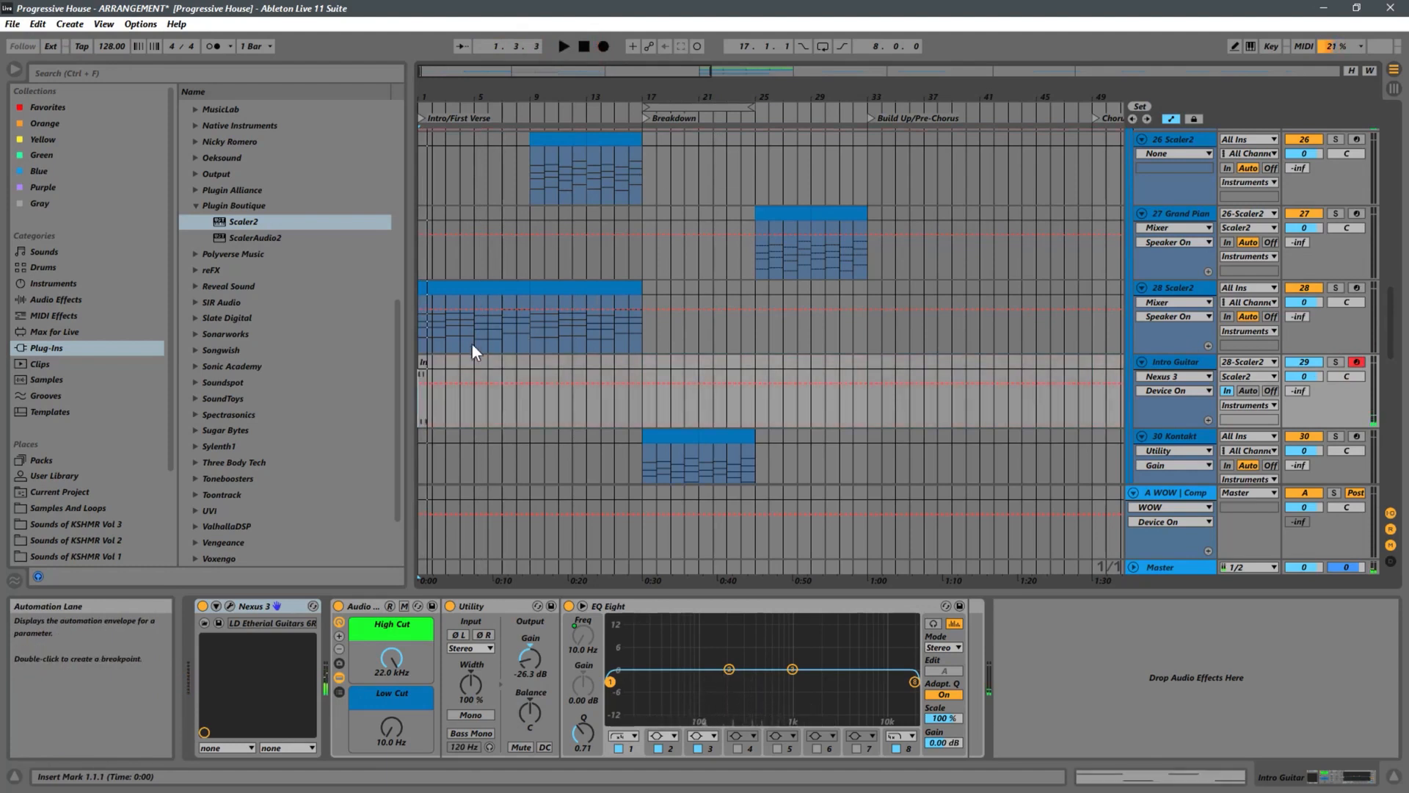
left_click(423, 362)
key("Delete")
Record Intro Guitar's incoming MIDI from bar 1 past the Breakdown marker and trim the clip to end at bar 17.
left_click(424, 415)
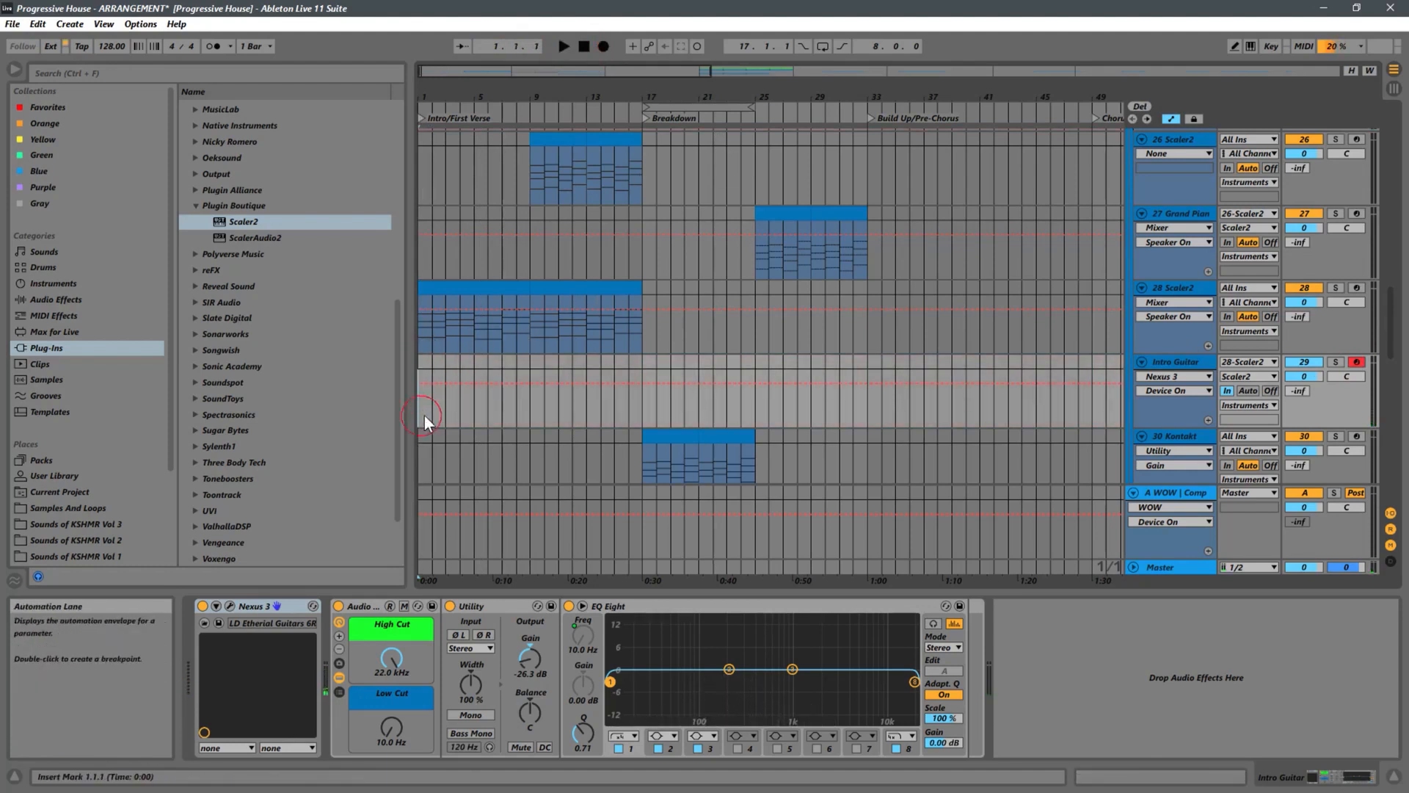
left_click(604, 47)
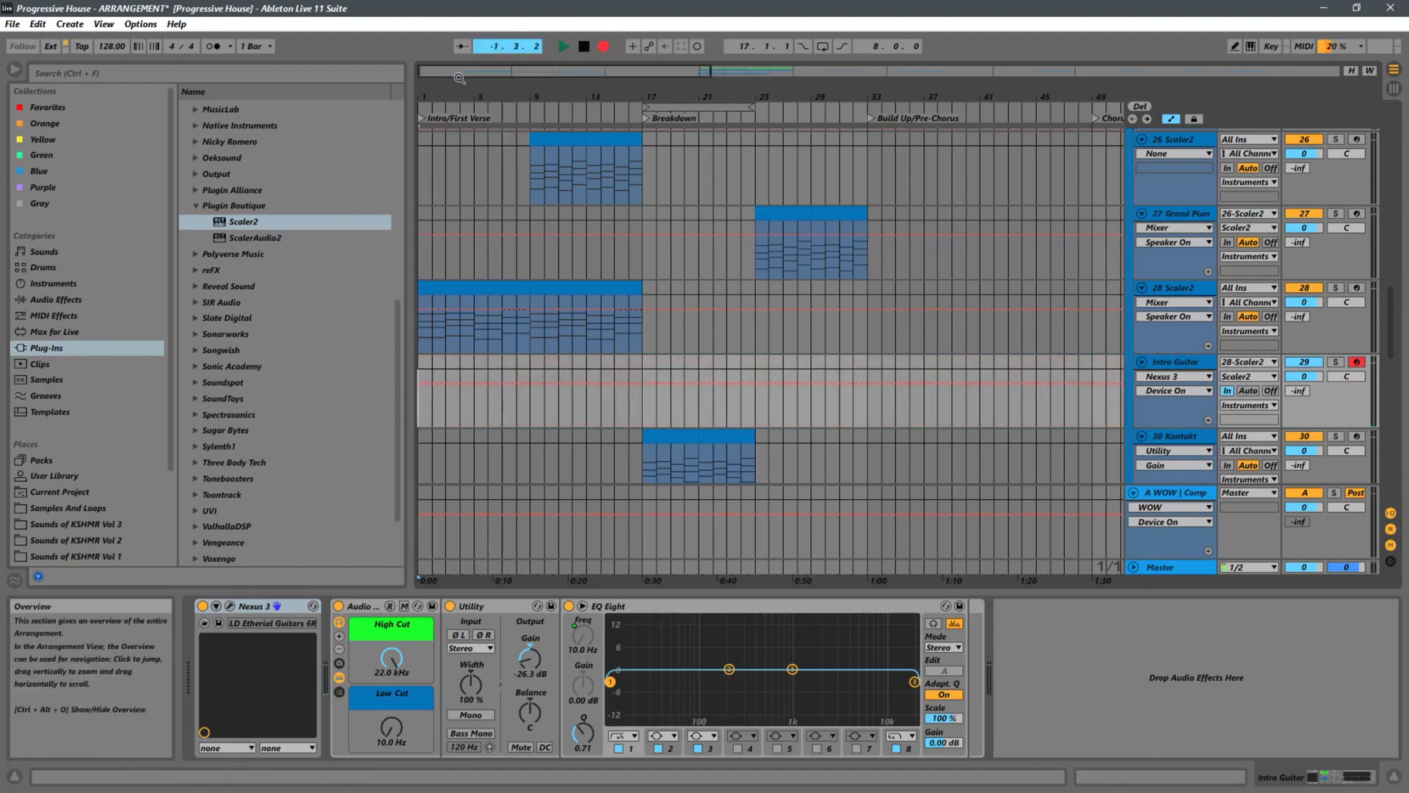
left_click_drag(438, 90, 756, 213)
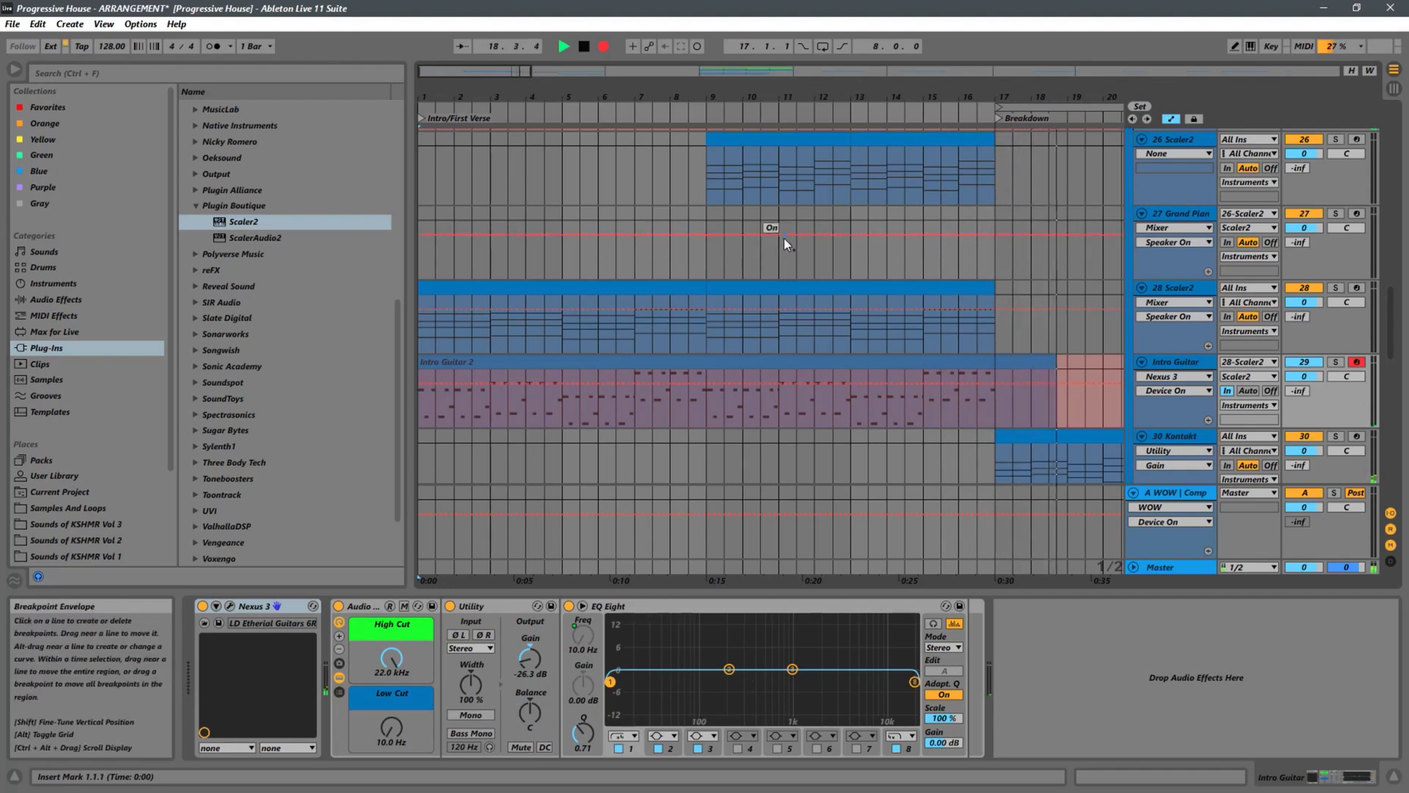
key("space")
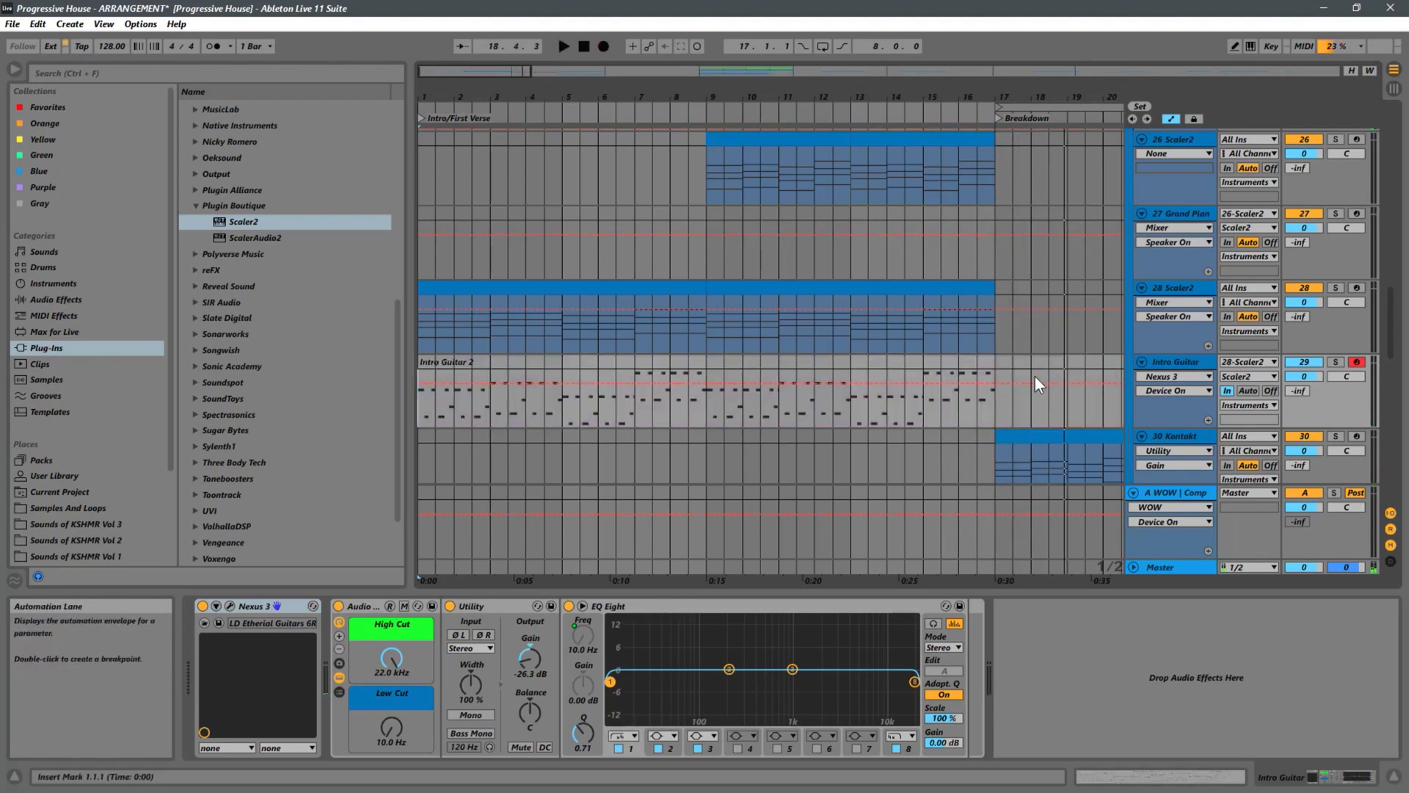
left_click(952, 365)
left_click_drag(1066, 363, 995, 361)
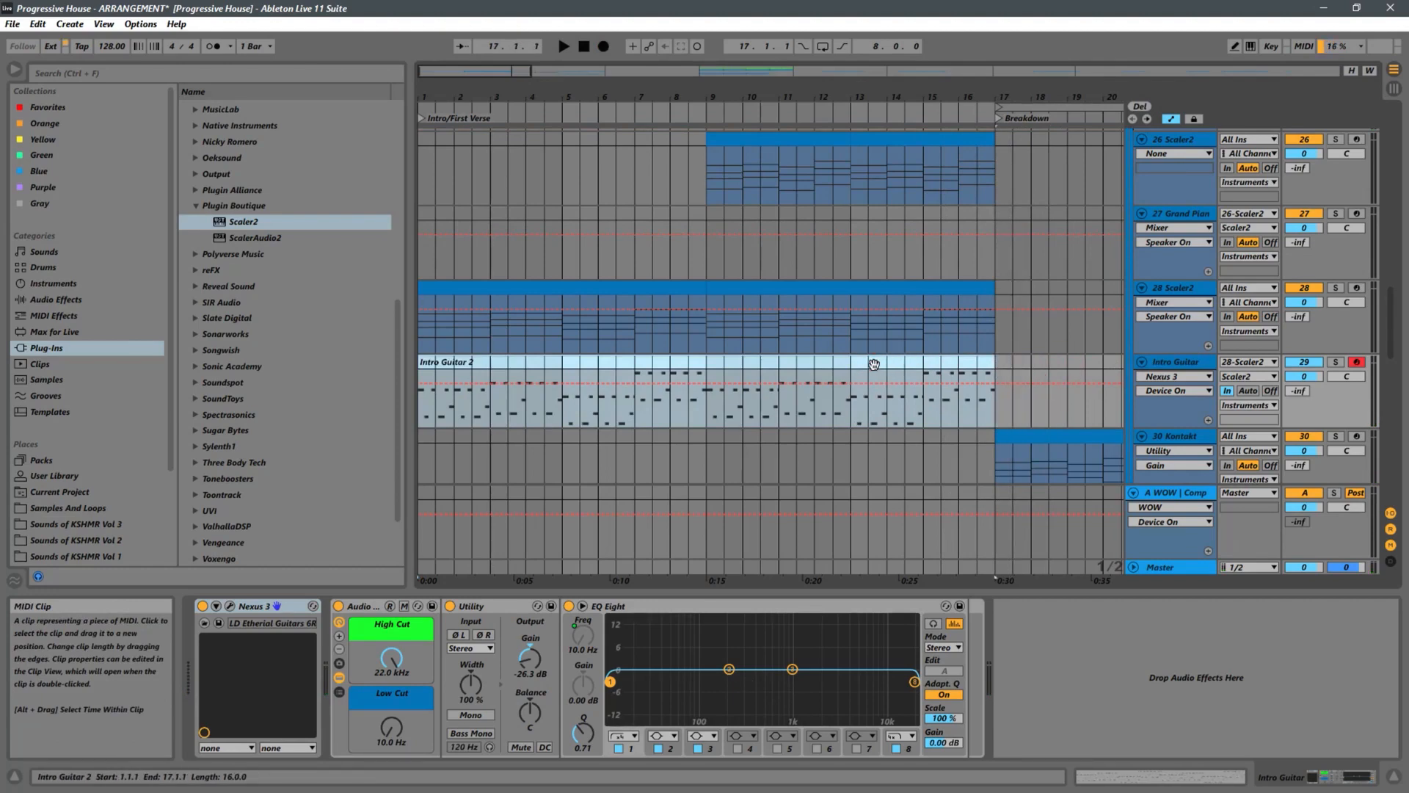
Copy the recorded Intro Guitar clip onto the 21 Spire track at bar 1.
scroll(833, 364, "up", 10)
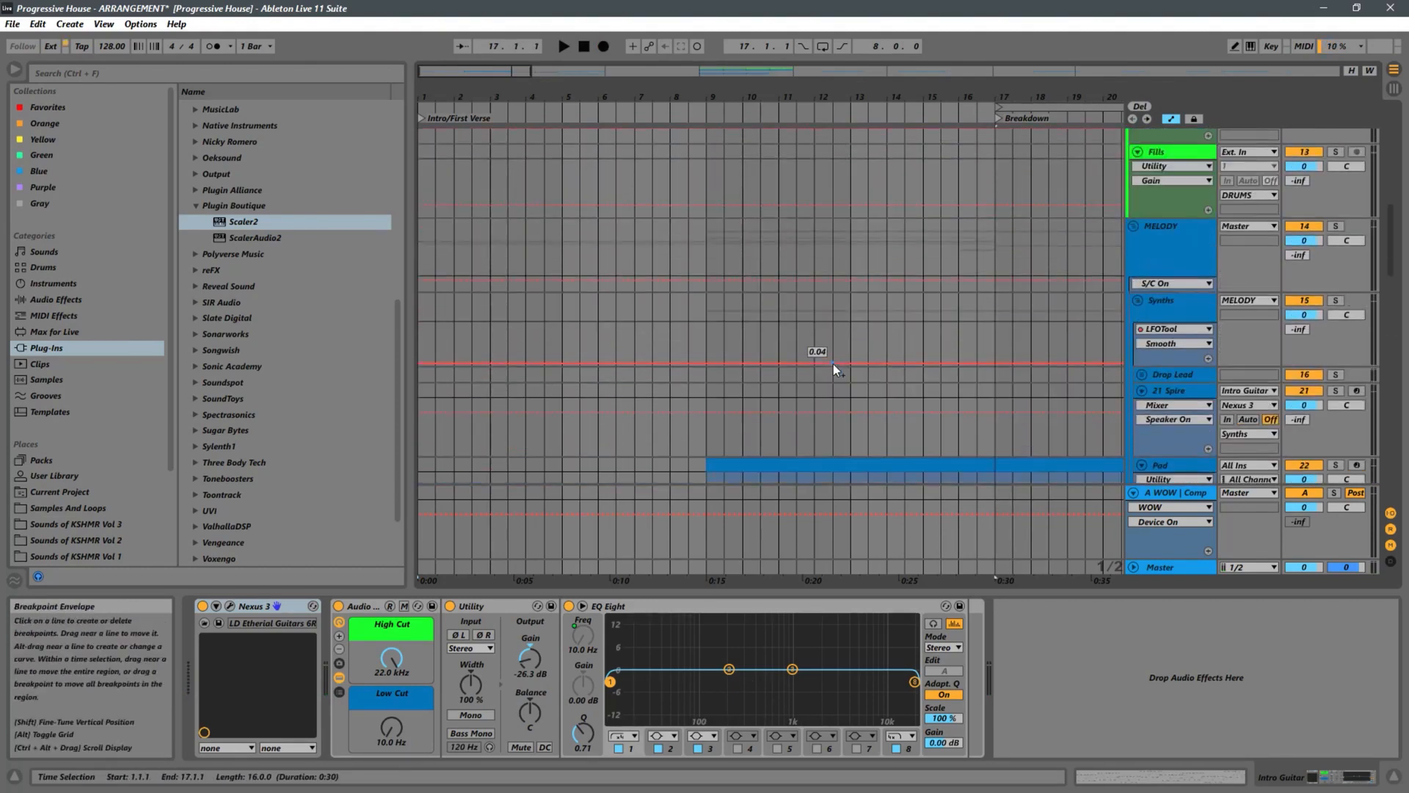
scroll(833, 364, "down", 8)
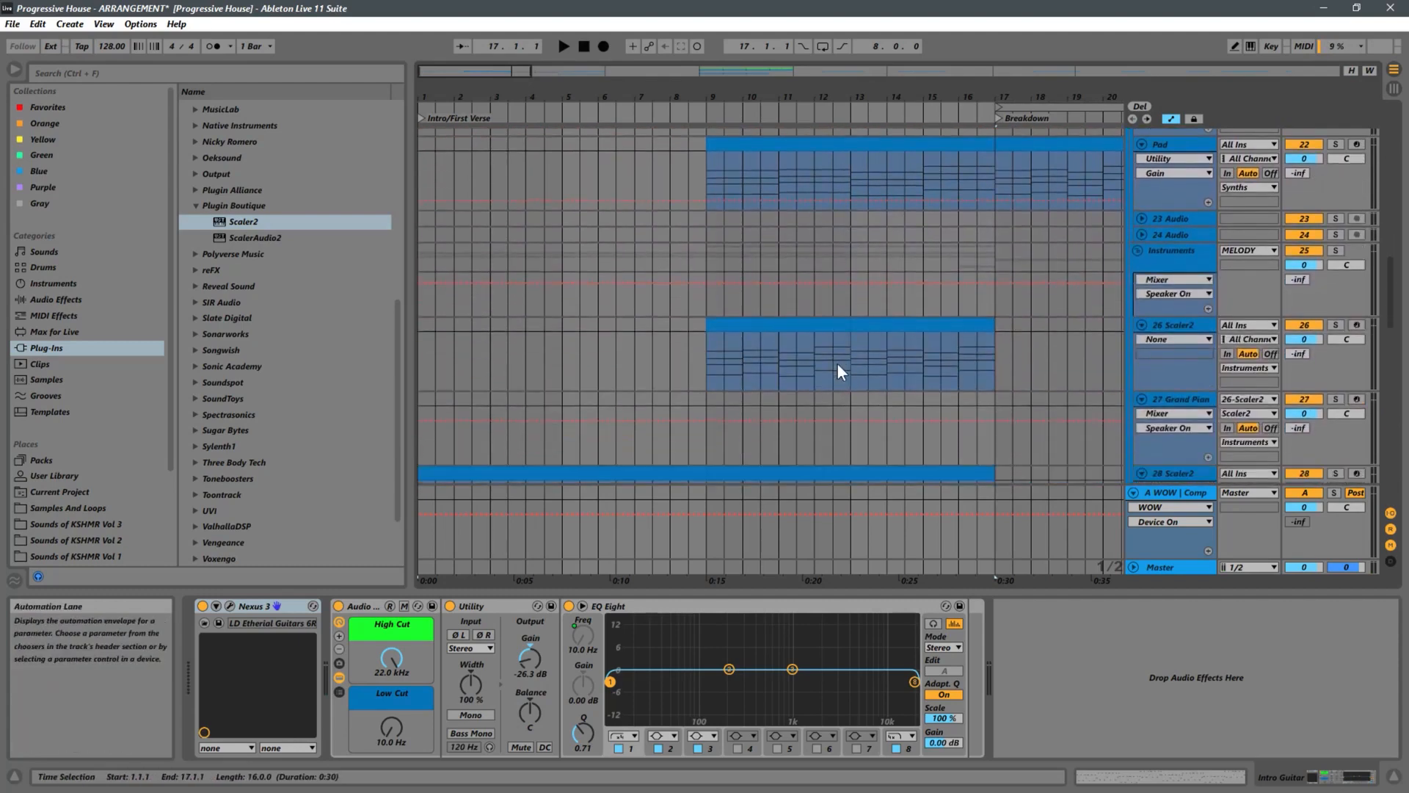
scroll(827, 367, "down", 2)
scroll(833, 361, "down", 4)
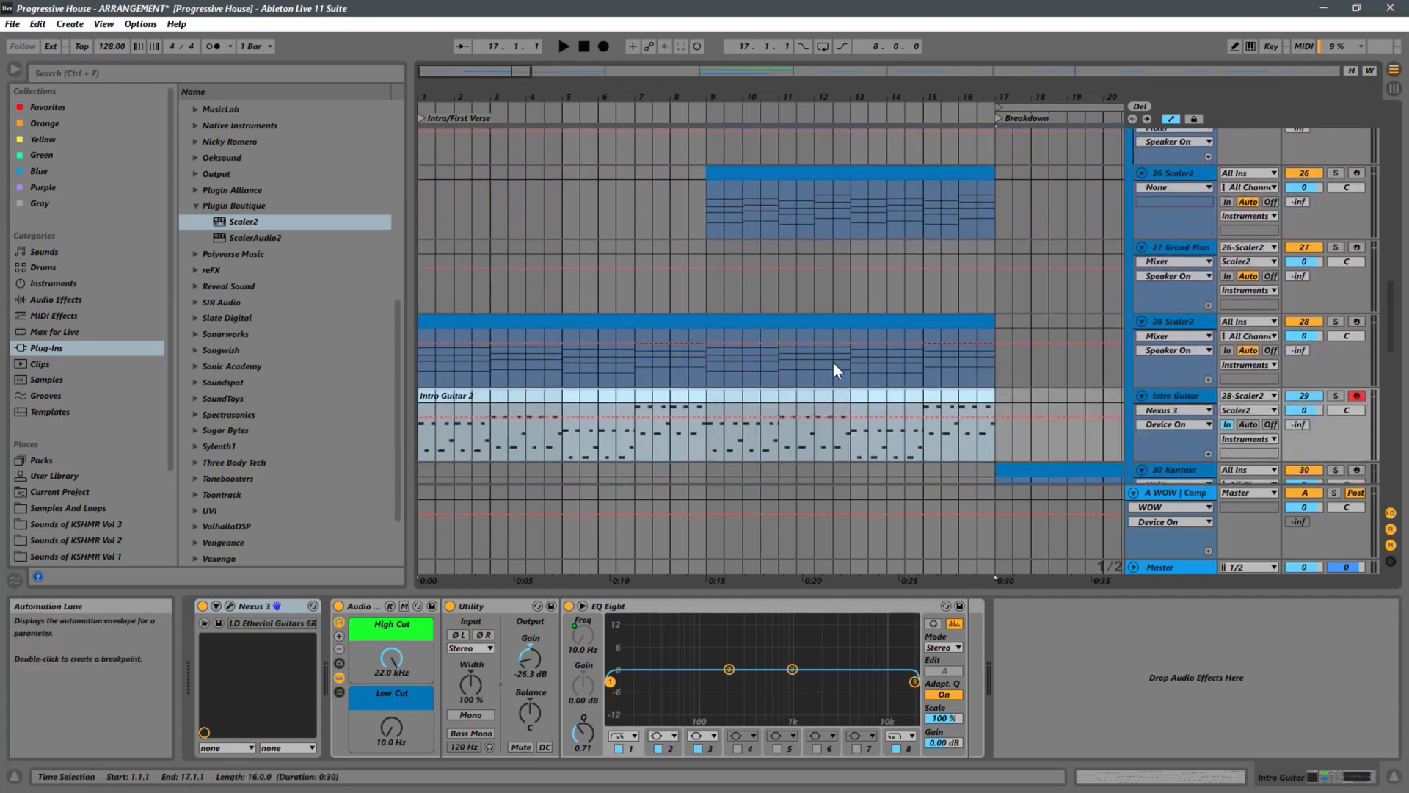
scroll(854, 277, "up", 2)
scroll(853, 275, "up", 9)
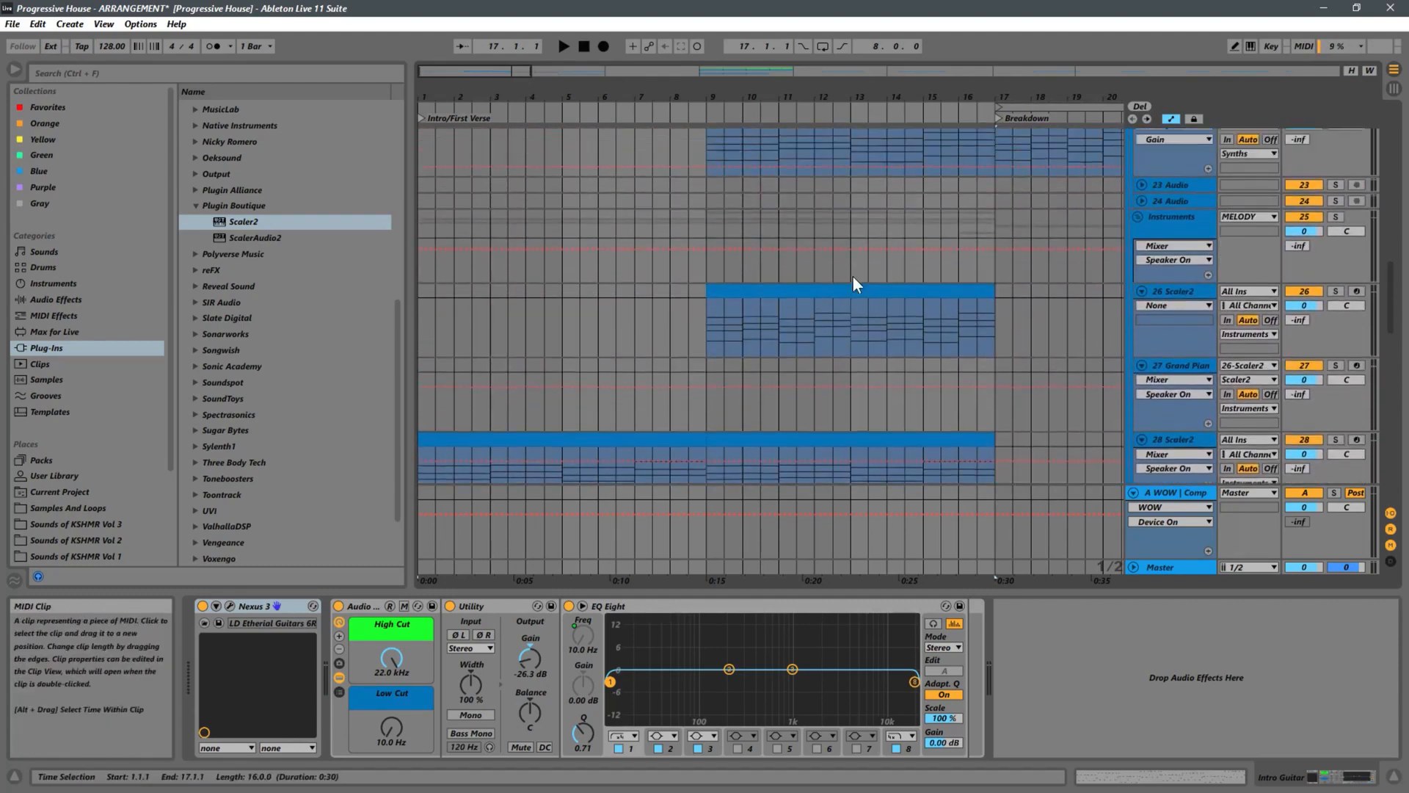
left_click(883, 337)
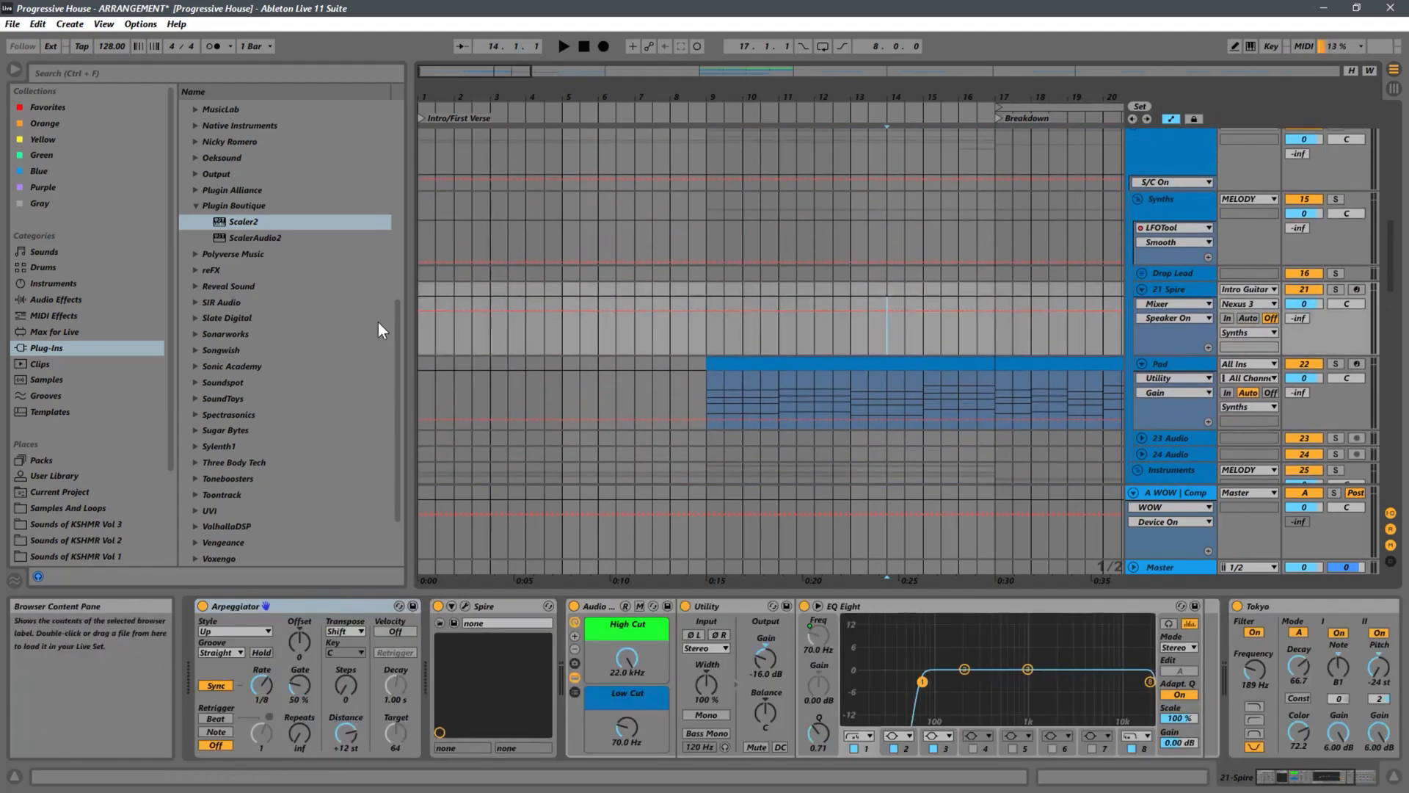
left_click(425, 334)
key("ctrl+v")
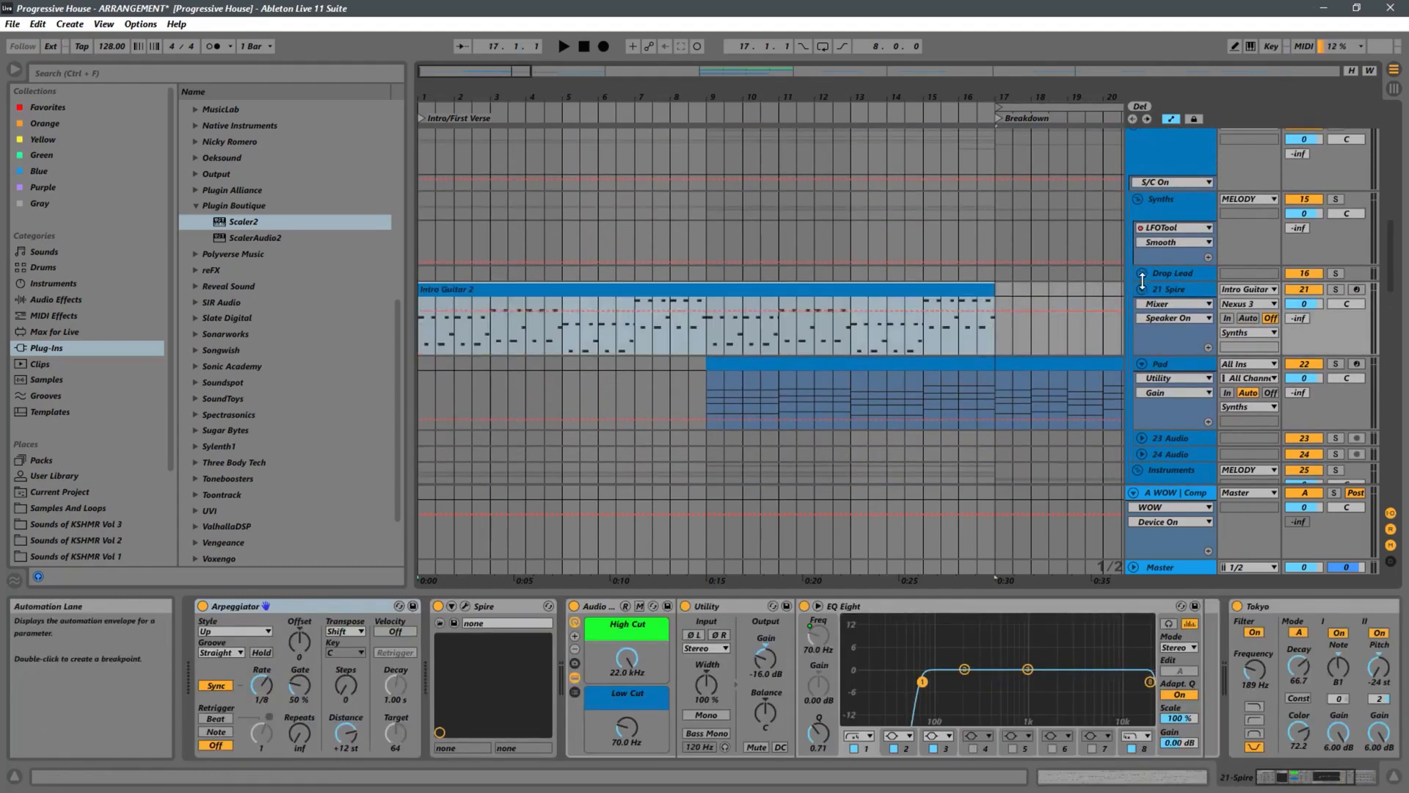
Solo and play the 21 Spire track, and delete the original recorded clip from the Intro Guitar track.
left_click(1336, 289)
key("space")
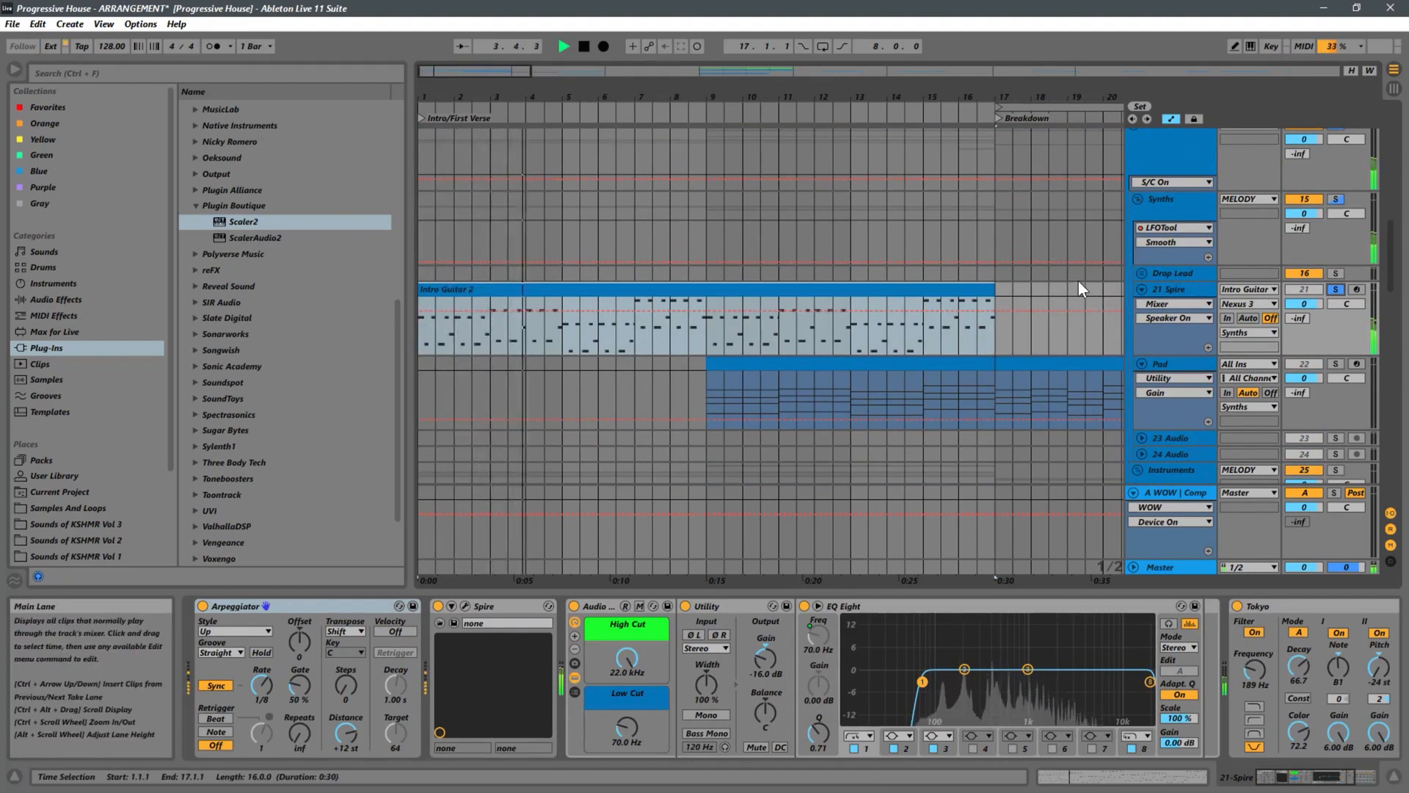
scroll(591, 288, "down", 5)
scroll(622, 289, "down", 3)
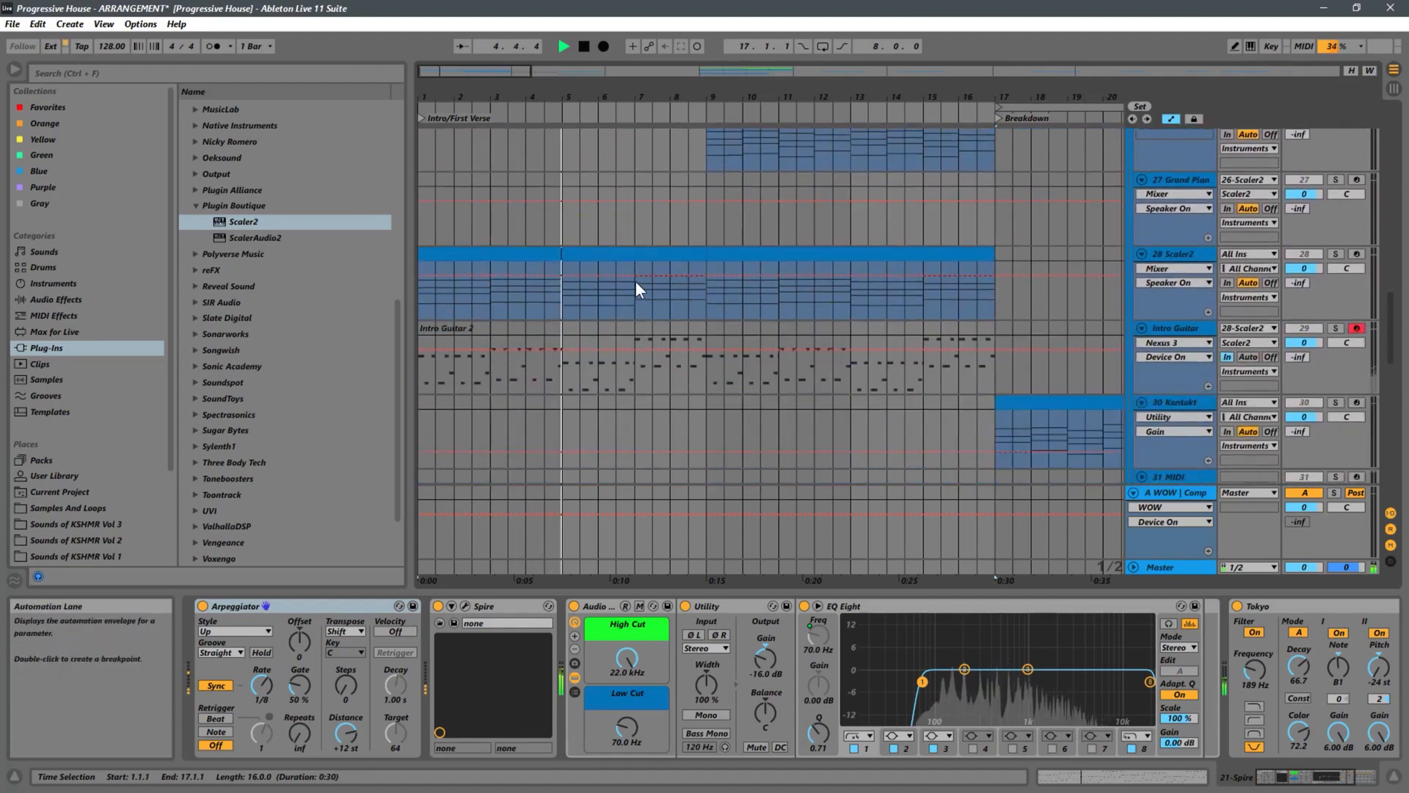
scroll(888, 328, "up", 10)
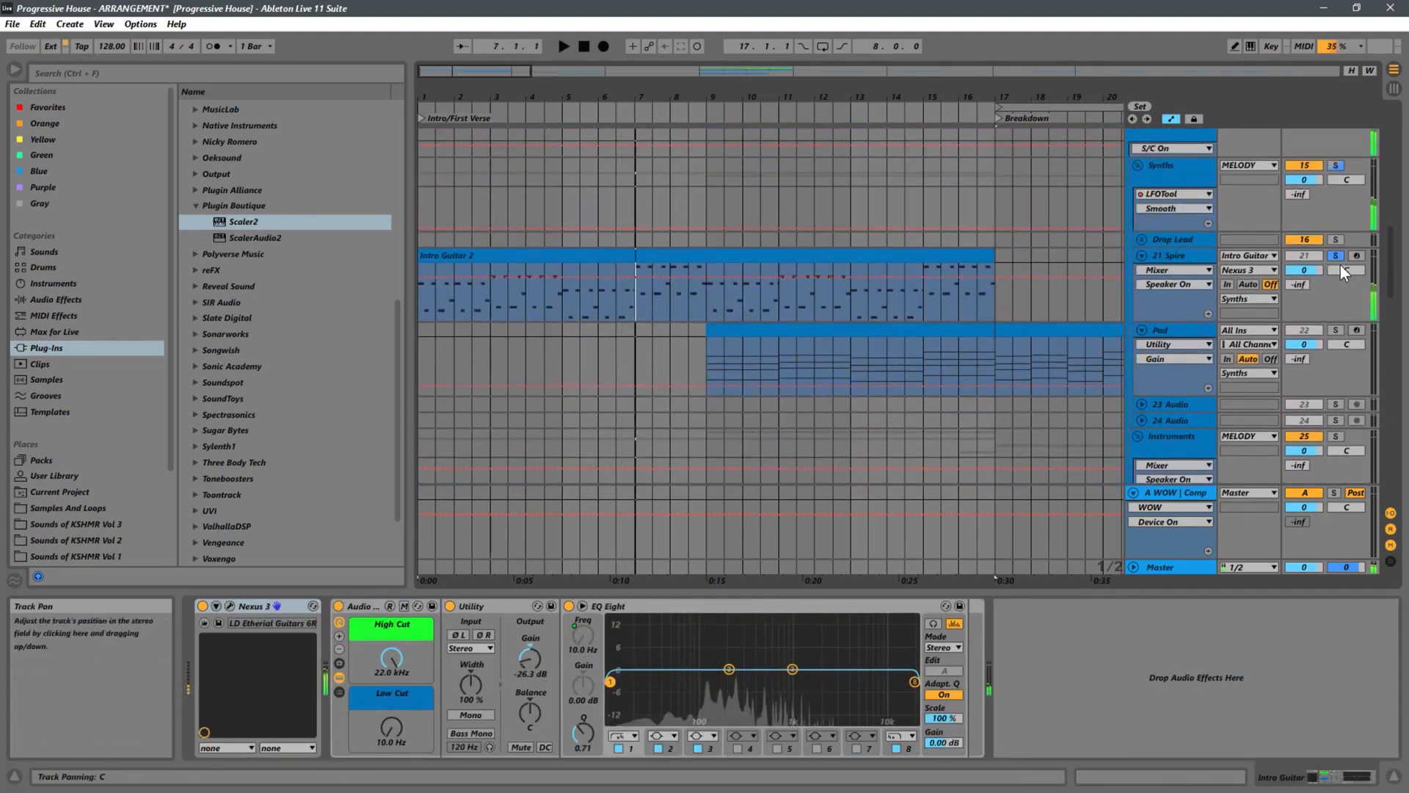
Unsolo the 21 Spire track and remove the Arpeggiator from its device chain while checking playback.
left_click(1337, 260)
key("space")
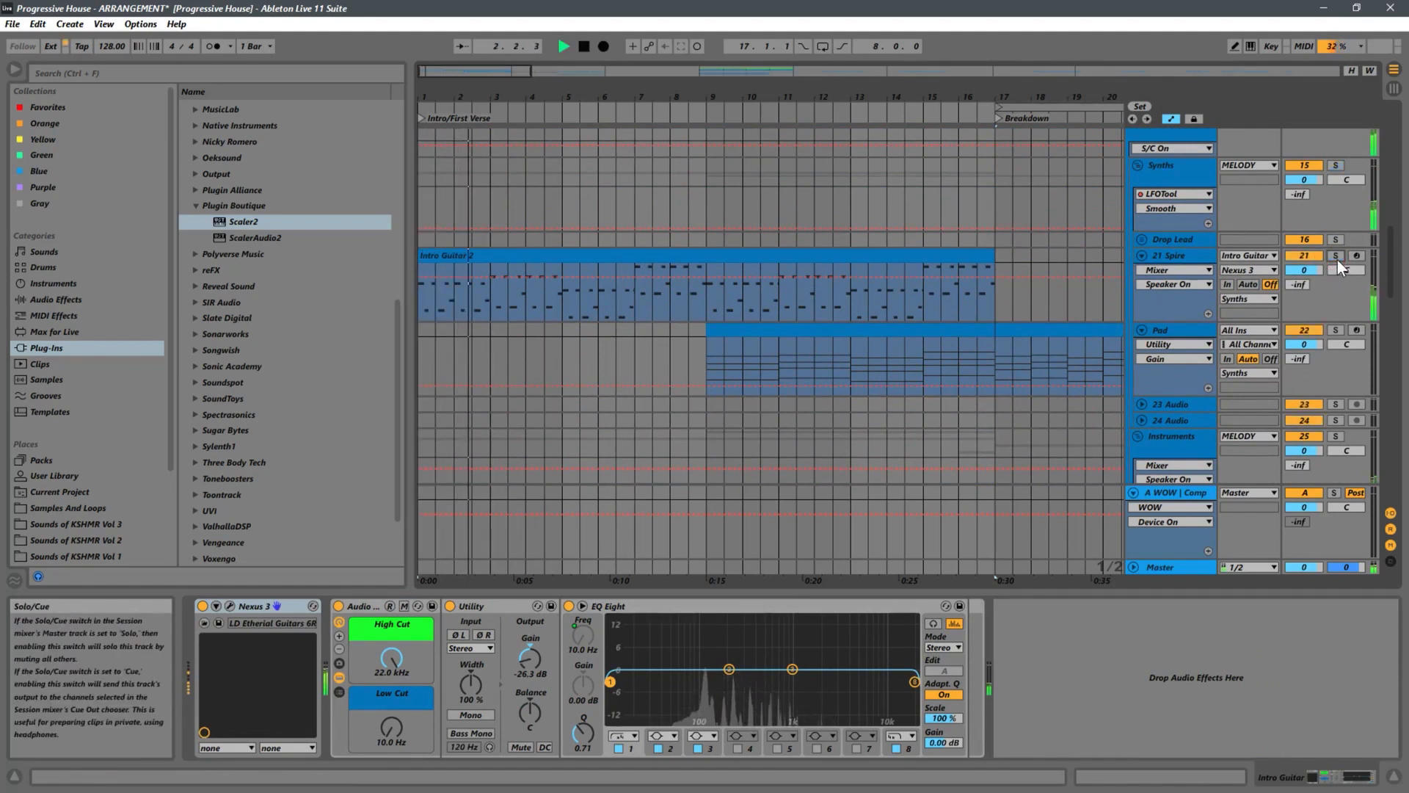
left_click(1197, 256)
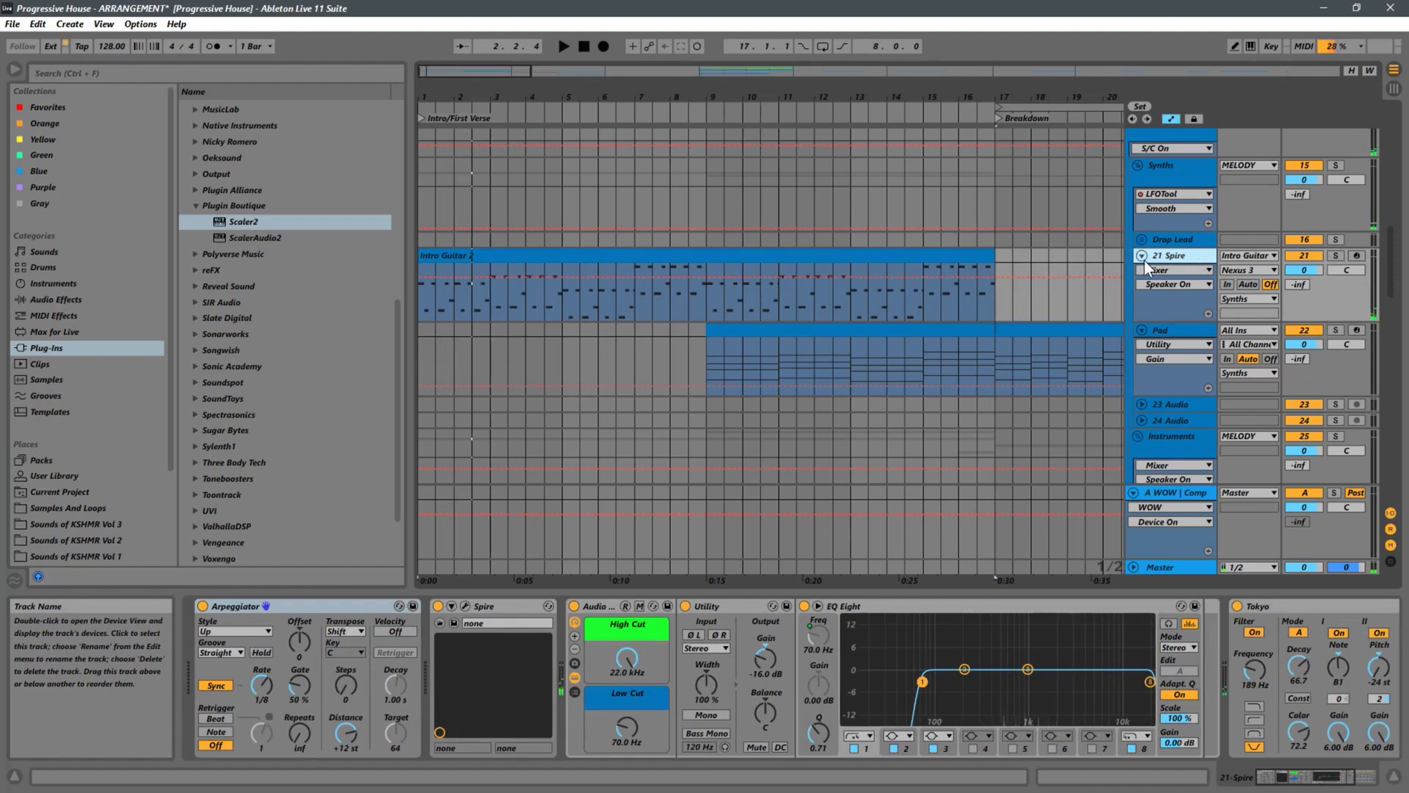
left_click(203, 607)
key("space")
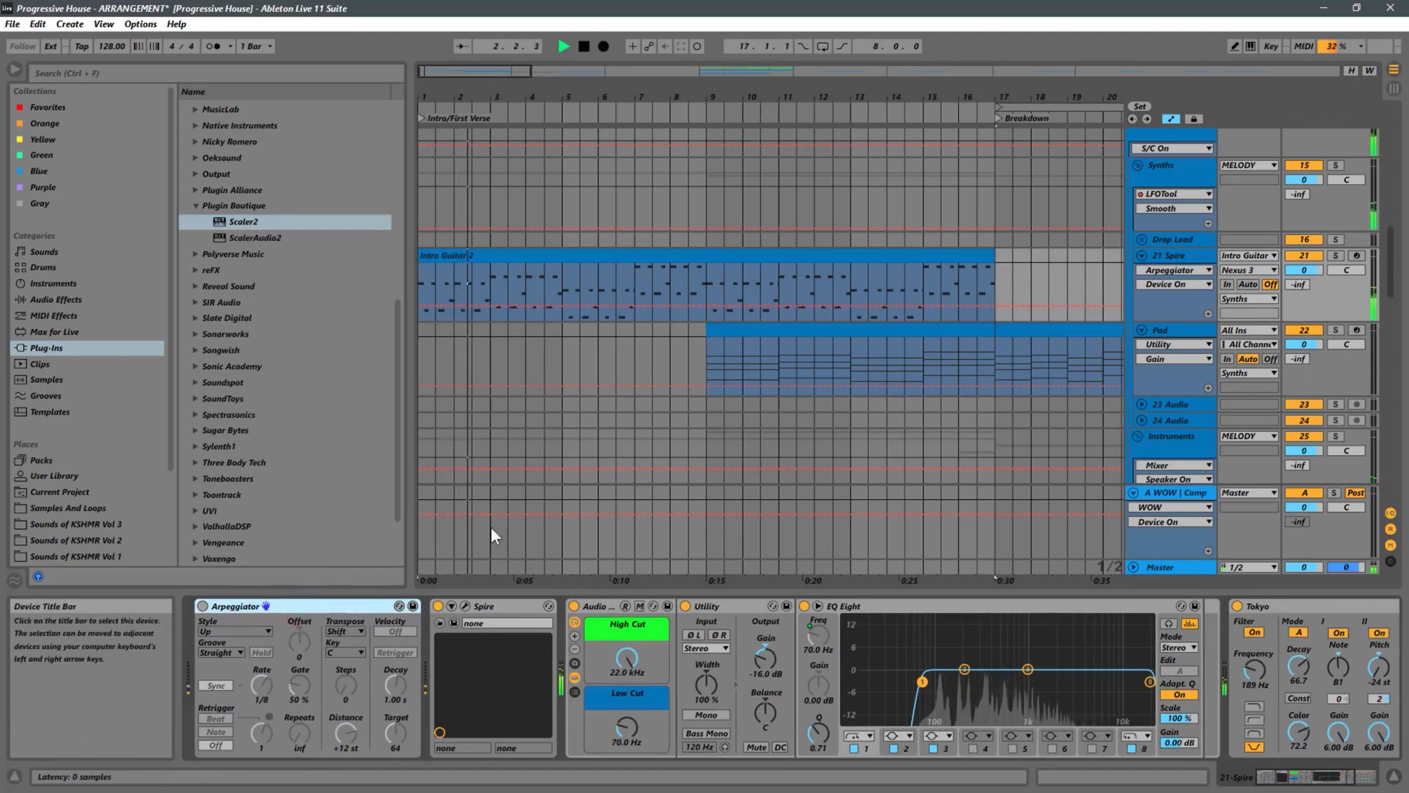
key("Delete")
Examine the Scaler2, Intro Guitar and 21 Spire tracks during playback, and select the 21 Spire track.
scroll(712, 269, "down", 10)
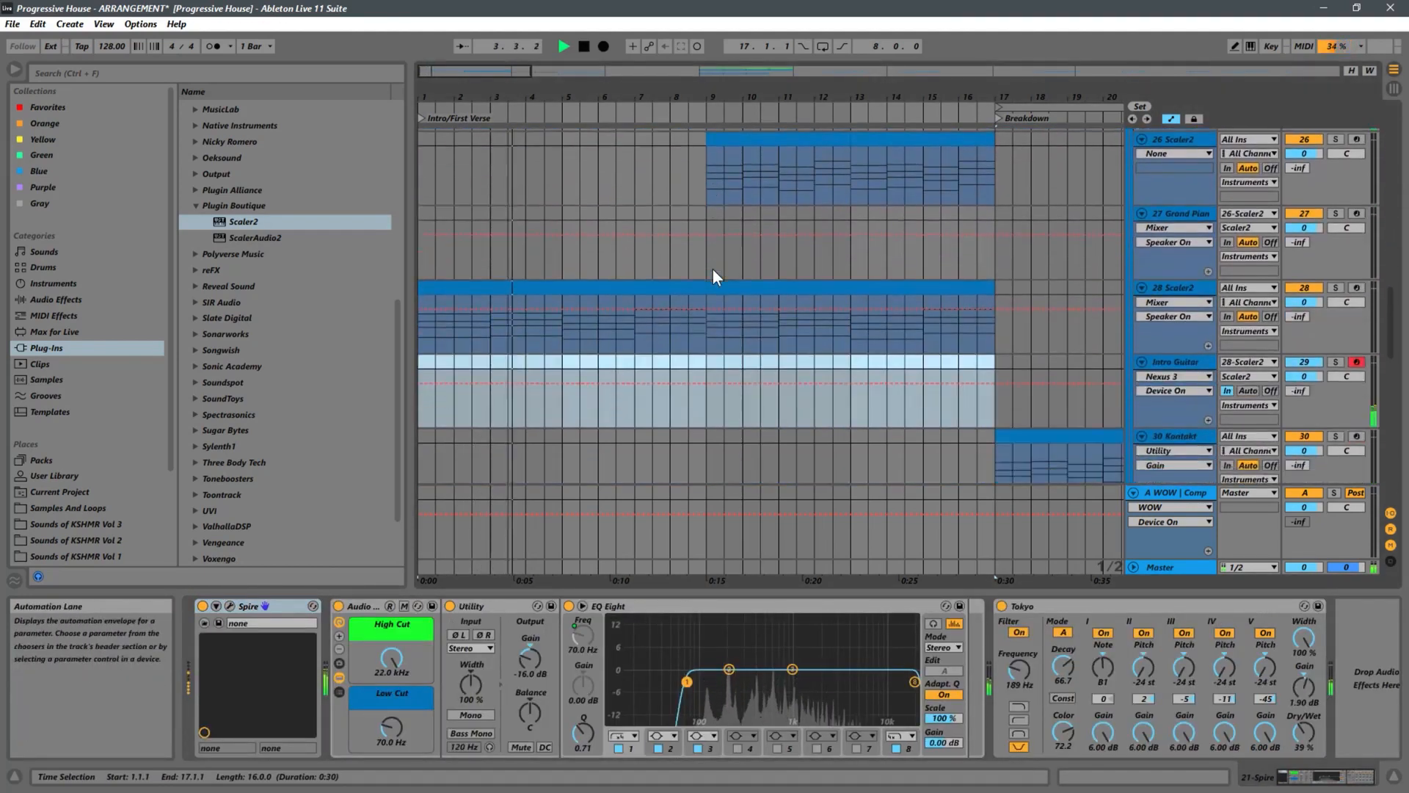
scroll(713, 270, "down", 10)
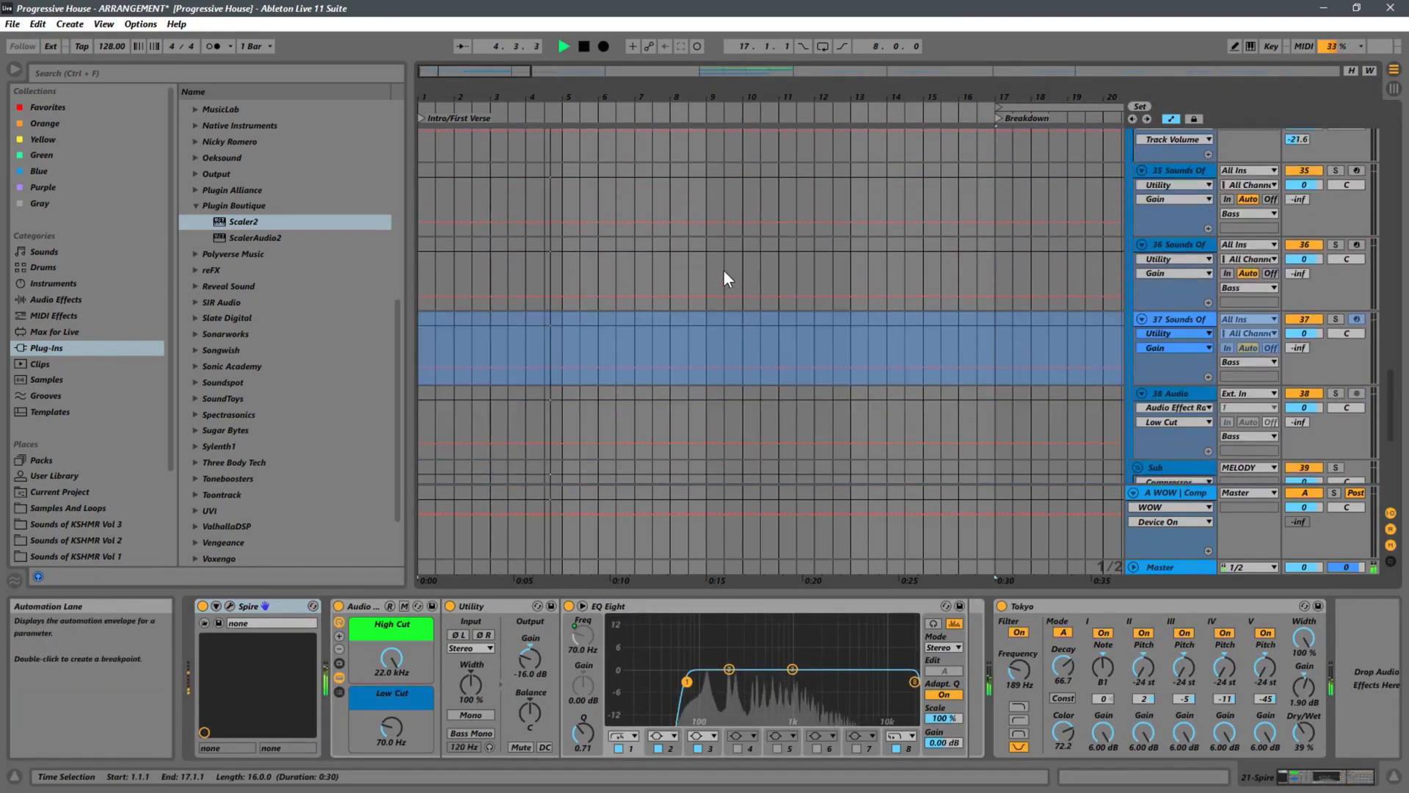
scroll(724, 279, "up", 12)
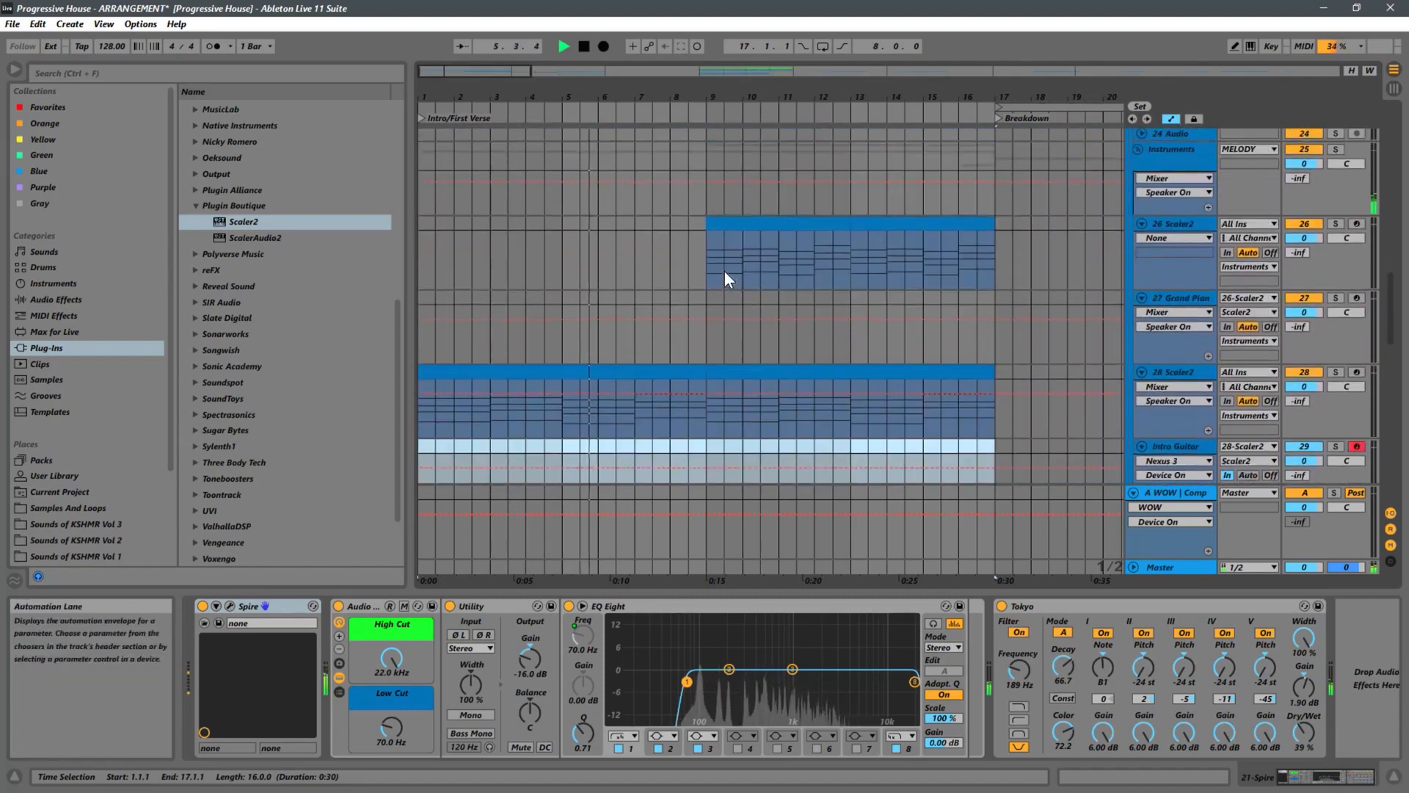
scroll(725, 273, "up", 10)
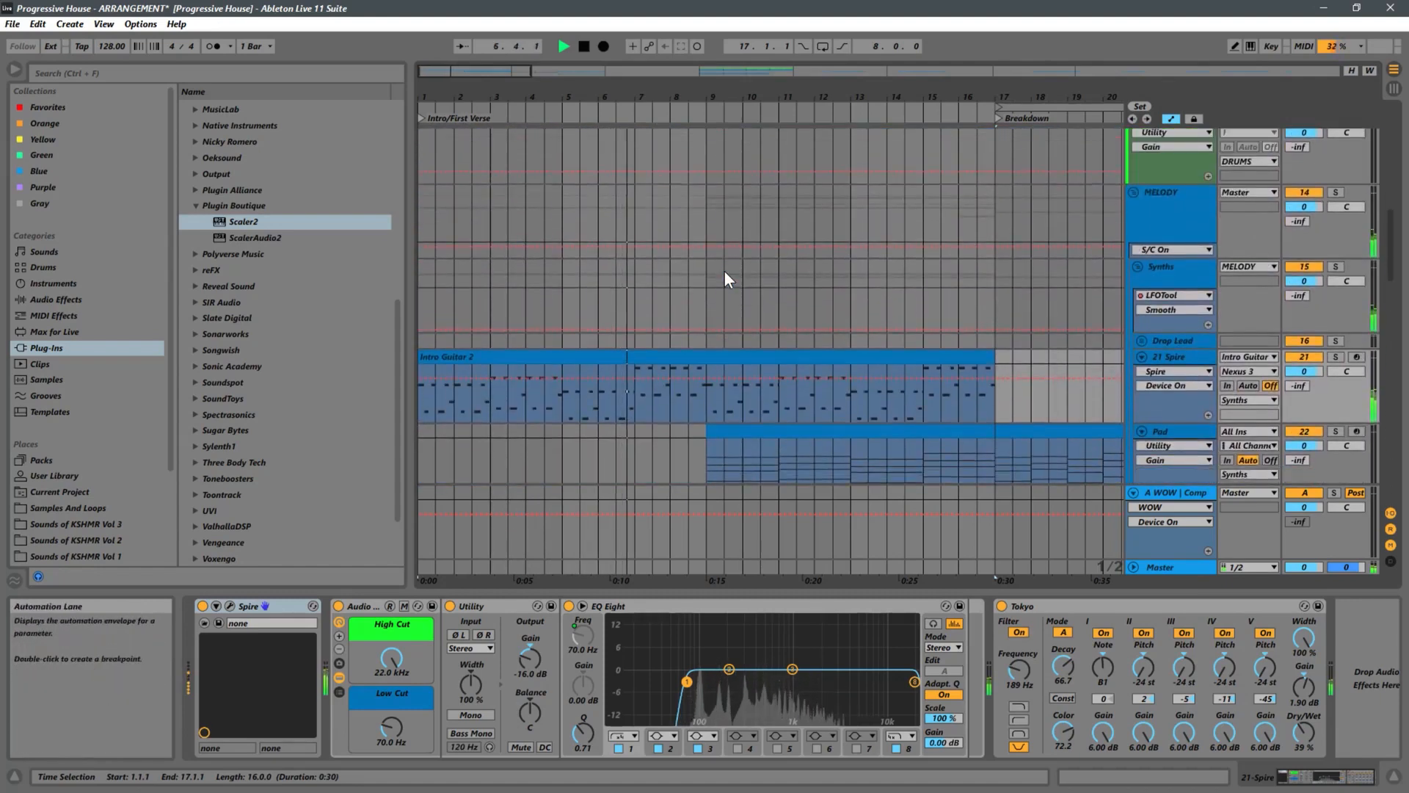
scroll(724, 270, "down", 1)
left_click_drag(649, 91, 682, 59)
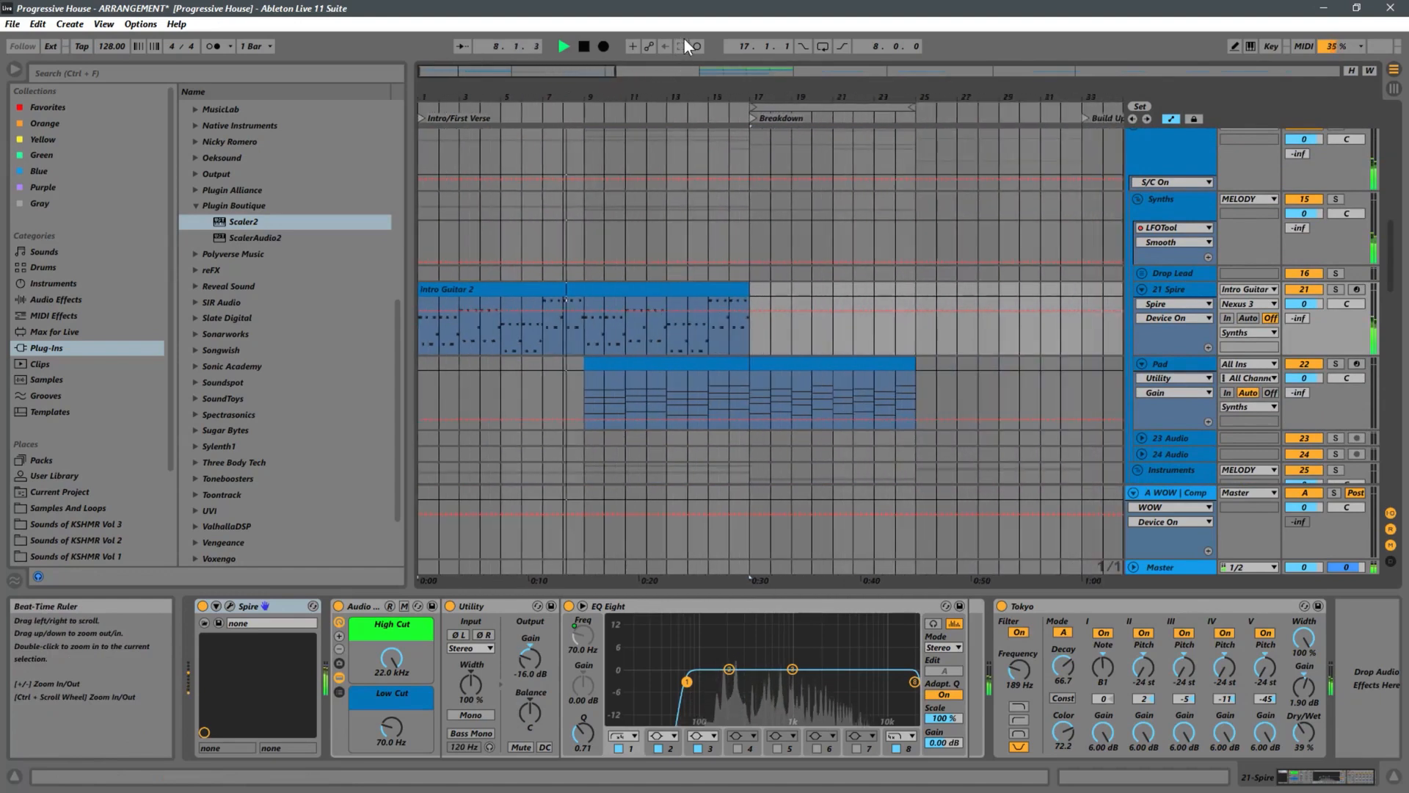
left_click(1185, 291)
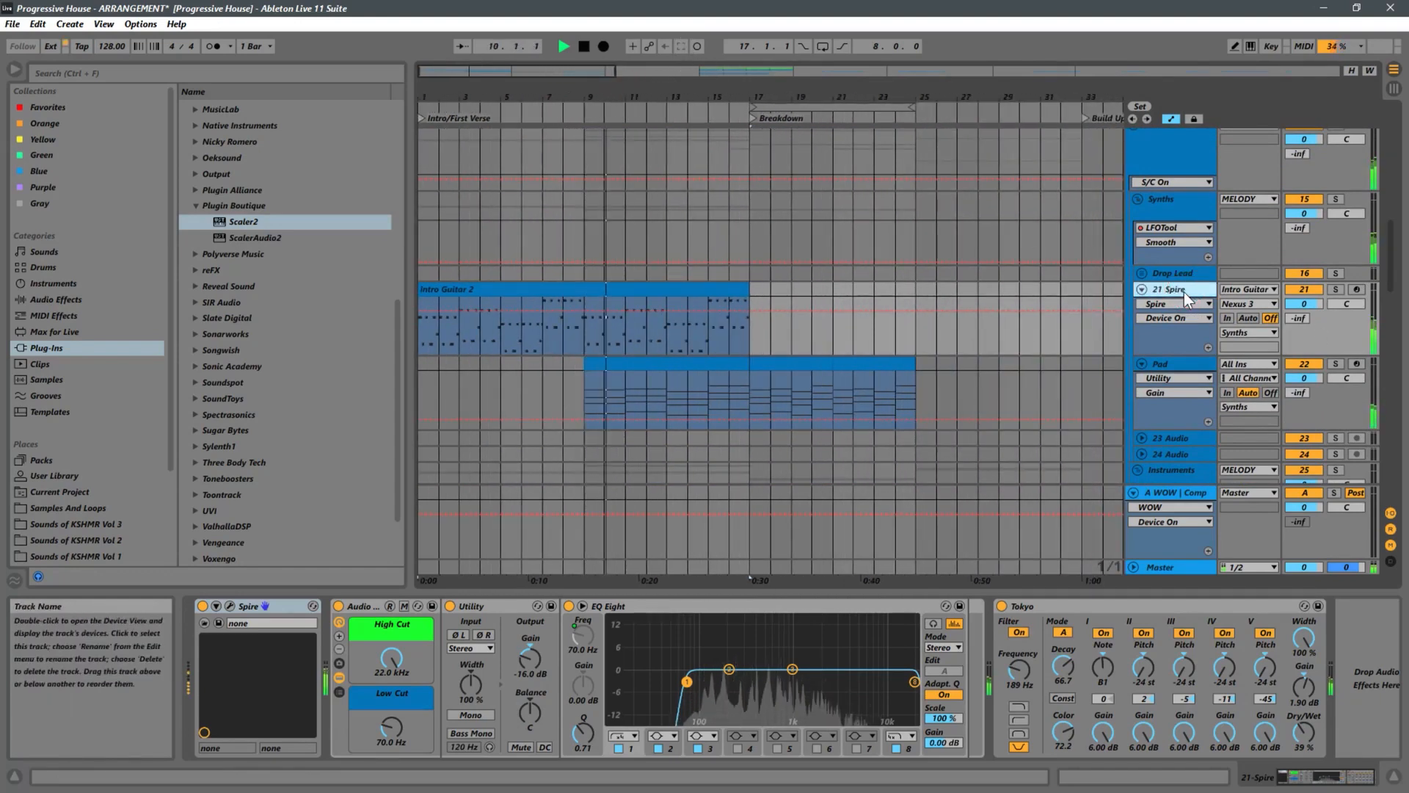
Lower the Utility gain on the 21 Spire track to -18.9 dB.
scroll(652, 306, "down", 2)
scroll(653, 309, "down", 3)
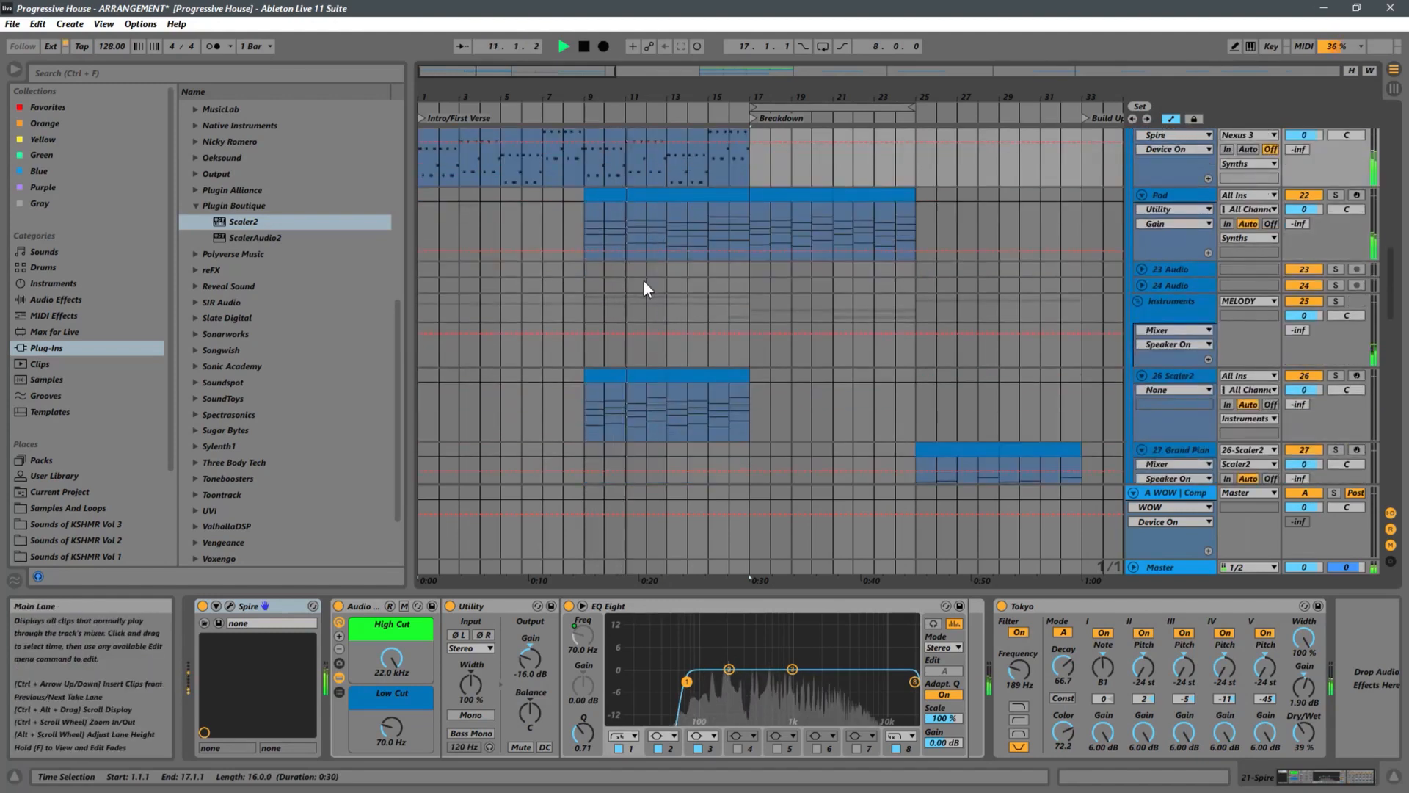
mouse_move(530, 648)
left_mouse_down()
mouse_move(525, 662)
mouse_move(538, 656)
left_mouse_up()
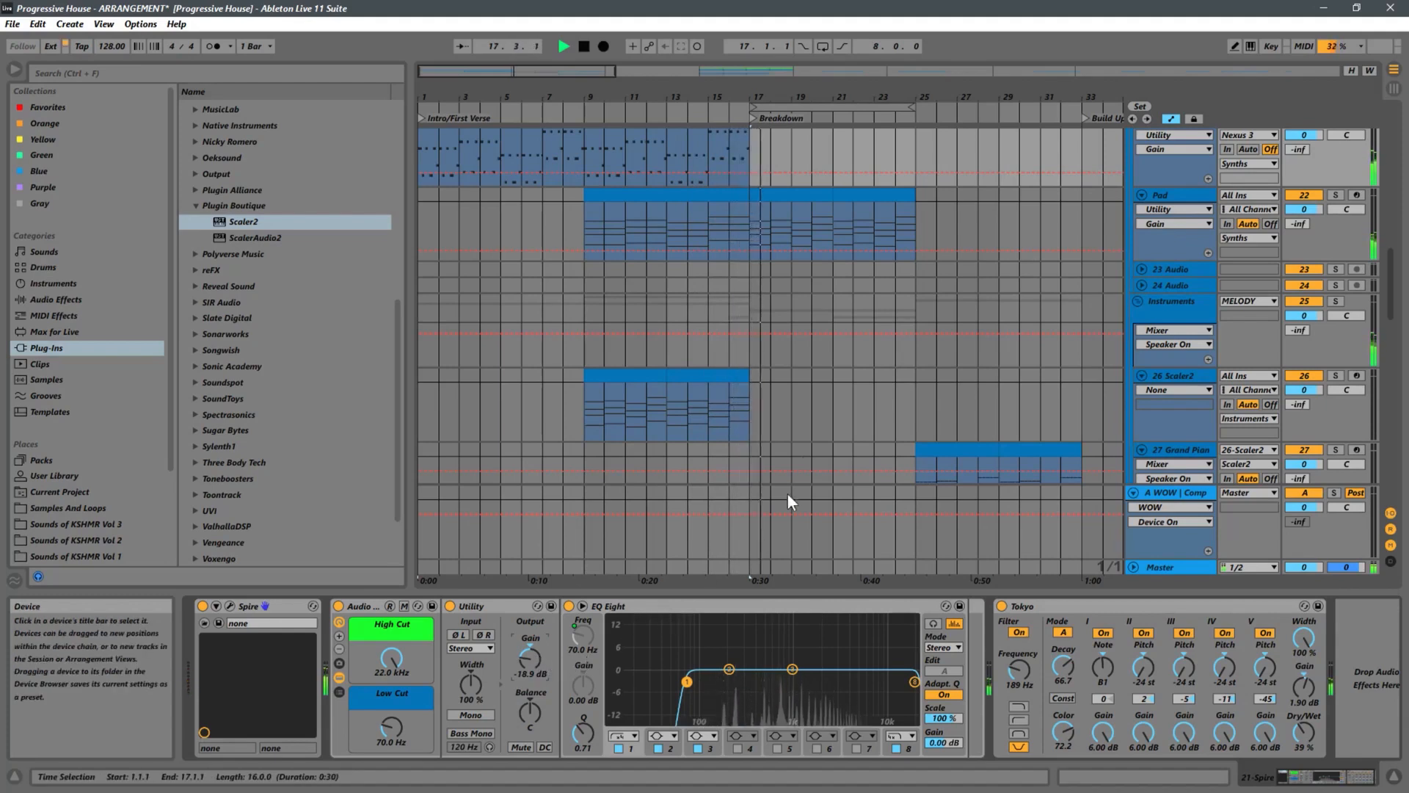
scroll(798, 259, "up", 5)
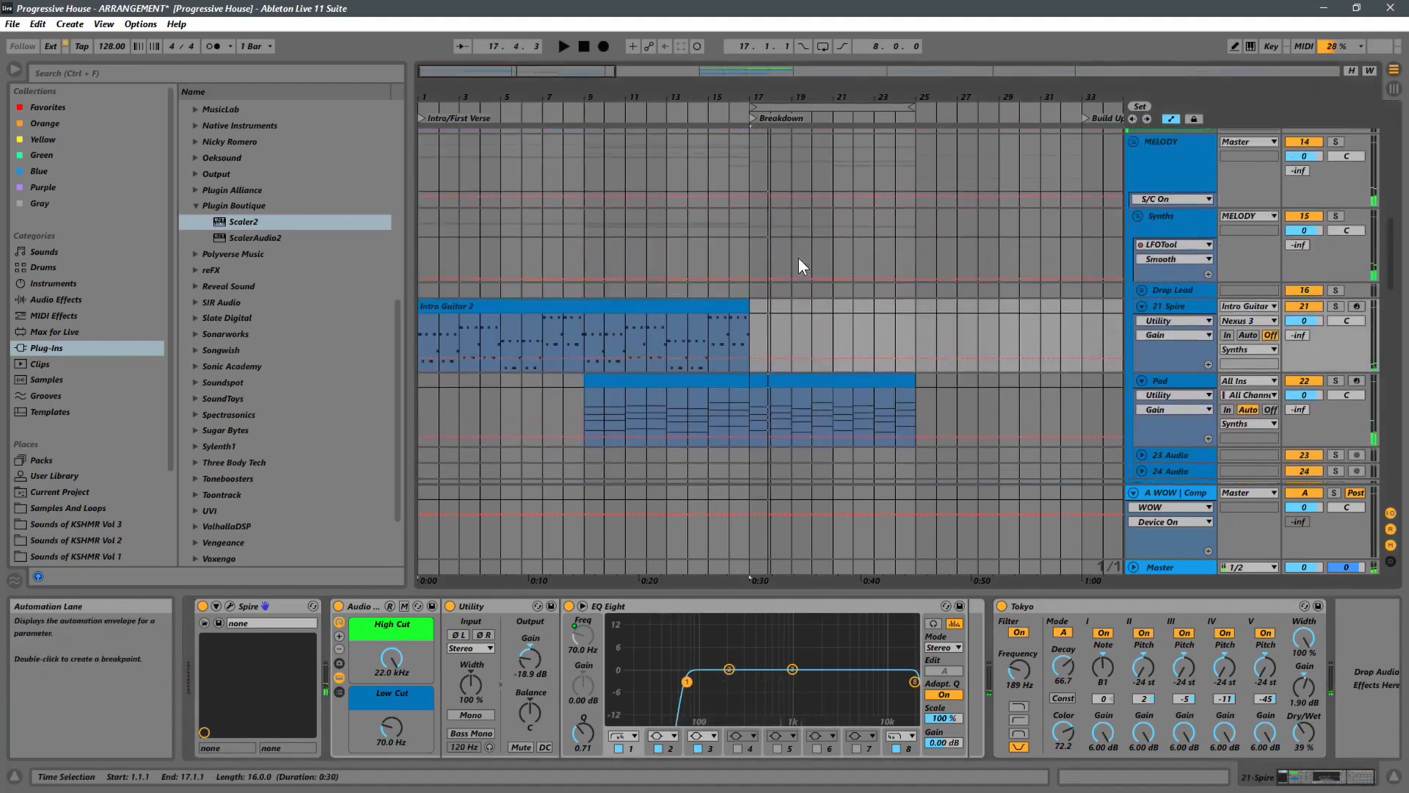
Solo the 21 Spire track, play it from the start, and move the insert mark to bar 16.
left_click(429, 339)
key("space")
left_click(1334, 306)
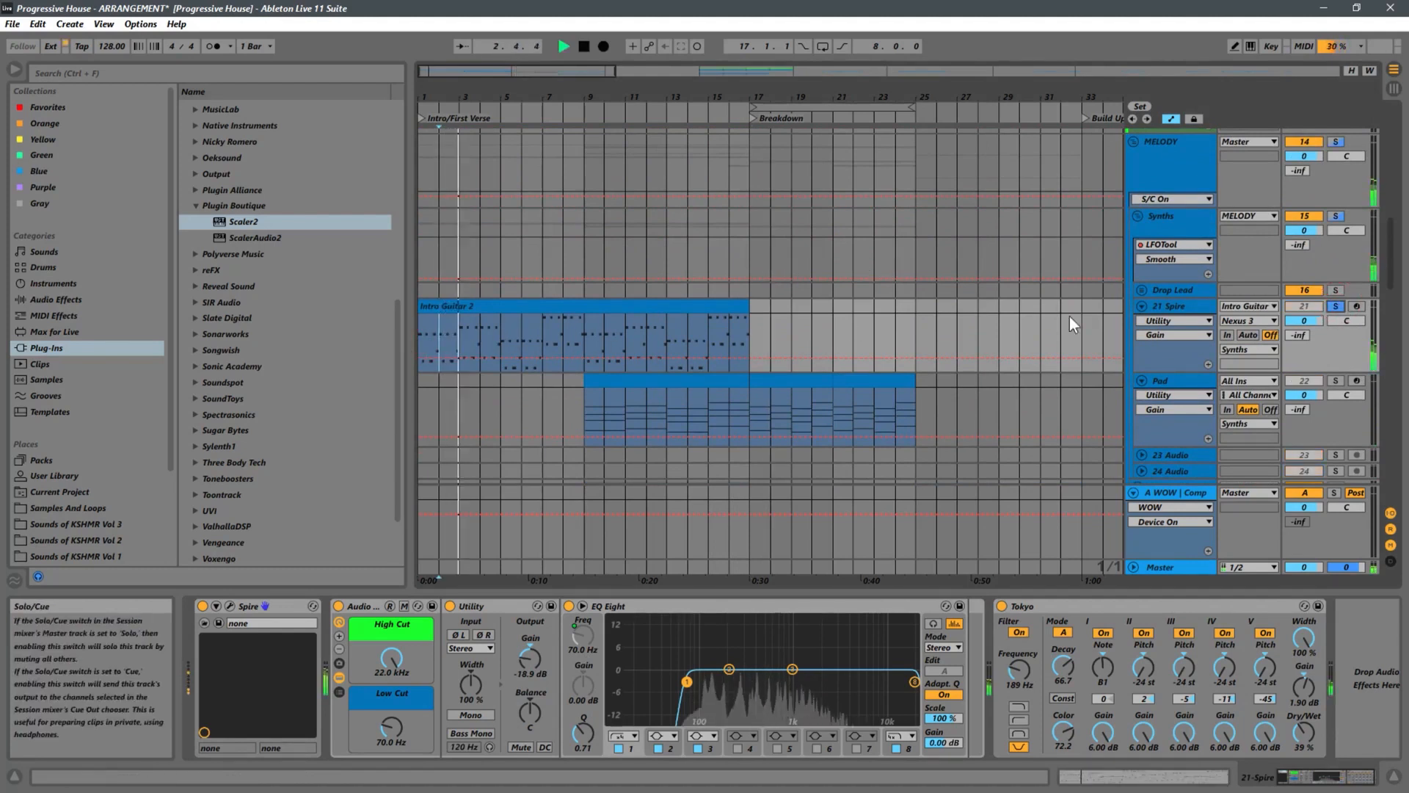
left_click(730, 335)
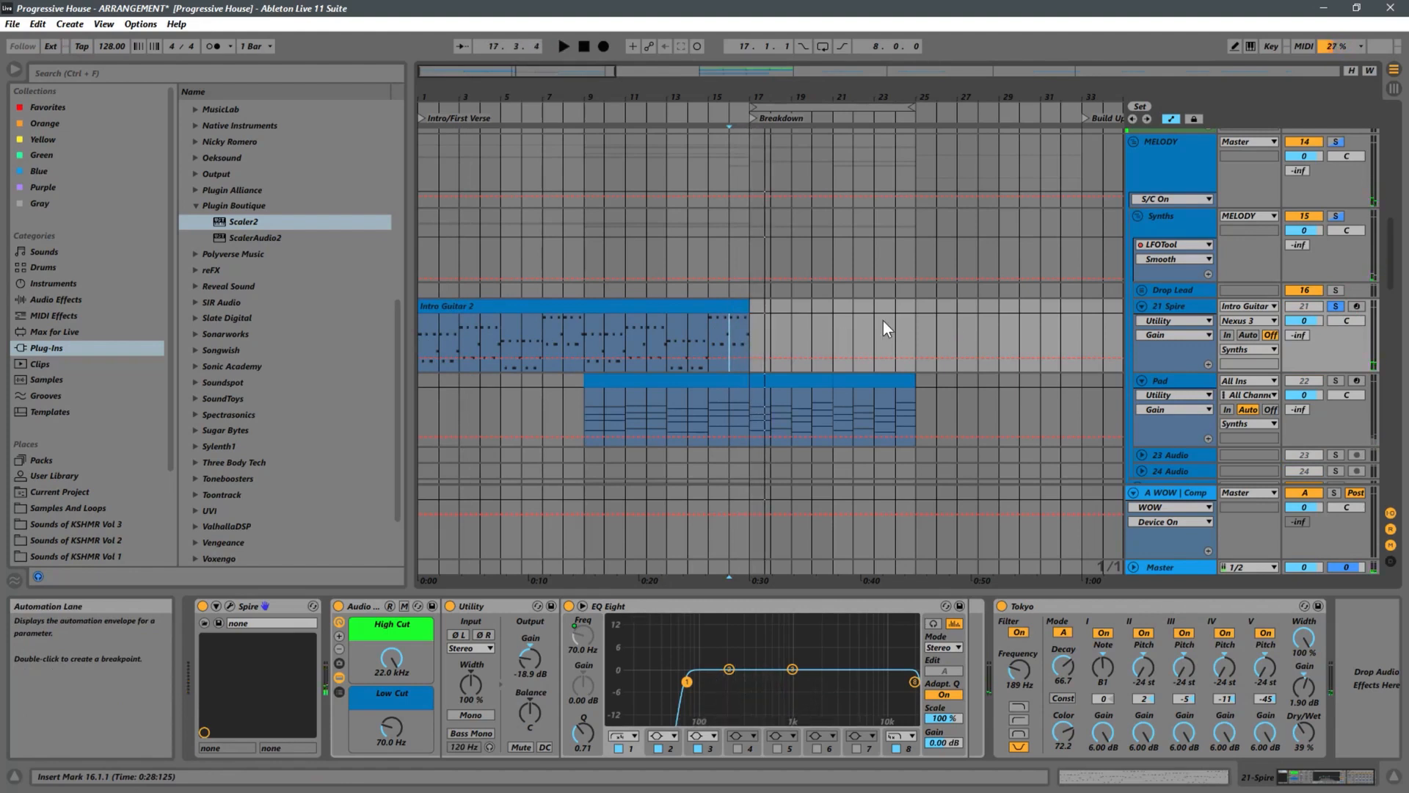
Set the 21 Spire track's MIDI input to All Ins and play it from bar 16.
left_click(1251, 322)
left_click(1250, 322)
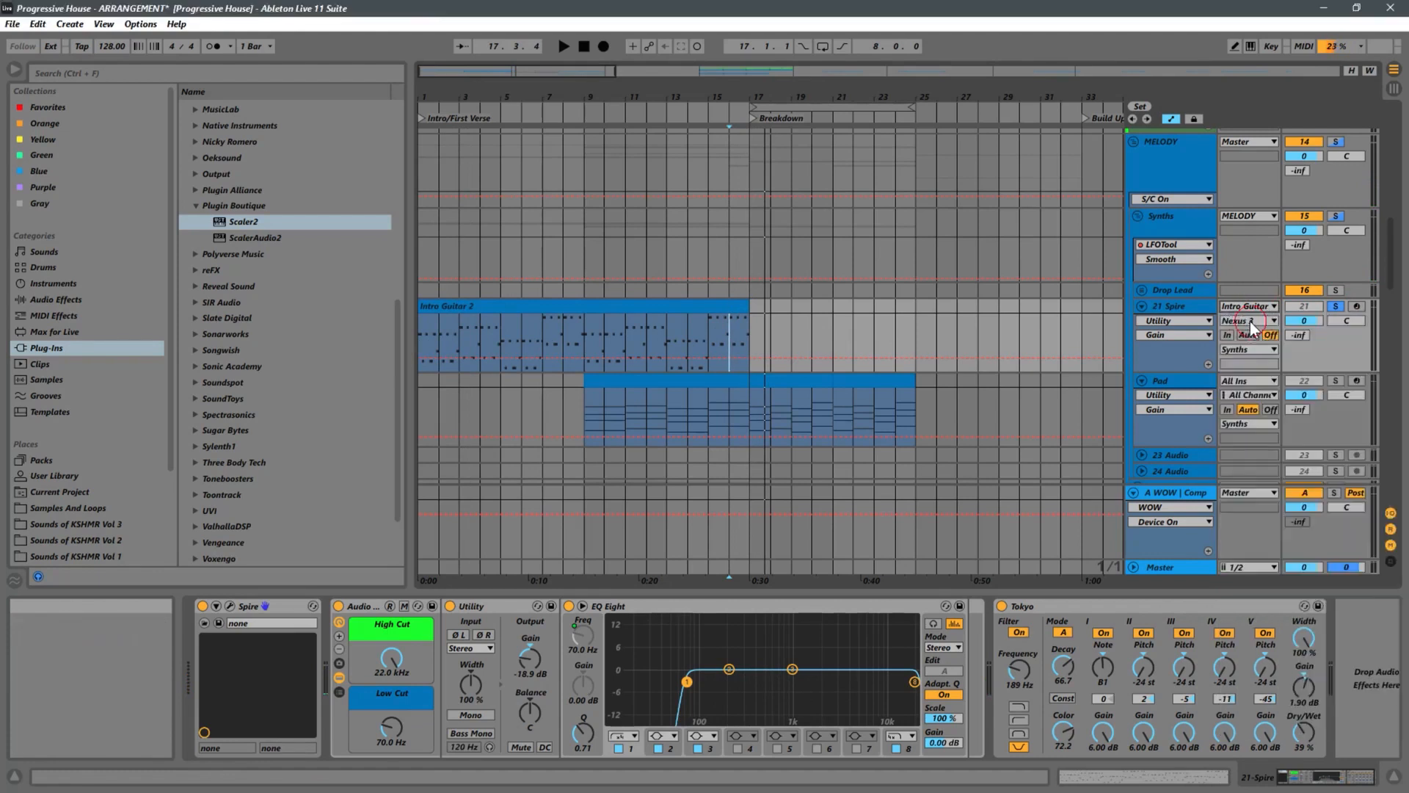
key("space")
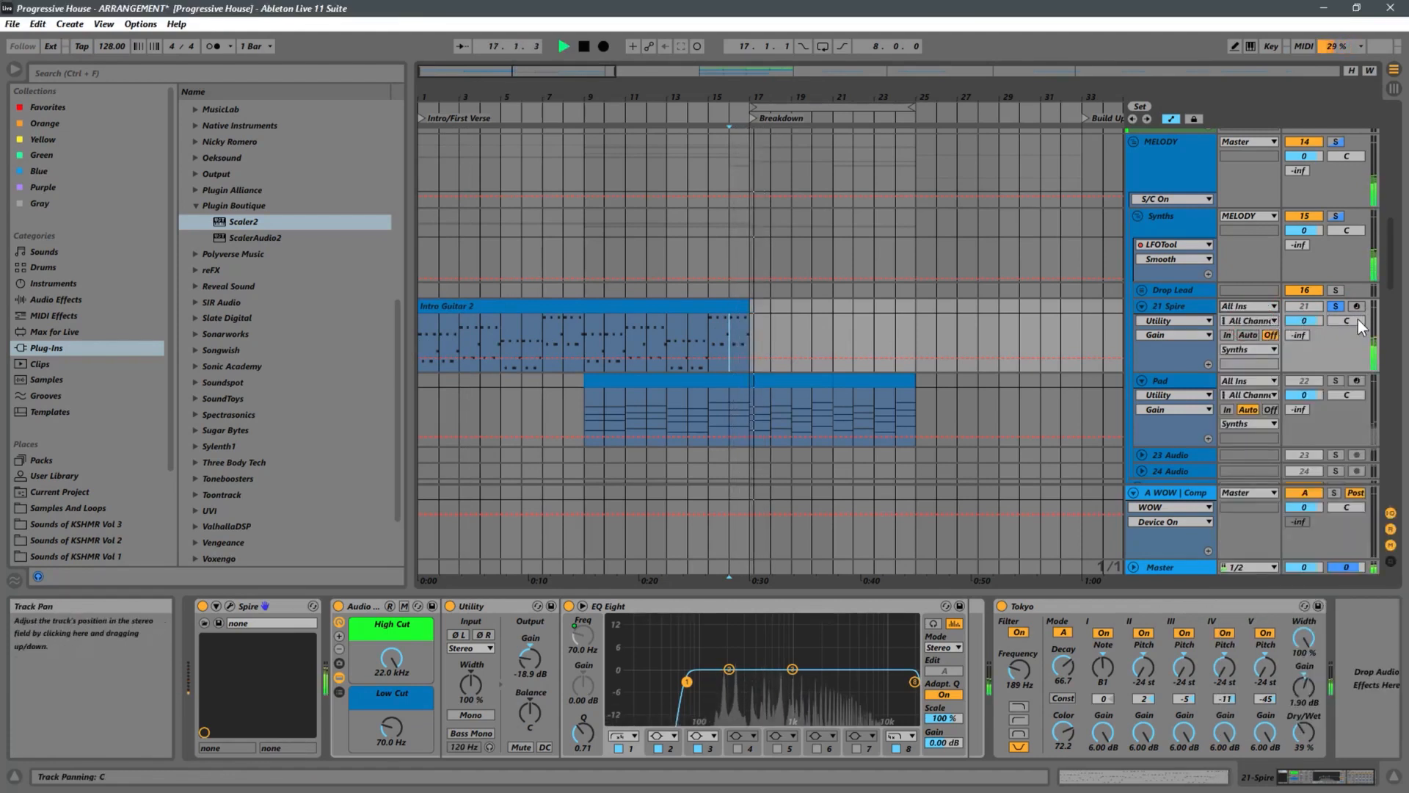
key("space")
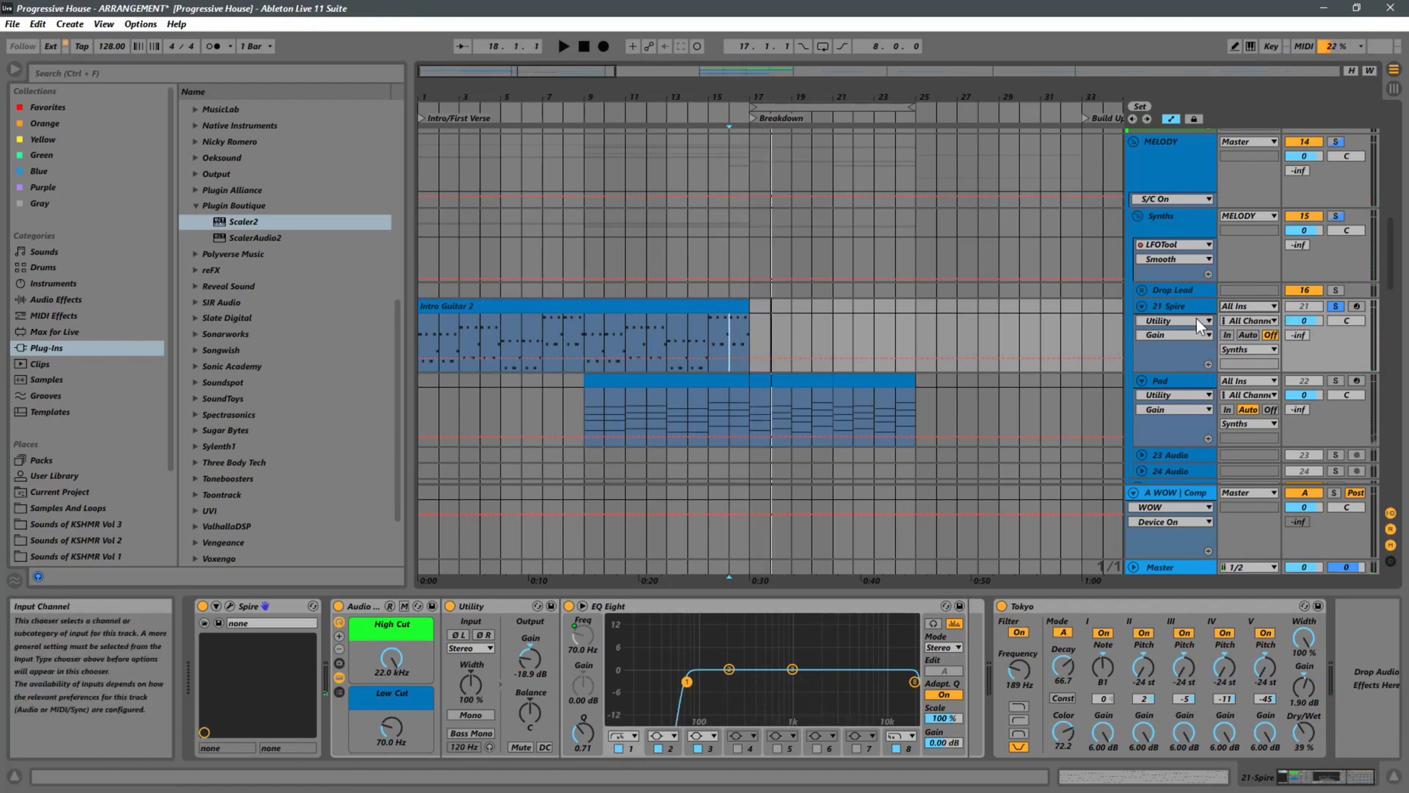
Try automating the 21 Spire track's Speaker On to switch off at bar 17, playing the transition to check it.
left_click(1299, 323)
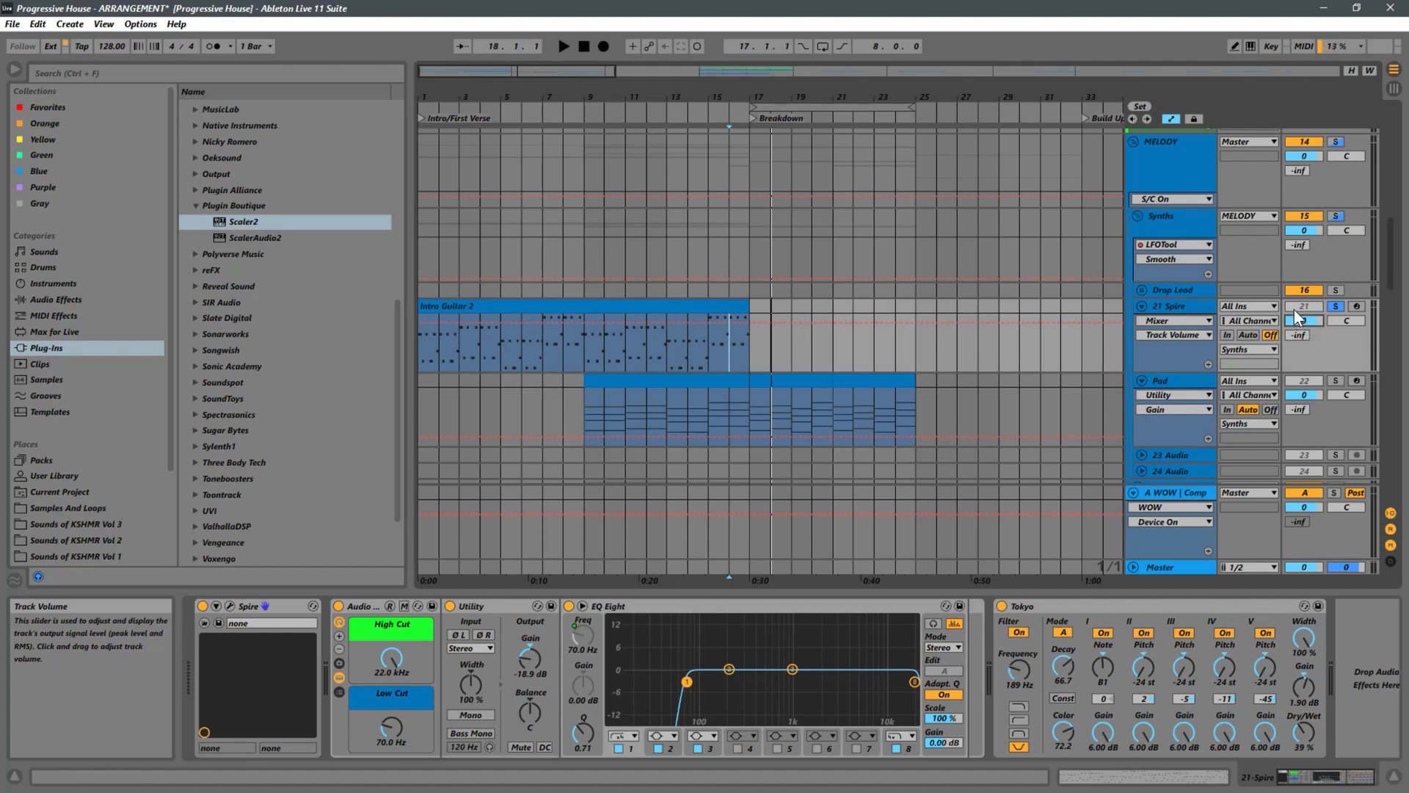
left_click(1304, 307)
left_click(752, 355)
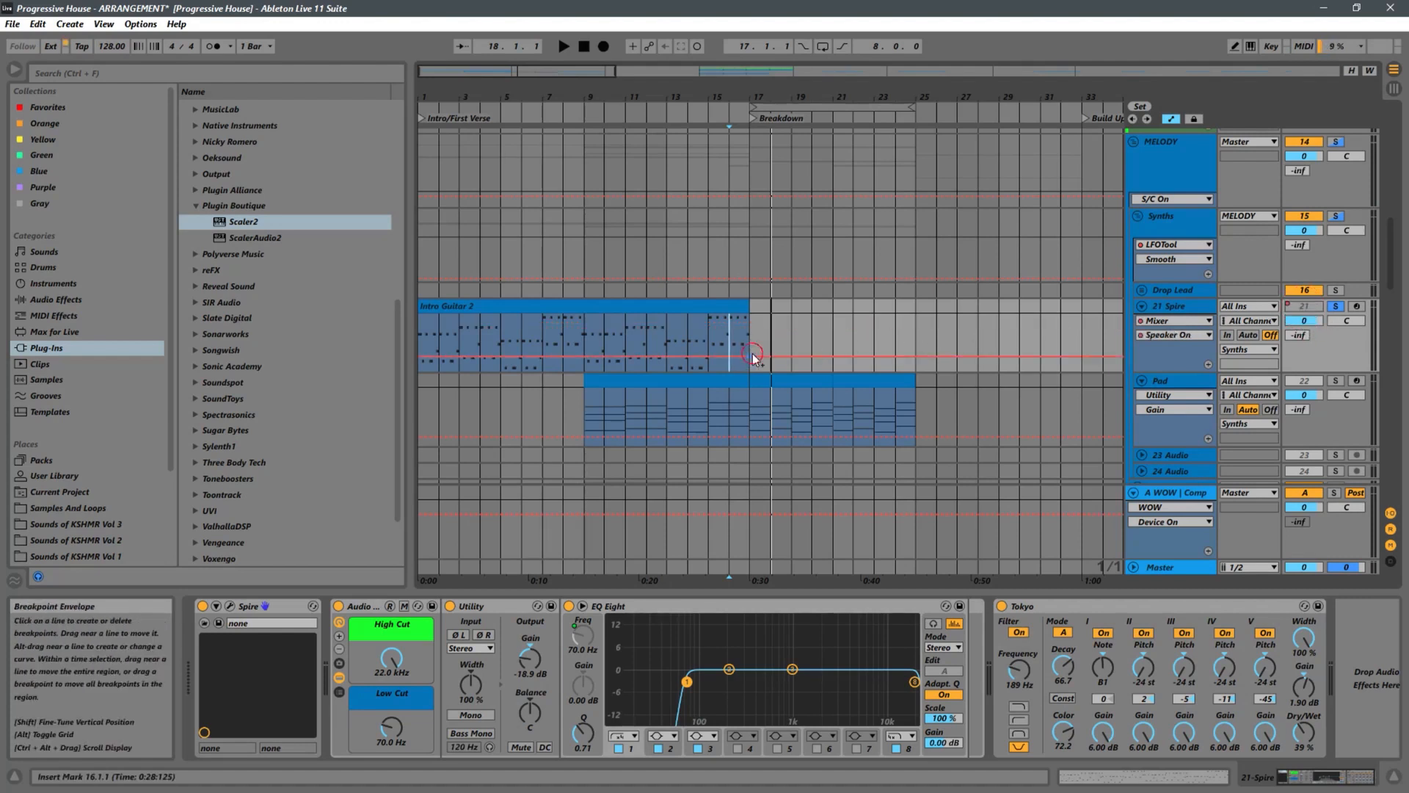
left_click(714, 359)
key("space")
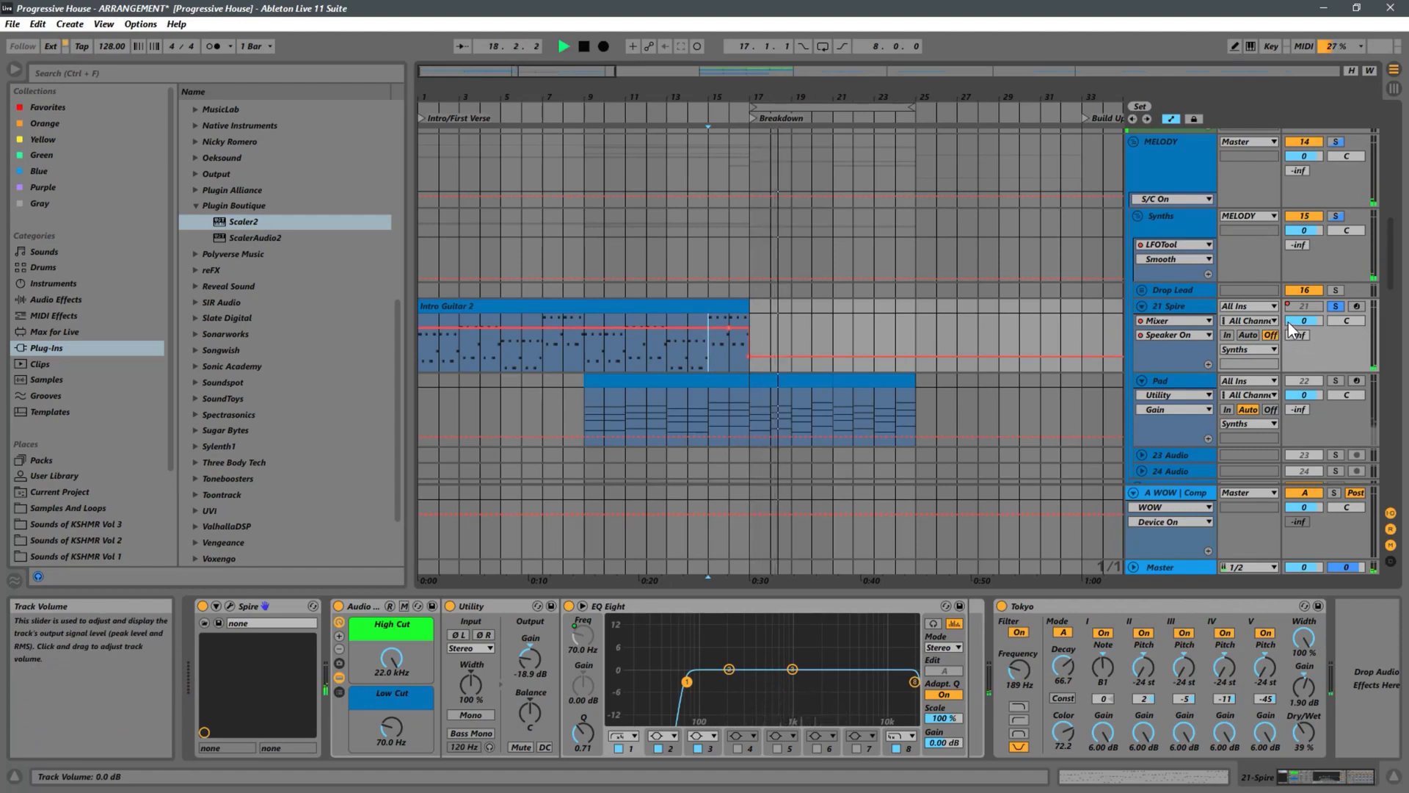
key("space")
key("space")
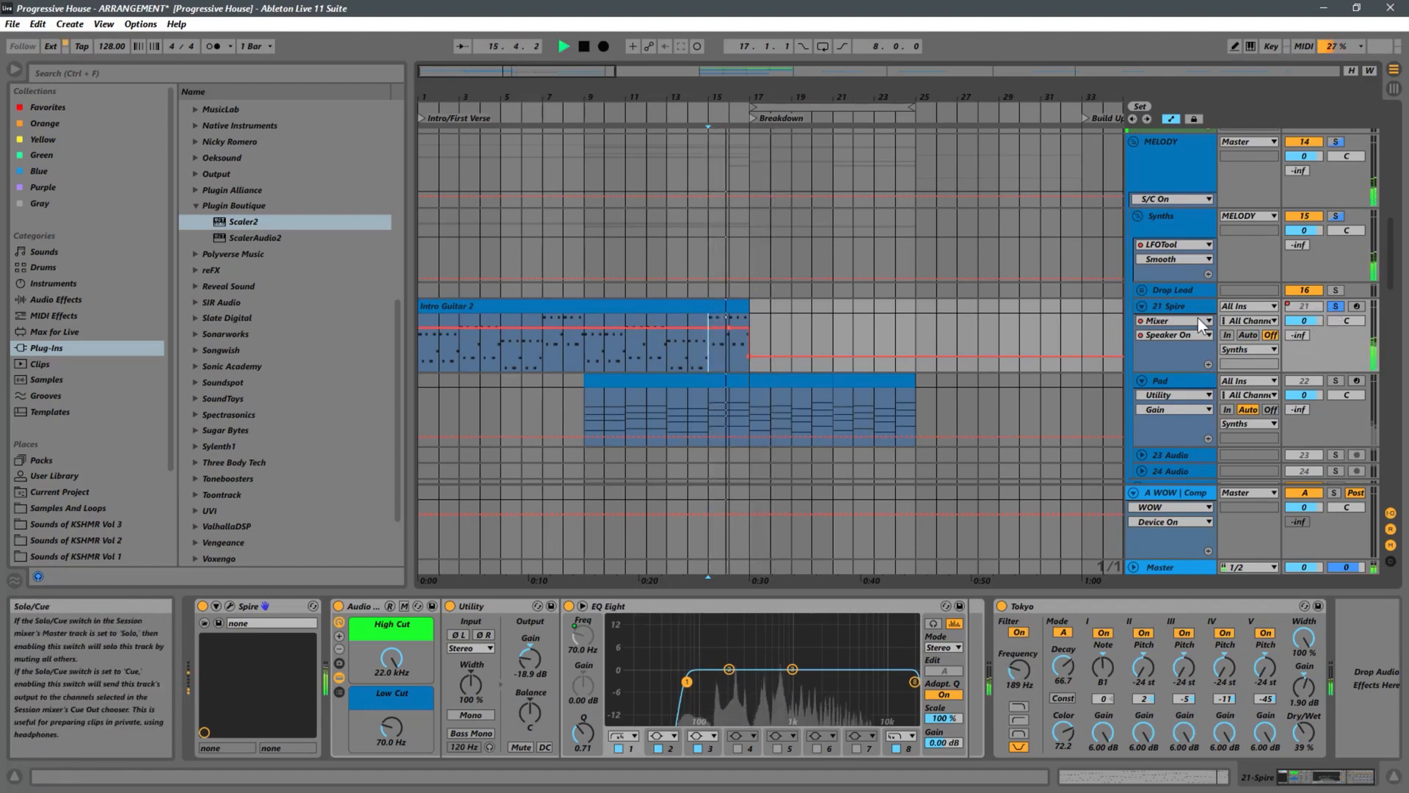
key("space")
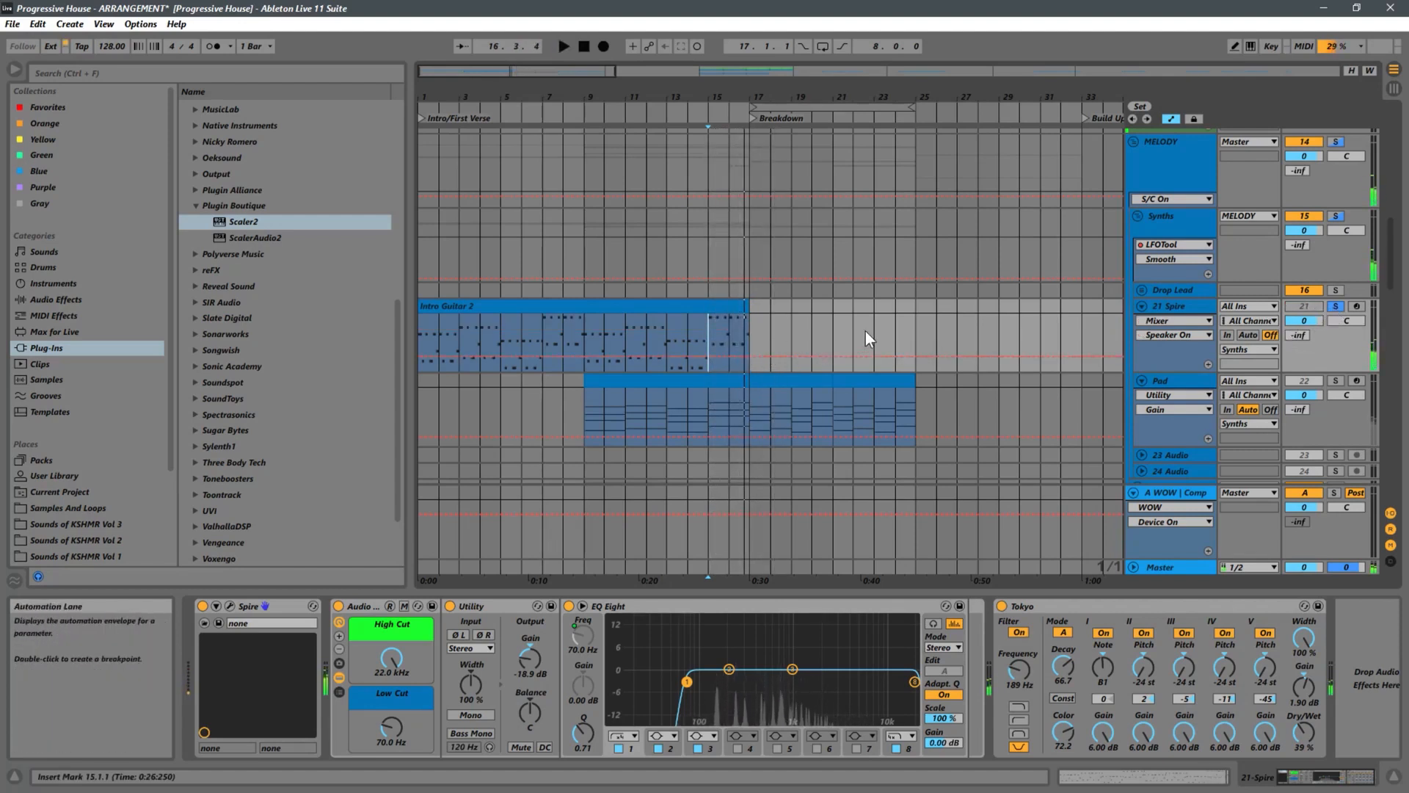
Play the transition from bar 15, soloing and unsoloing the 26 Scaler2 track to compare it with the full mix.
scroll(859, 329, "down", 5)
scroll(858, 327, "down", 8)
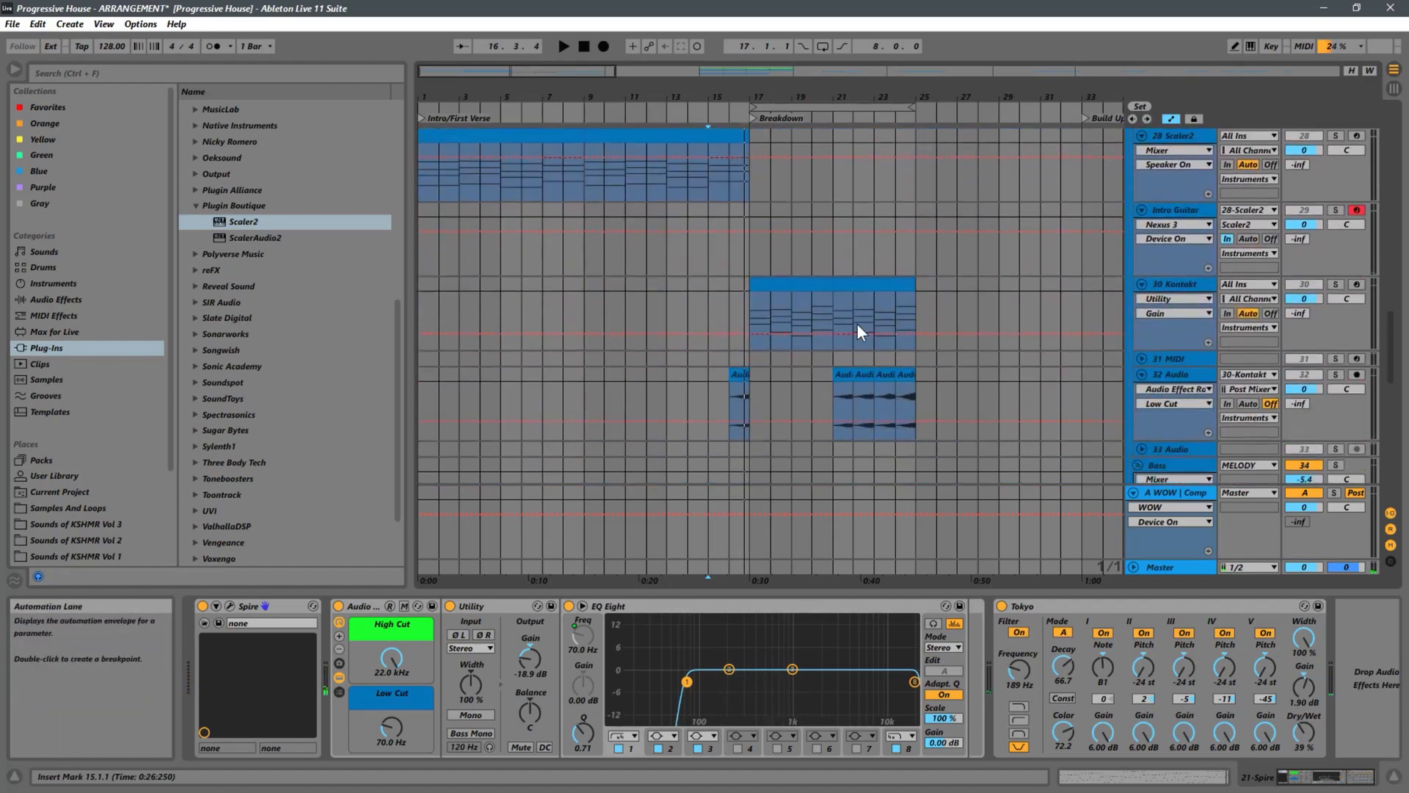
scroll(954, 316, "up", 2)
scroll(916, 316, "up", 5)
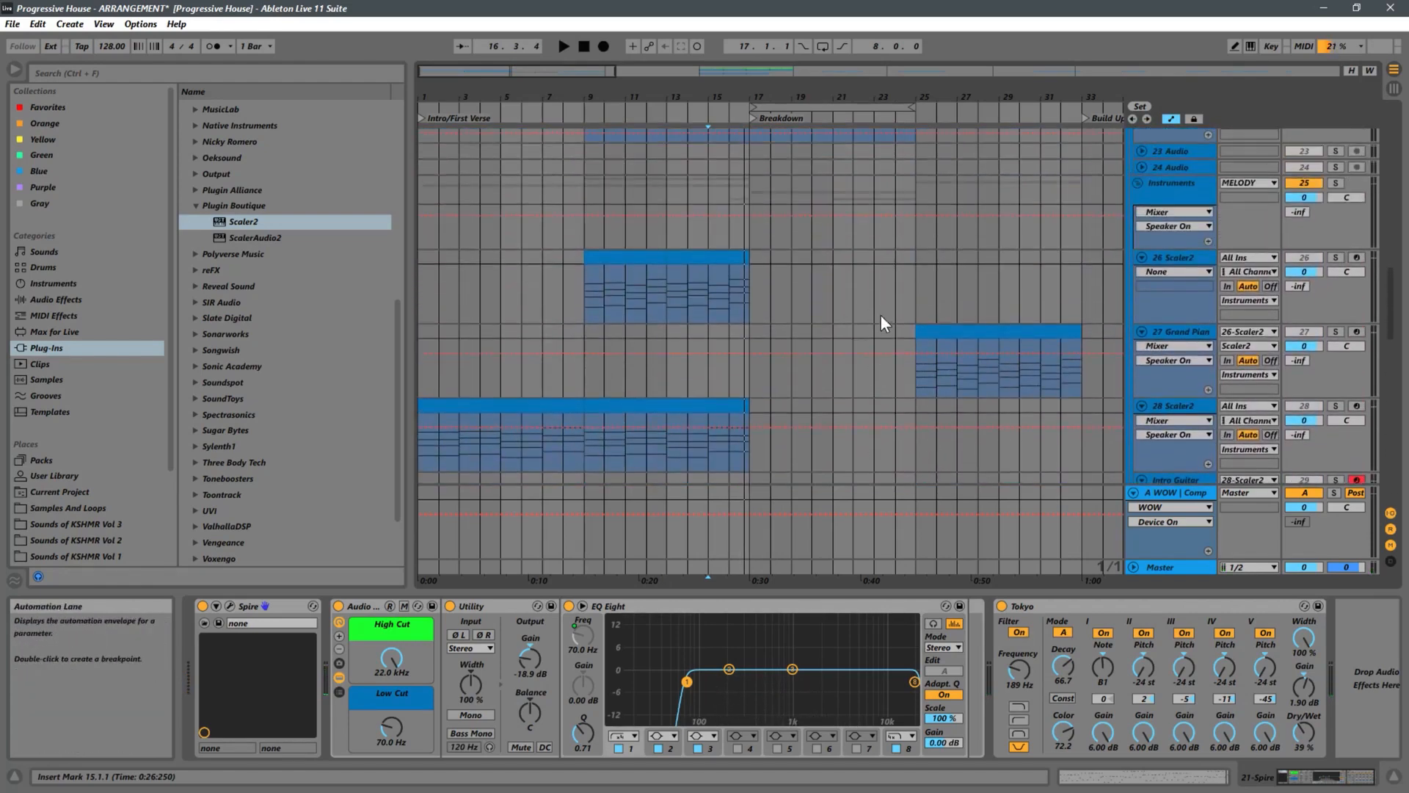
key("space")
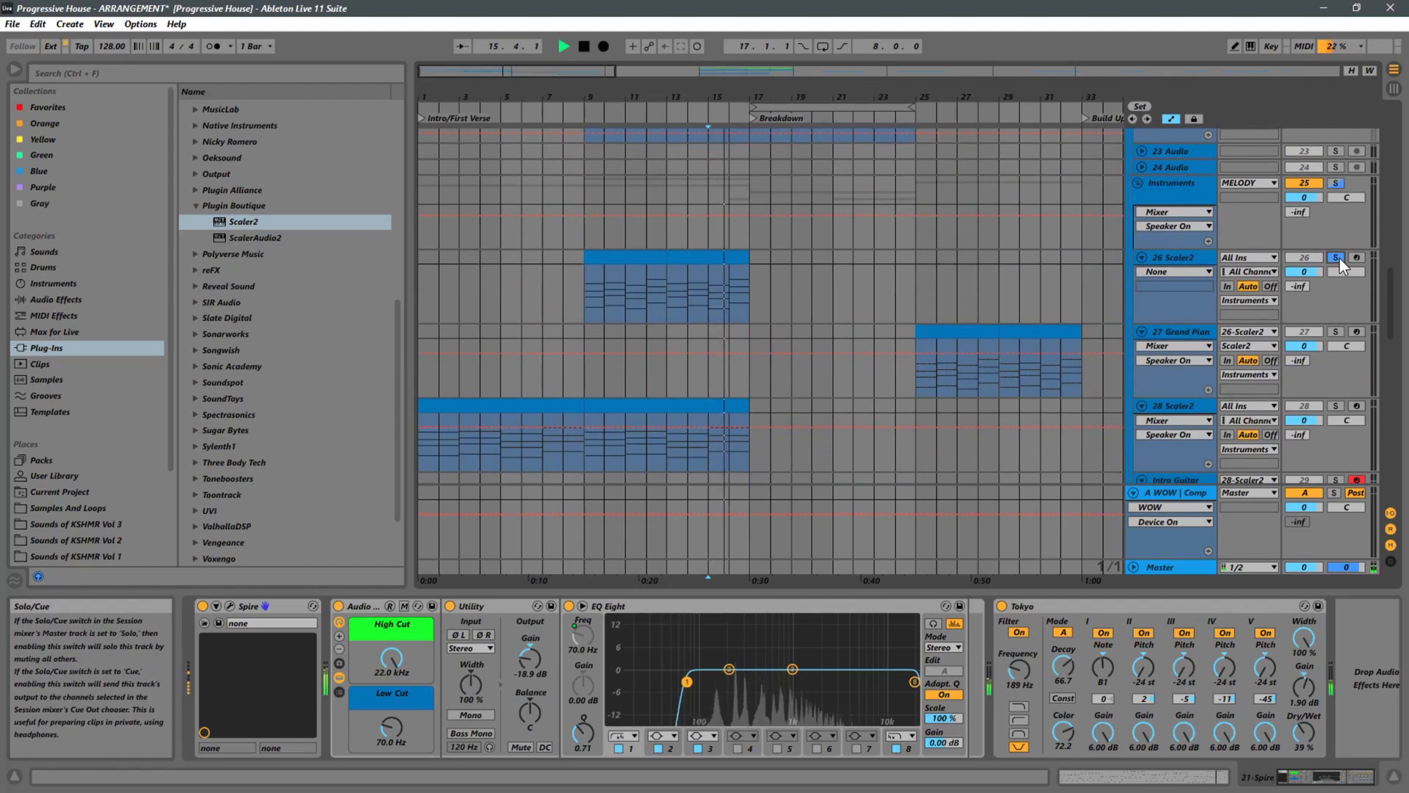
left_click(1338, 257)
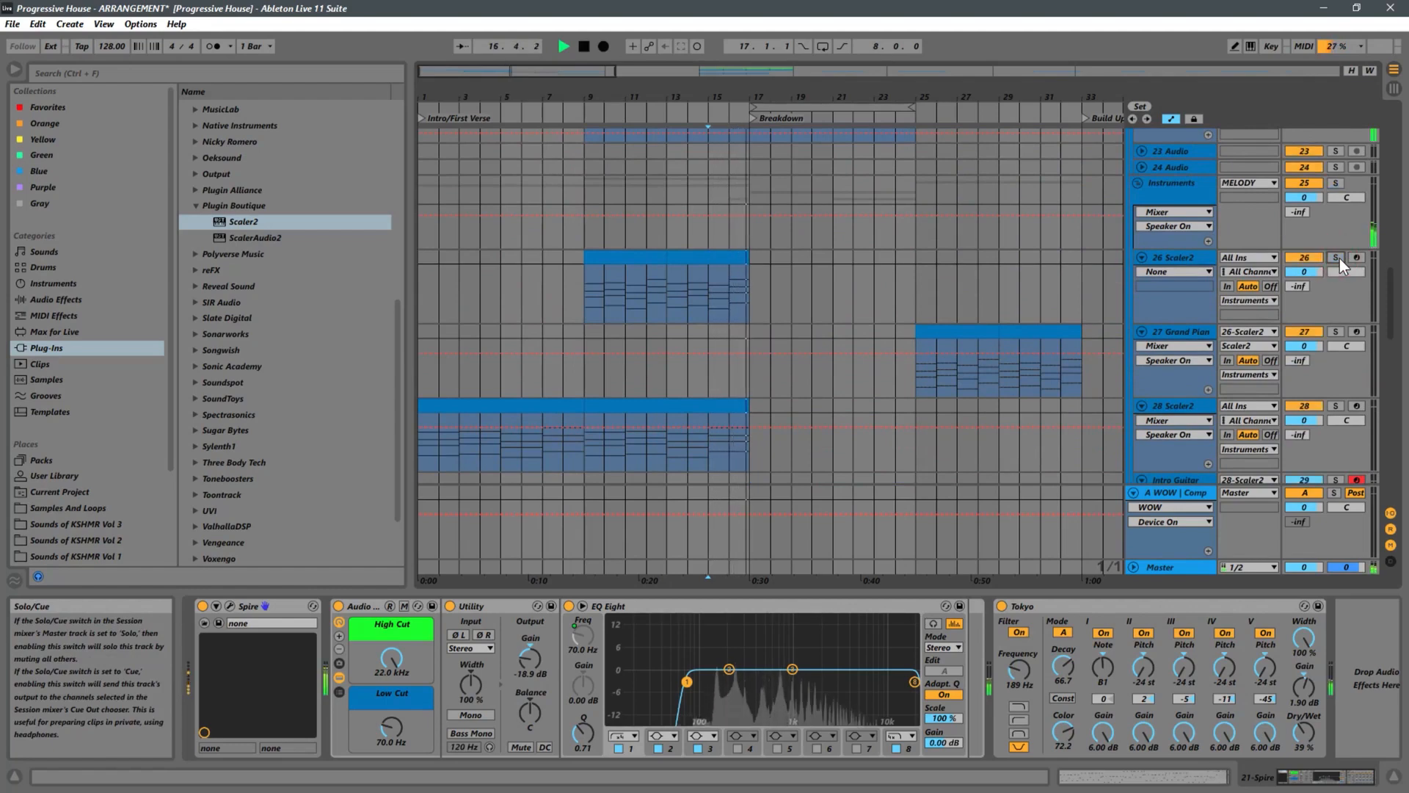
scroll(915, 294, "up", 3)
key("space")
key("space")
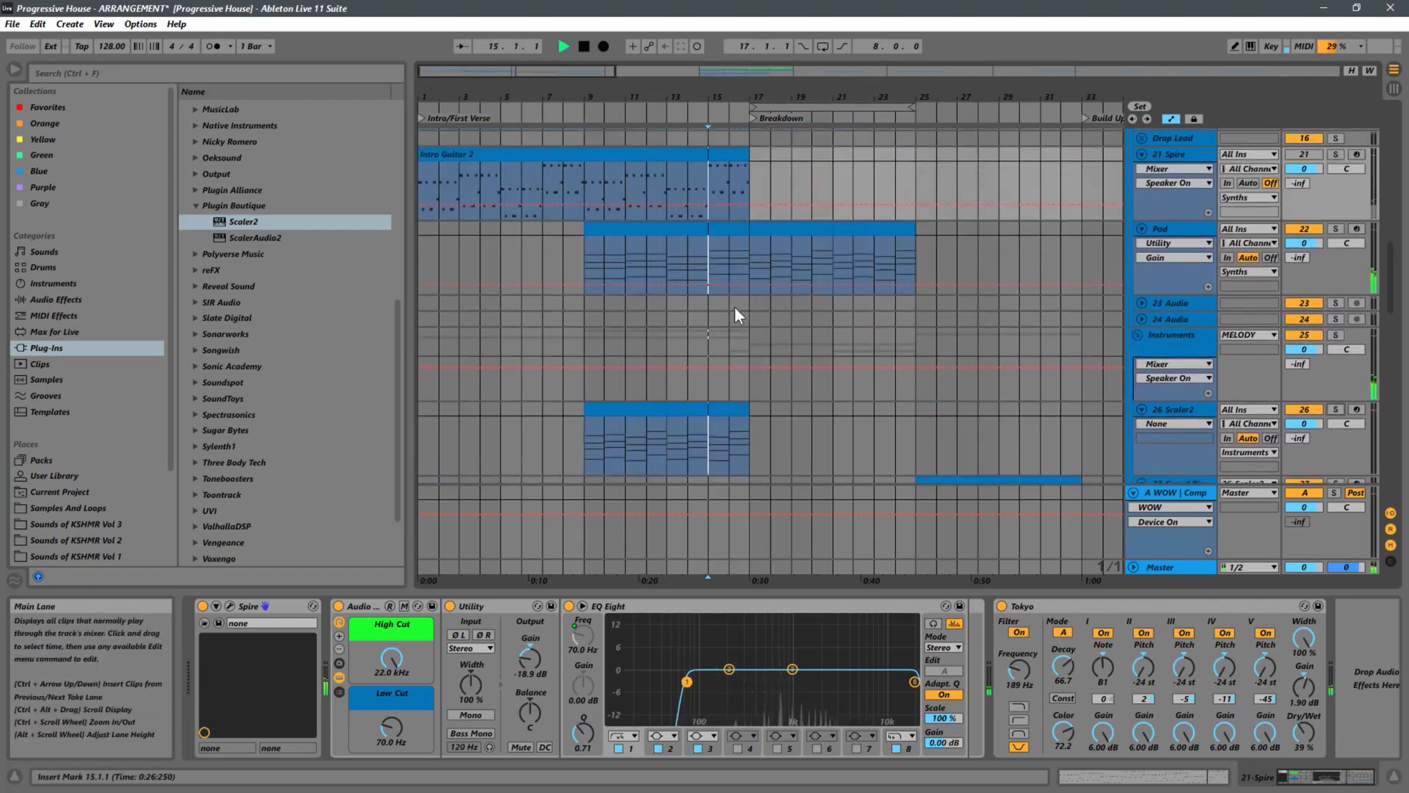
scroll(803, 251, "up", 3)
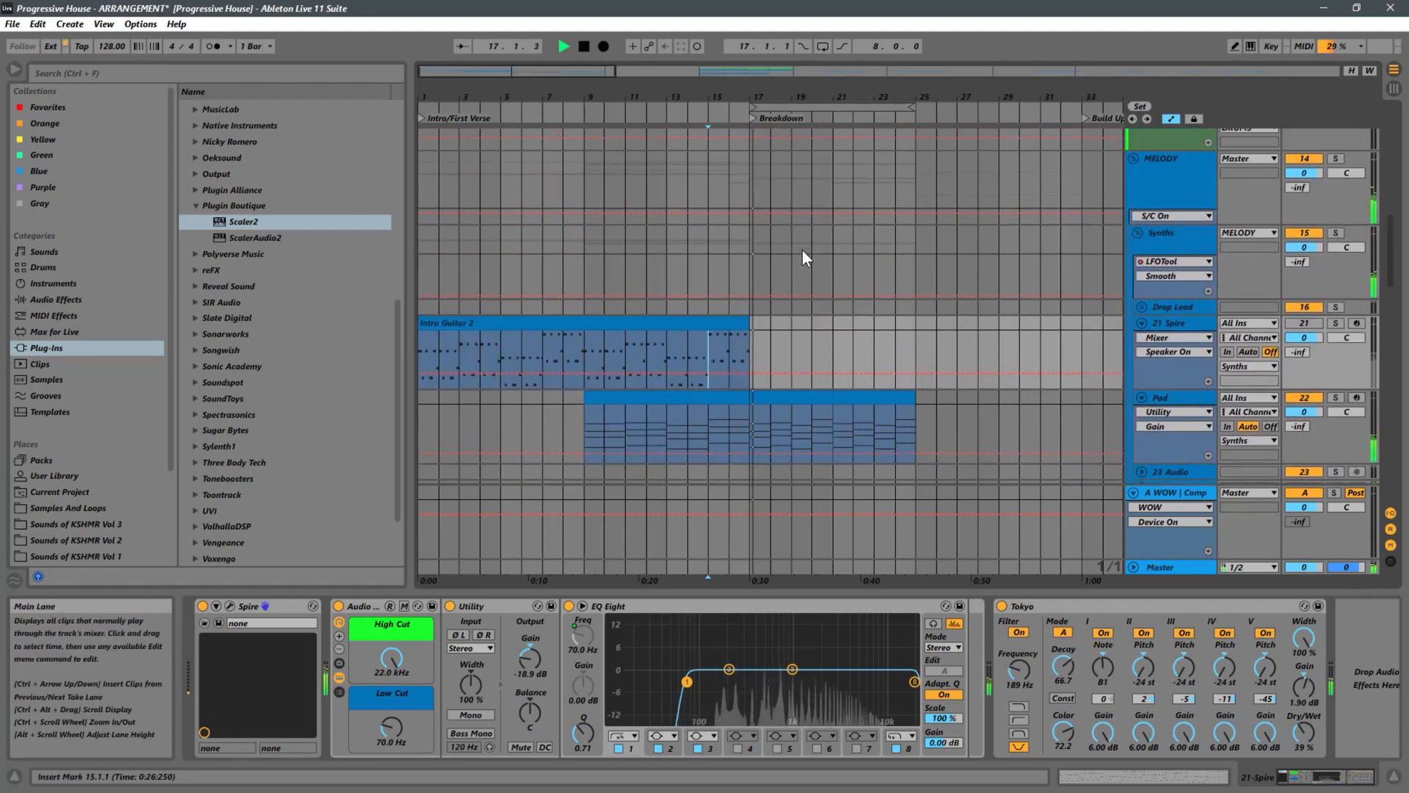
Compare playback from bar 15 with the 21 Spire track switched on and off.
key("space")
left_click(1309, 323)
key("space")
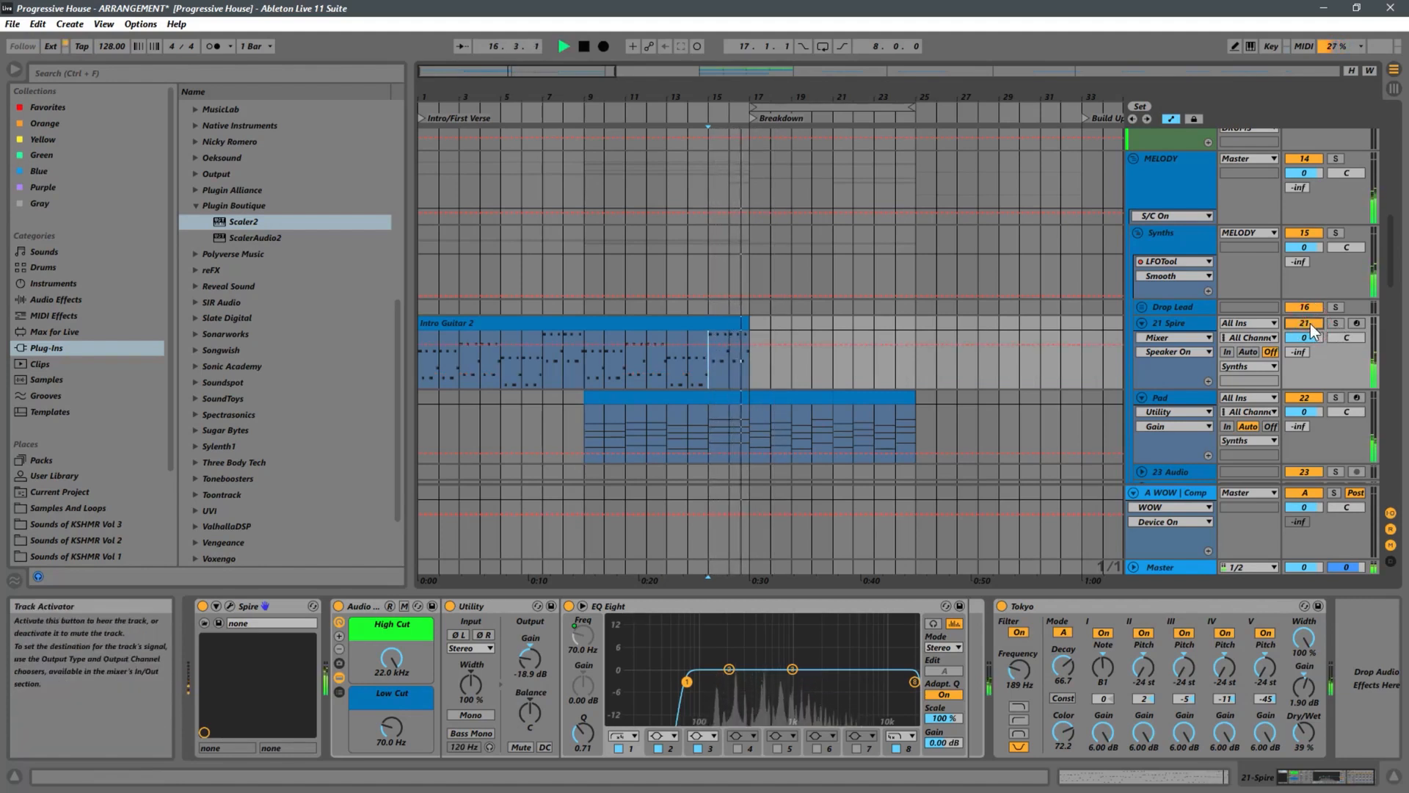
left_click(1310, 324)
key("space")
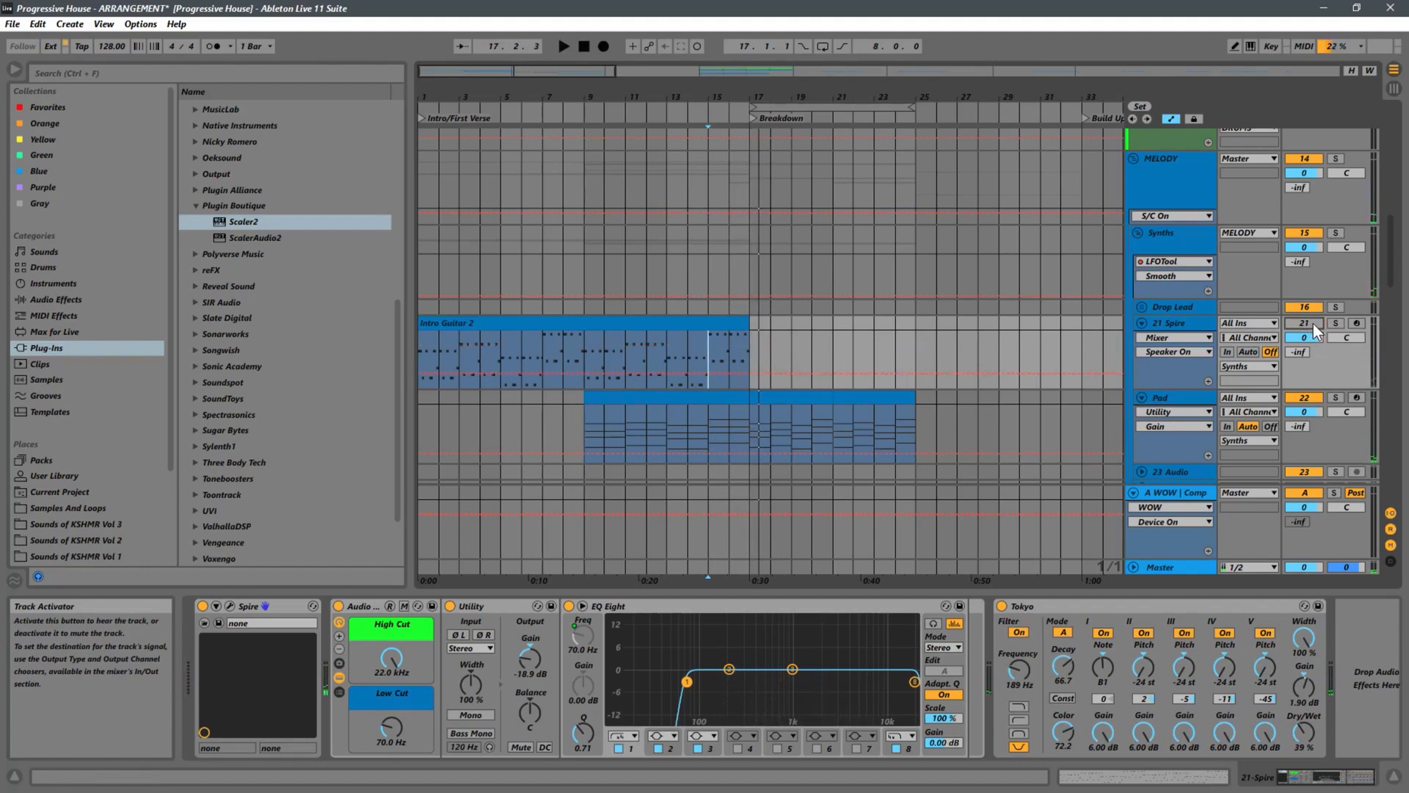
key("space")
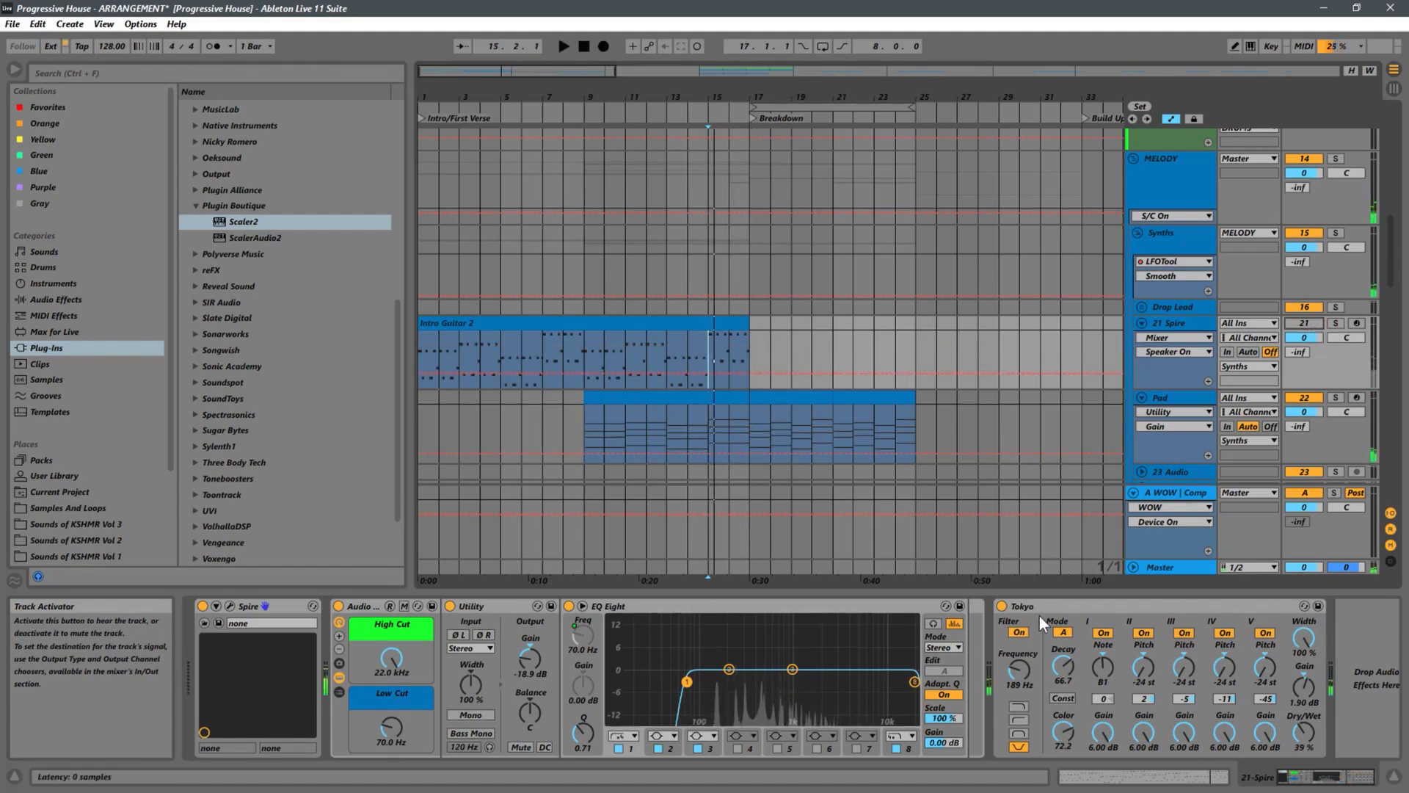
Try automating the Tokyo device on the 21 Spire track to switch off at bar 17.
left_click(1007, 608)
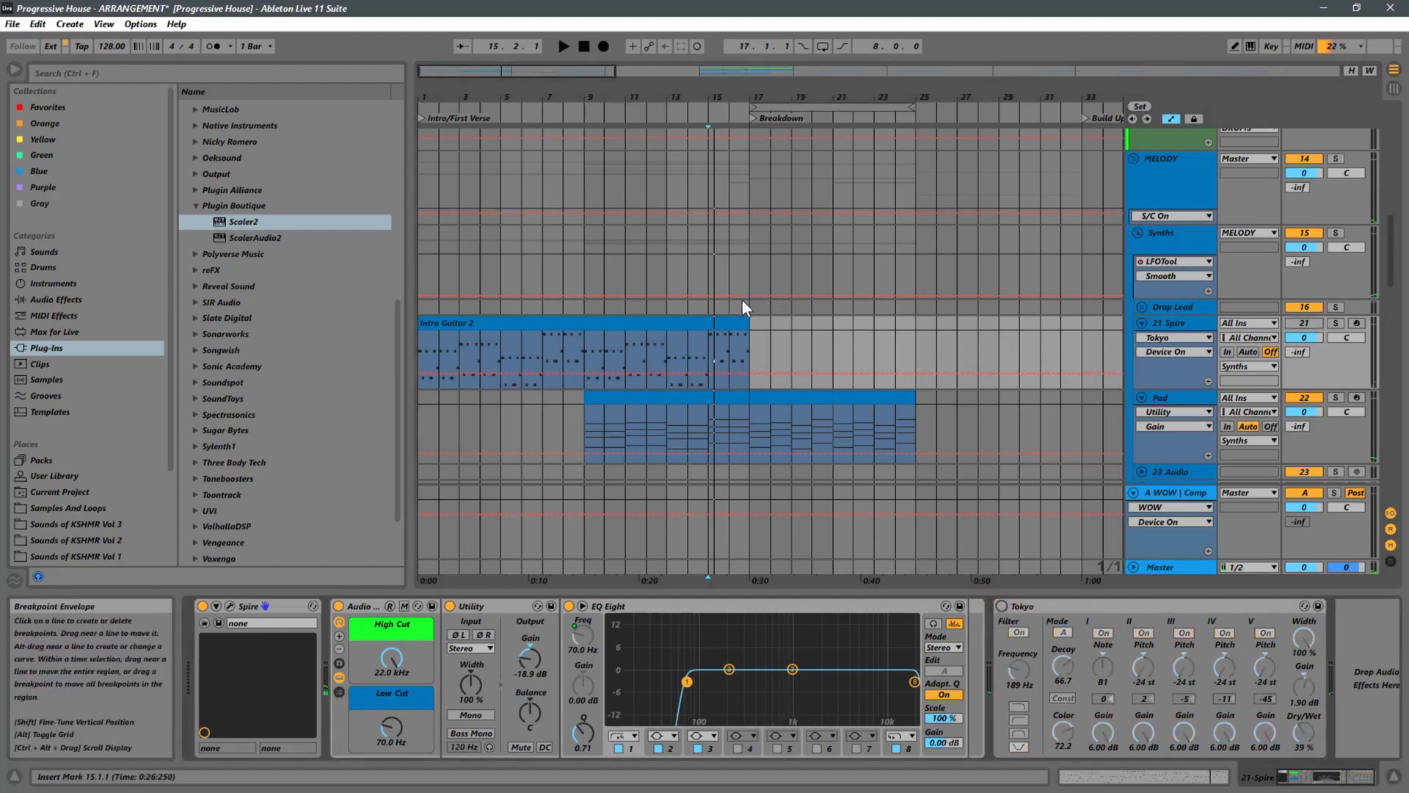
left_click_drag(762, 345, 738, 390)
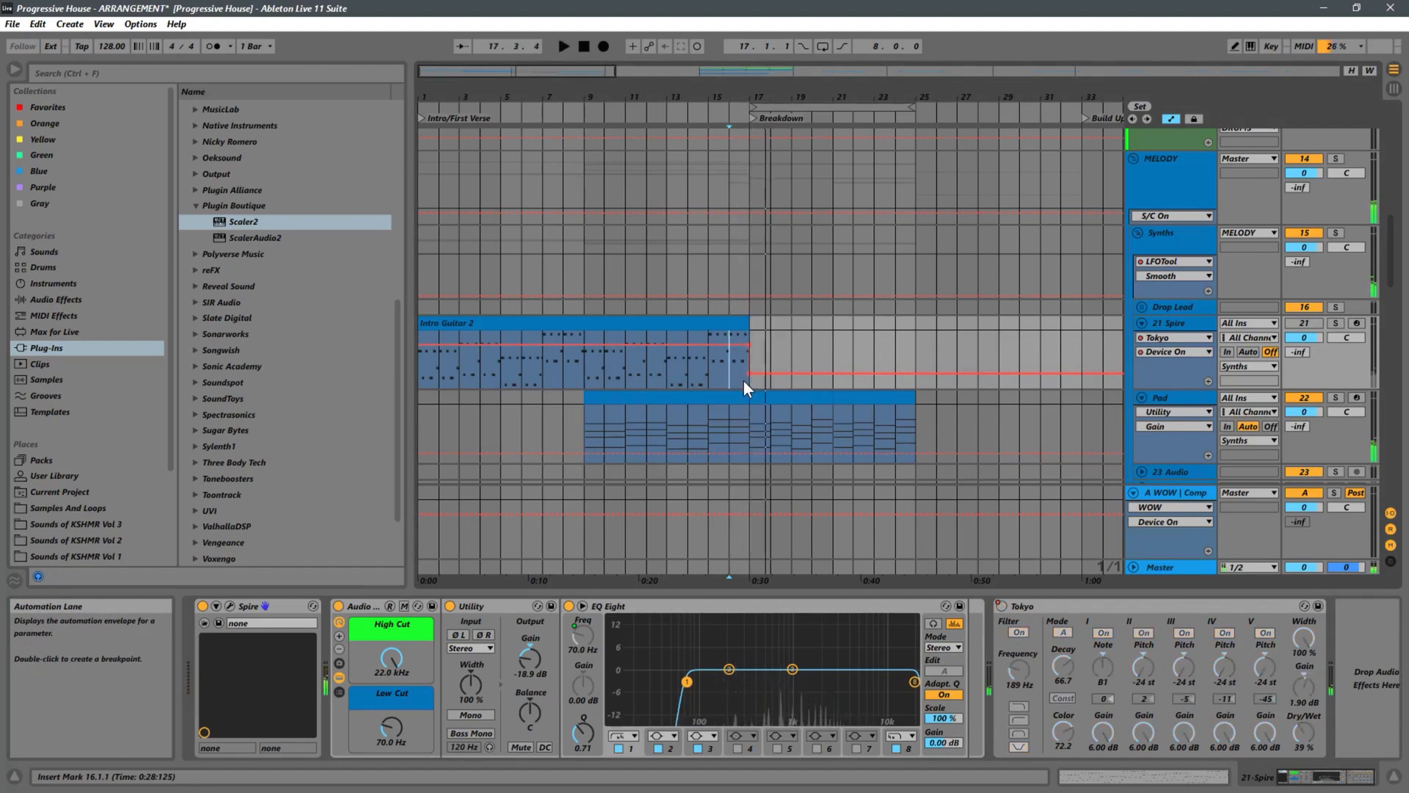
key("ctrl+z")
key("ctrl+z")
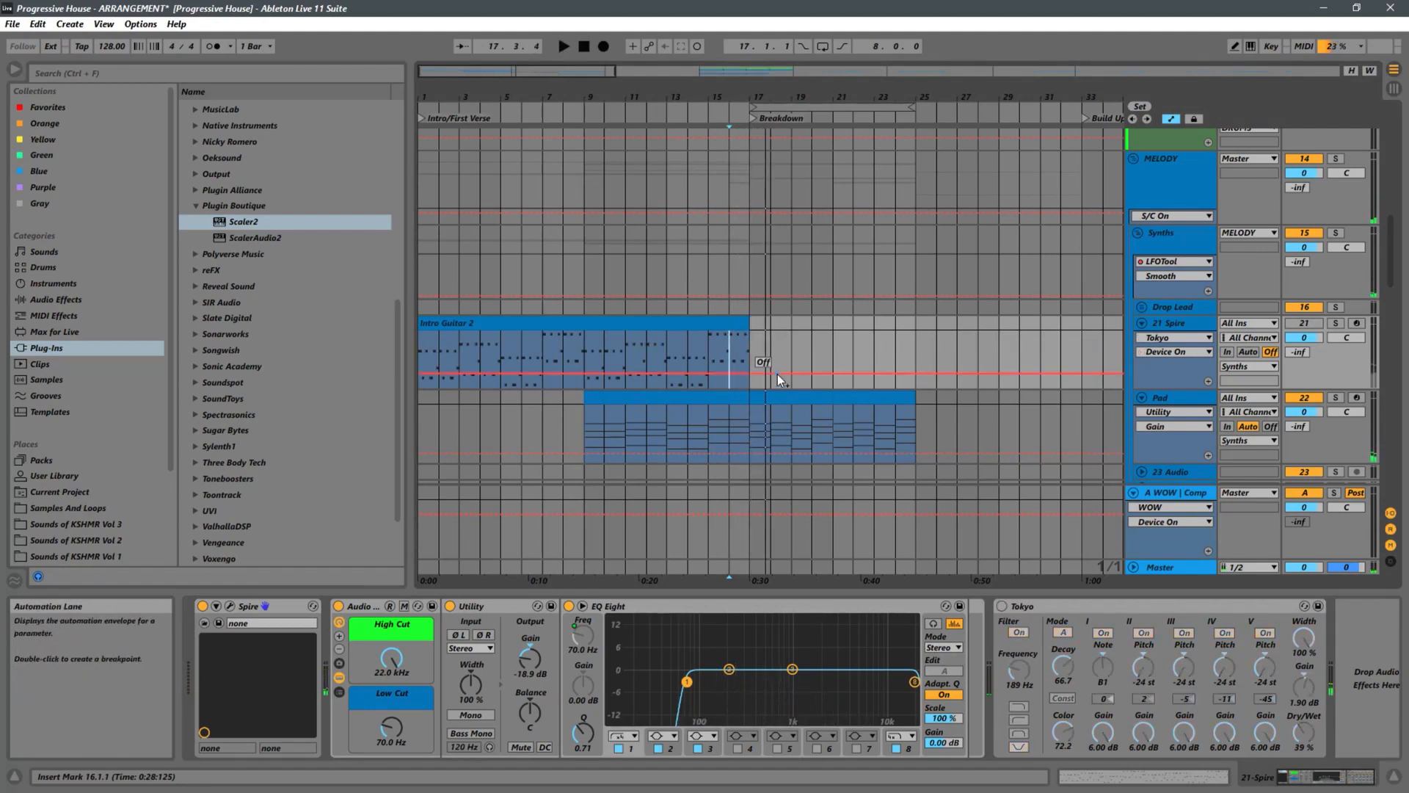
Re-enable Tokyo and automate its Dry/Wet on the 21 Spire track from 39% at bar 16 down to 0% at bar 17.
left_click(1299, 734)
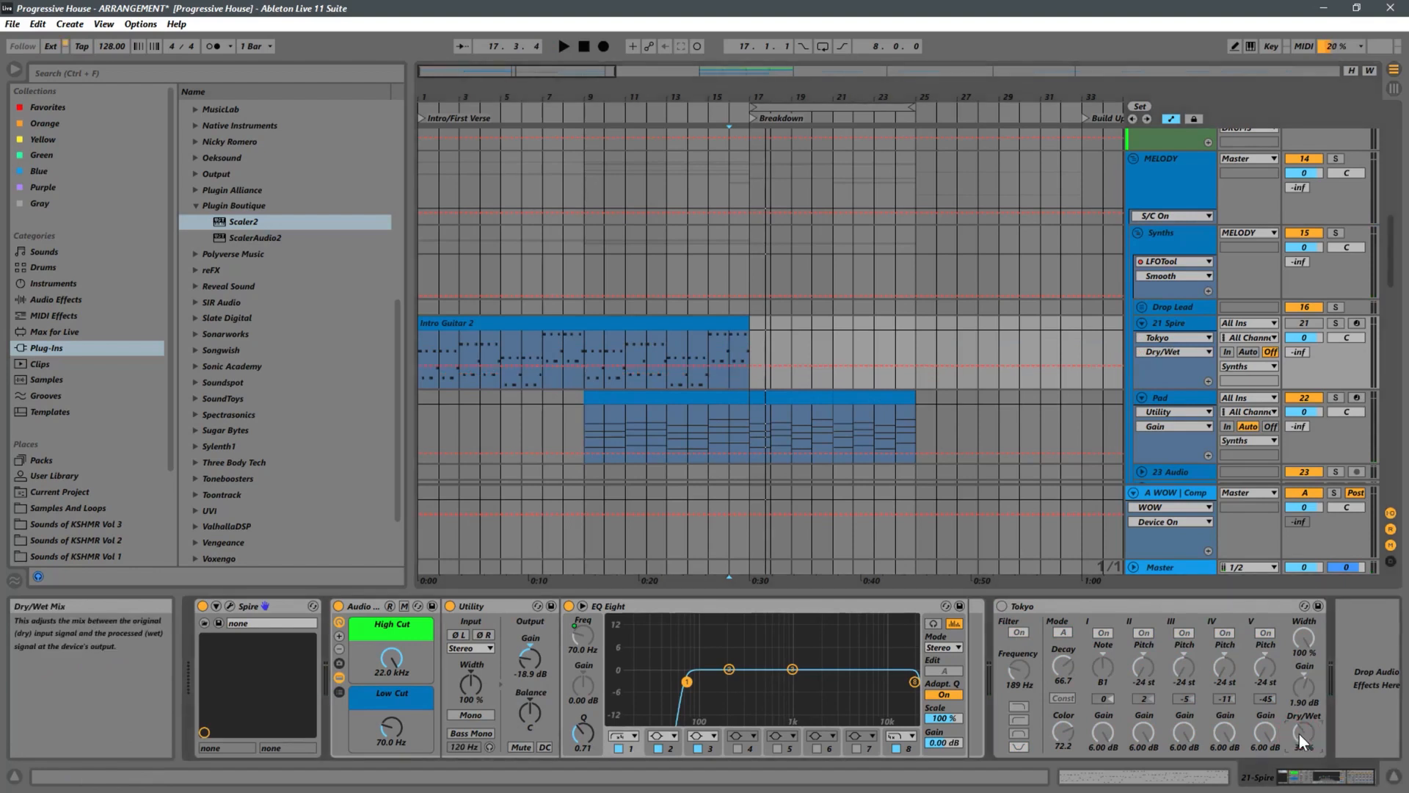
left_click(1002, 606)
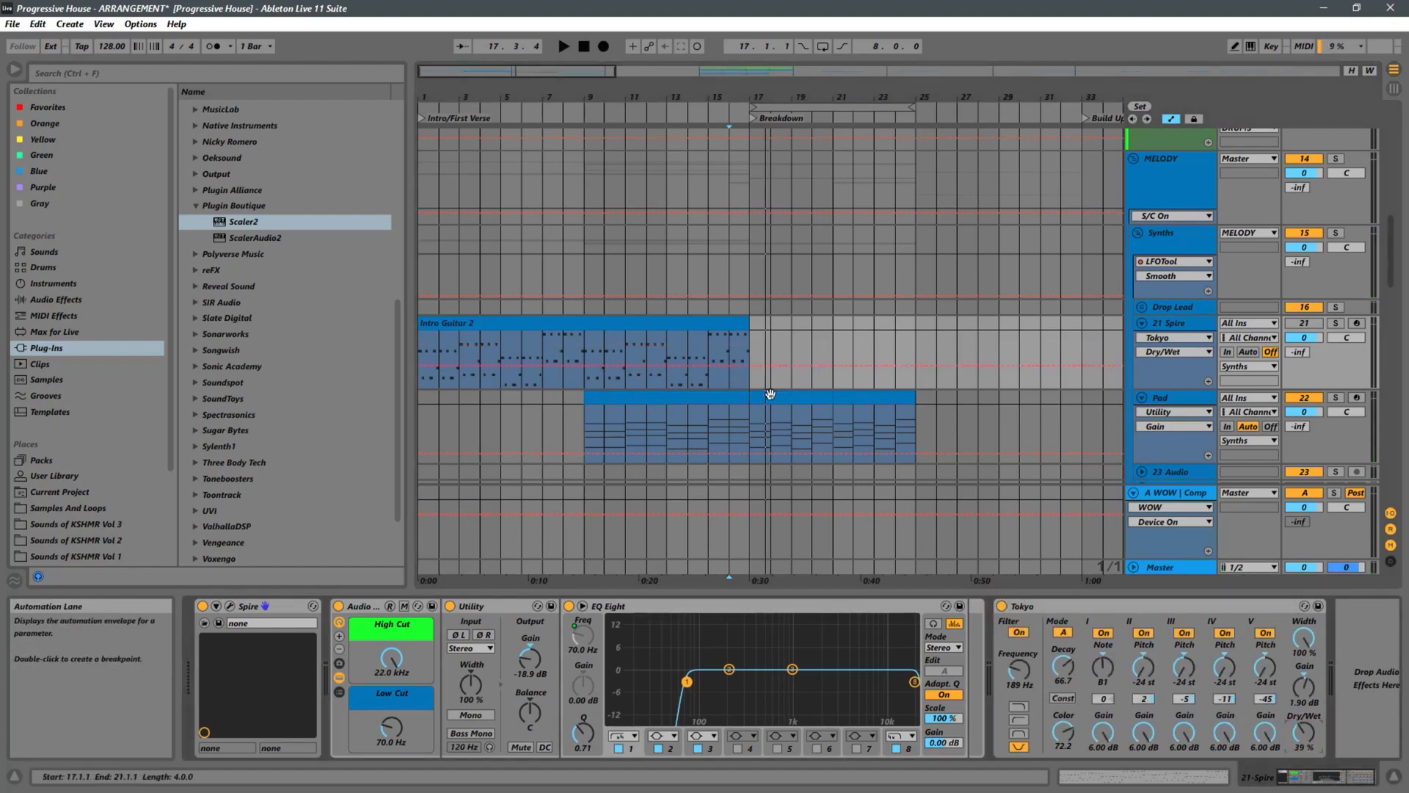
left_click(736, 367)
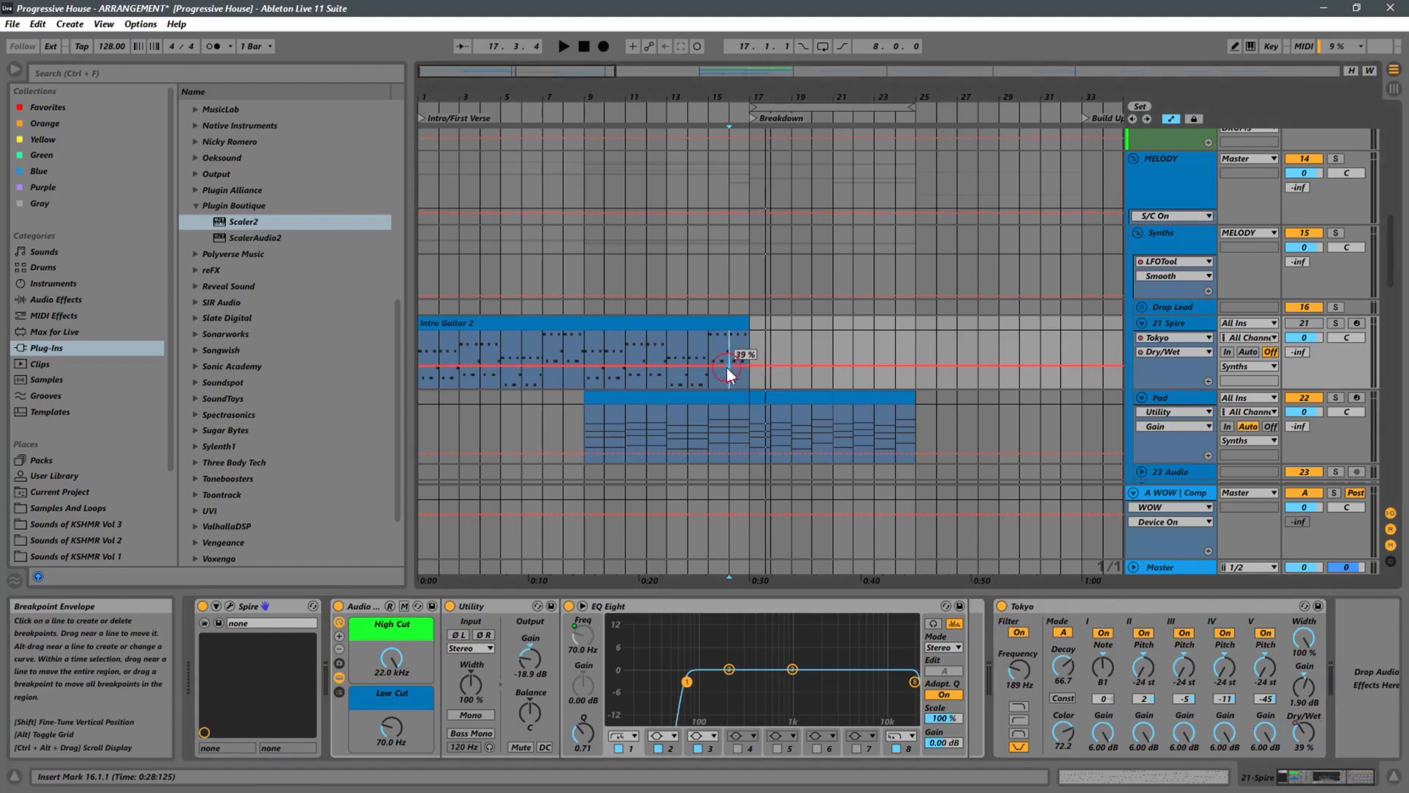
left_click_drag(750, 368, 747, 398)
Play the transition from bars 16 and 15 to check the Dry/Wet fade, and review the instrument tracks below.
key("space")
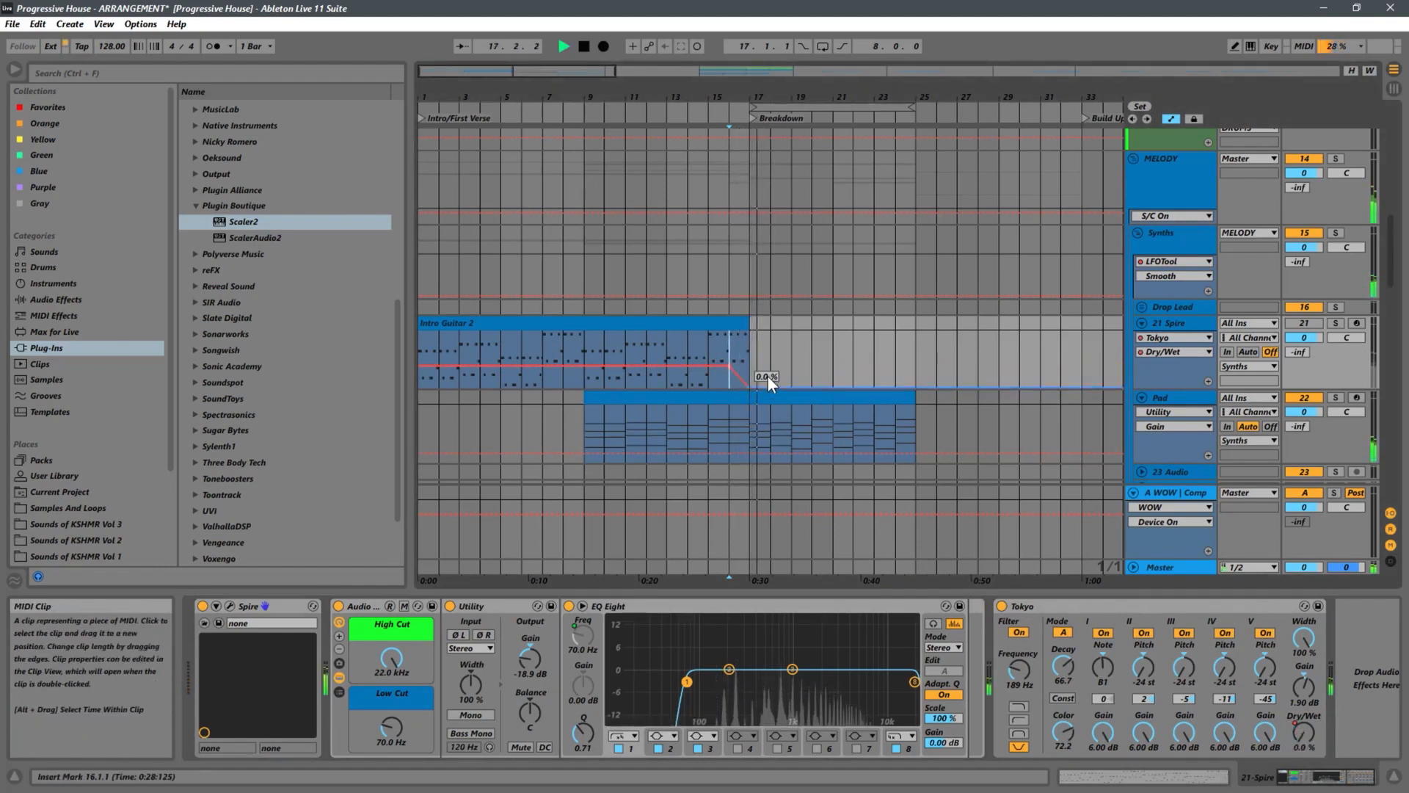
left_click(703, 338)
scroll(771, 331, "down", 3)
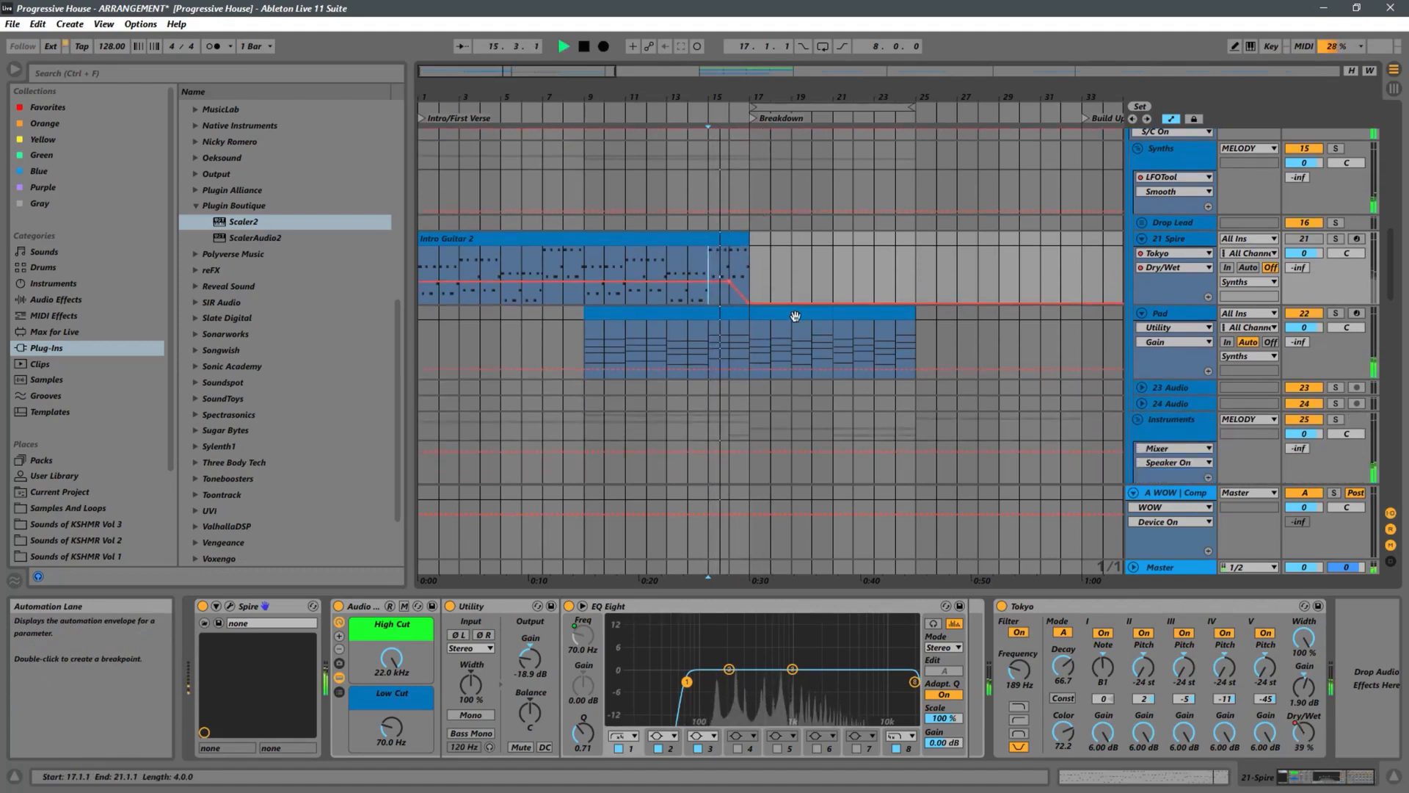
scroll(795, 315, "down", 10)
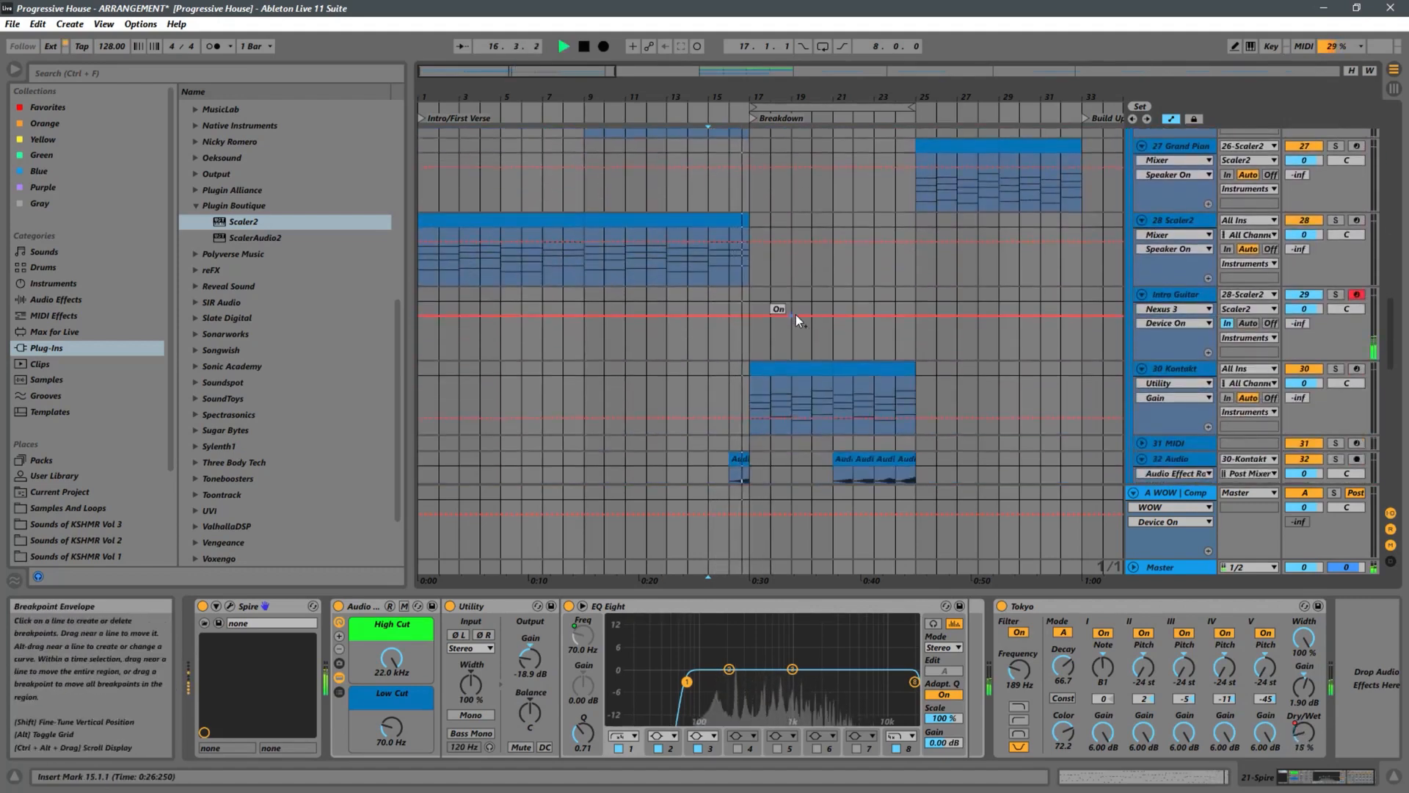
scroll(796, 314, "down", 3)
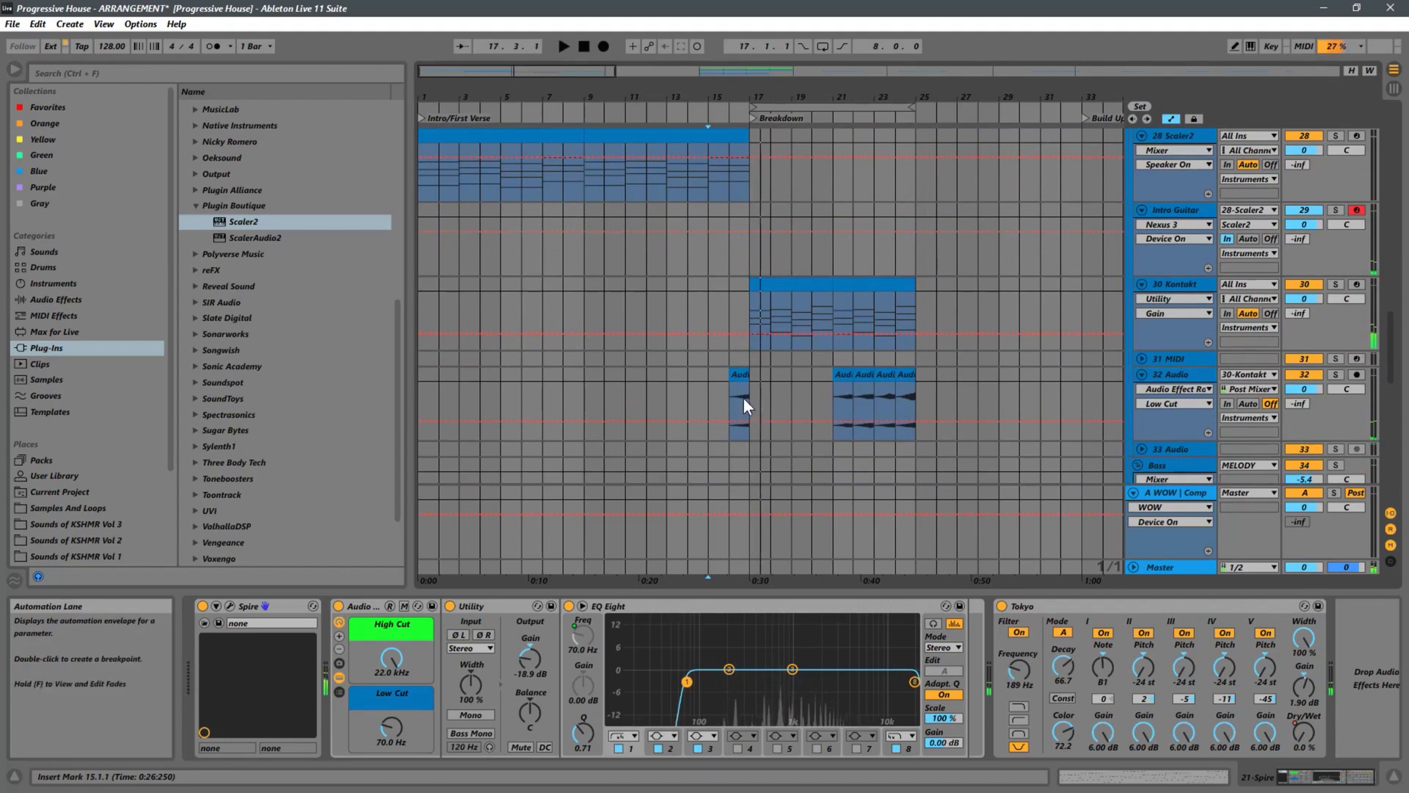
Solo the 32 Audio track, play its clip from bar 16, and zoom in on the transition at bar 17.
left_click(743, 397)
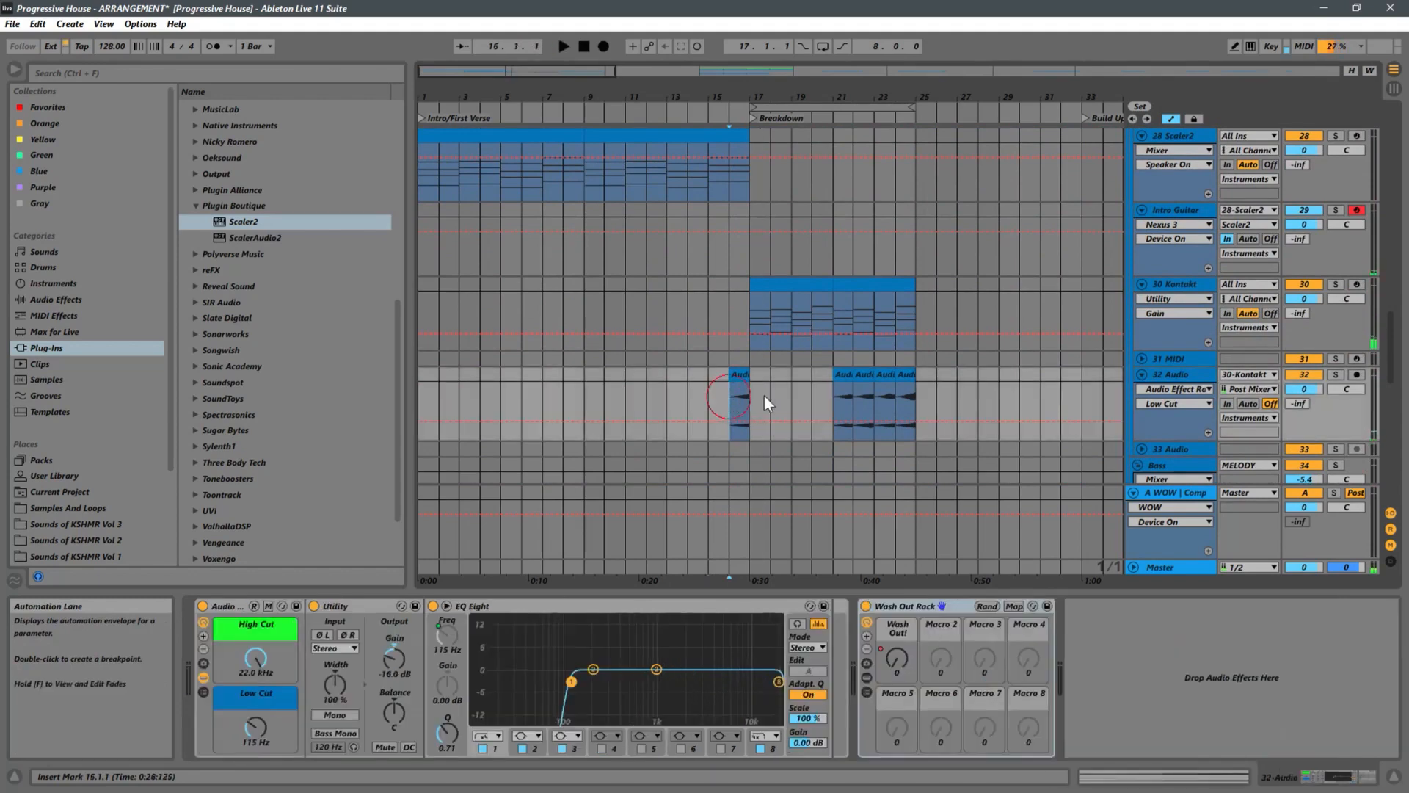
left_click(1334, 374)
key("space")
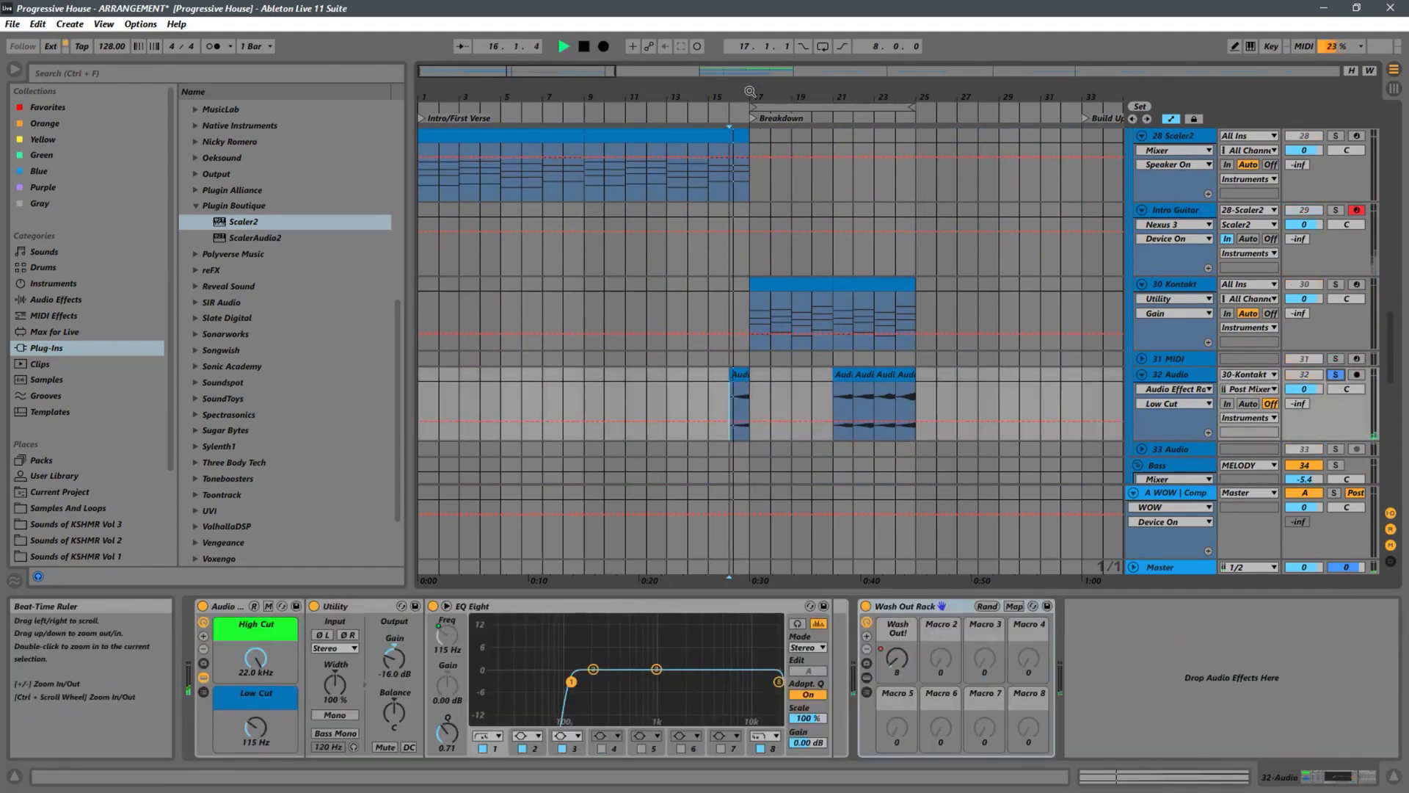
left_click_drag(750, 92, 750, 192)
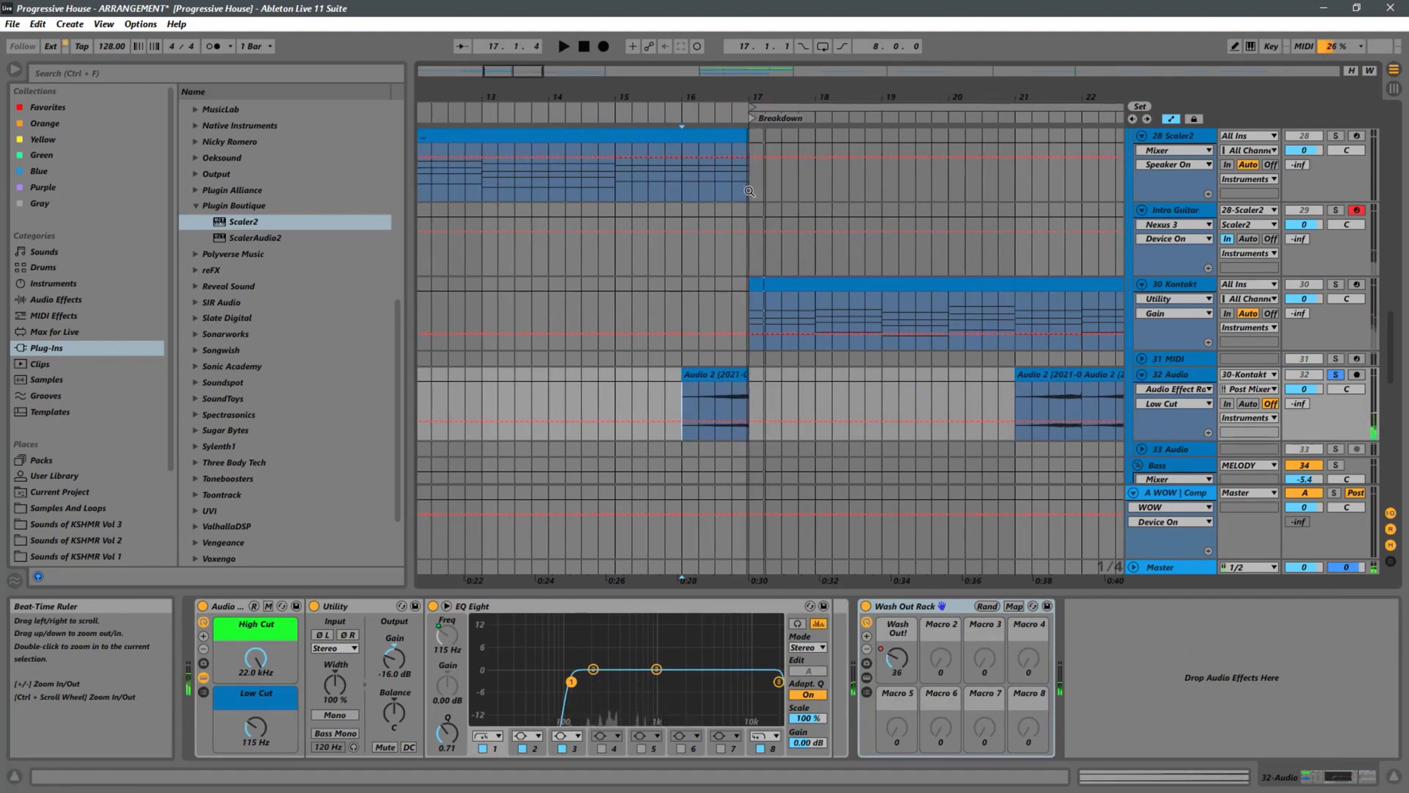
Turn off the solo on 32 Audio and play the full arrangement from 16.4.1 into the Breakdown.
left_click_drag(749, 92, 751, 189)
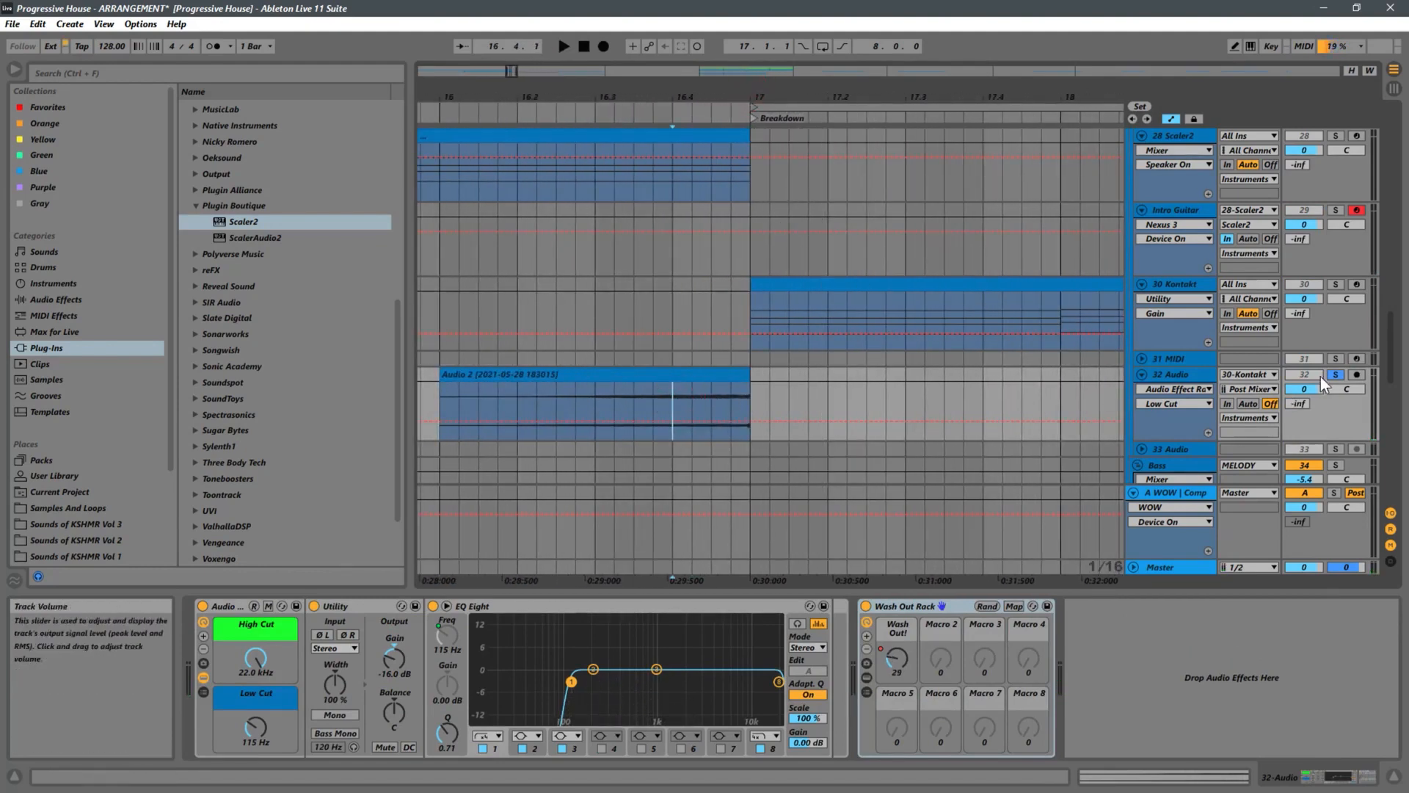
key("space")
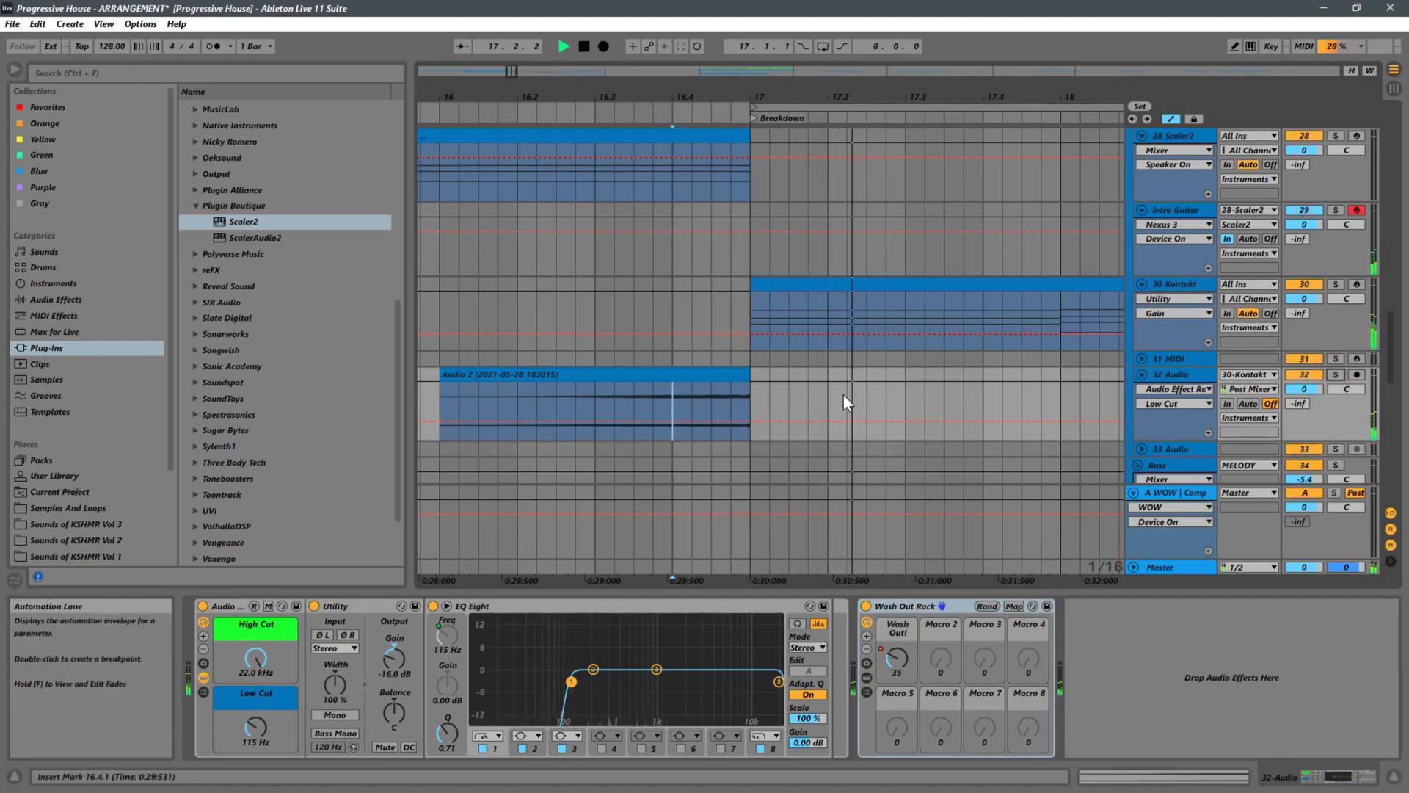
key("space")
Look through the bass, instrument, drum and synth tracks around bar 17 during playback to find what muddies the transition.
scroll(742, 342, "down", 4)
scroll(761, 351, "down", 5)
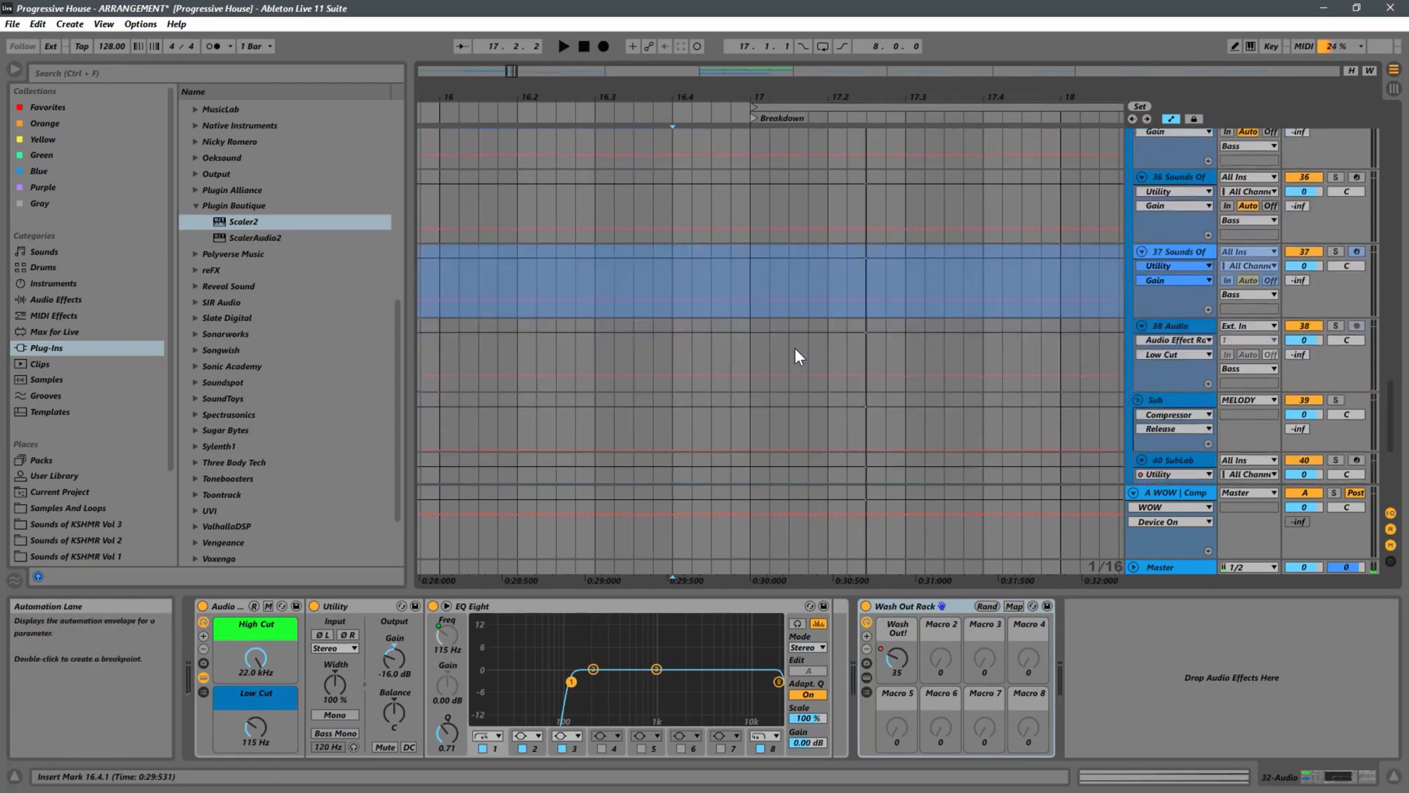
scroll(833, 345, "up", 8)
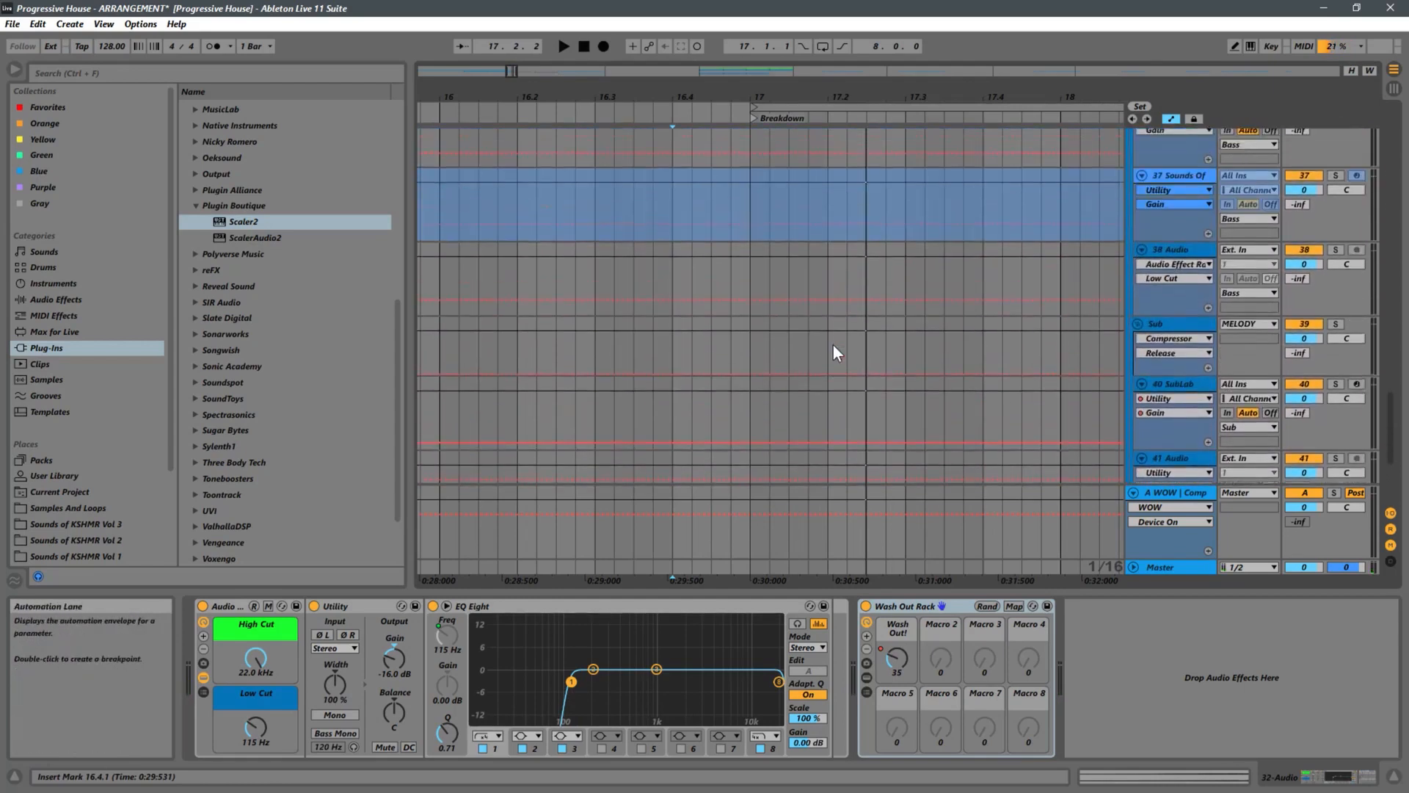
scroll(792, 279, "up", 10)
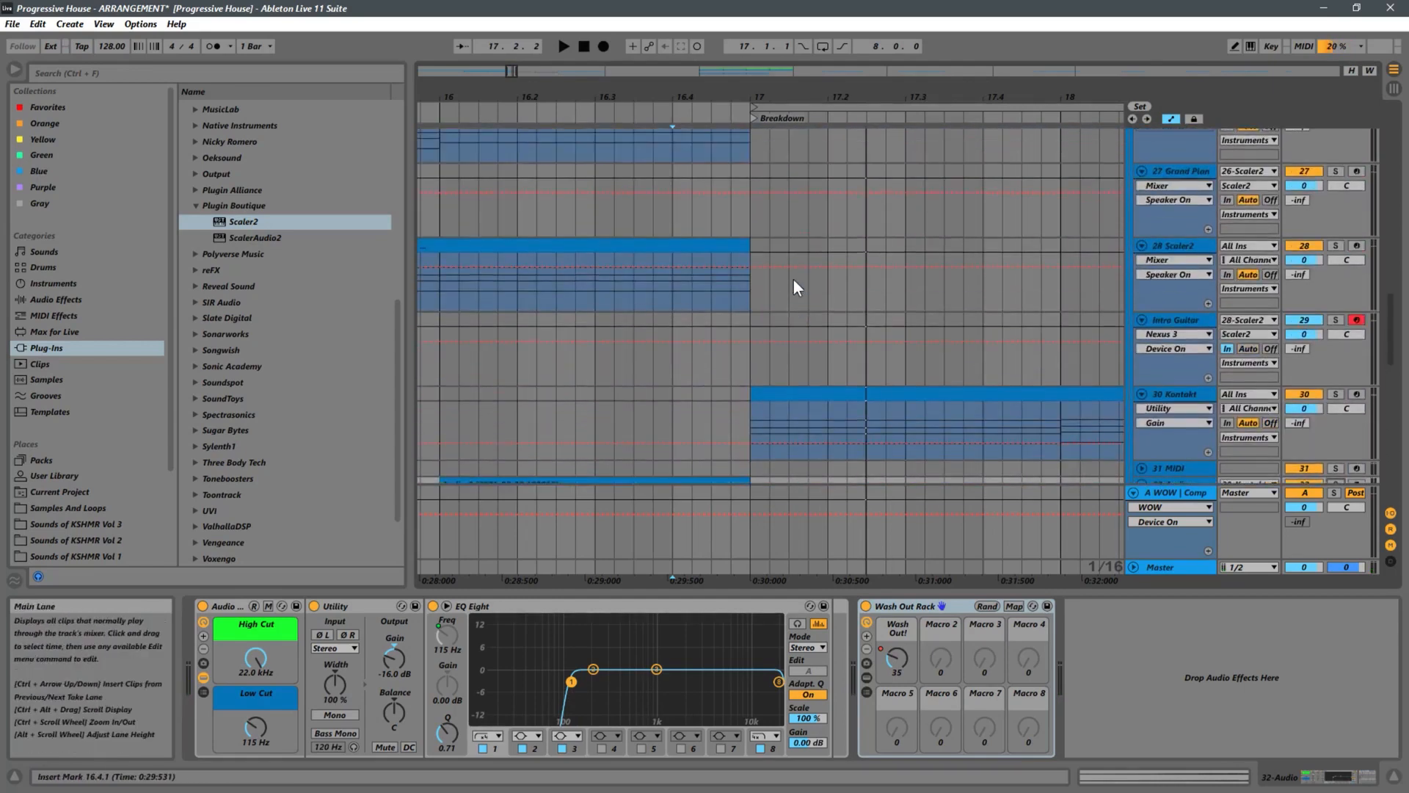
key("space")
scroll(794, 282, "up", 10)
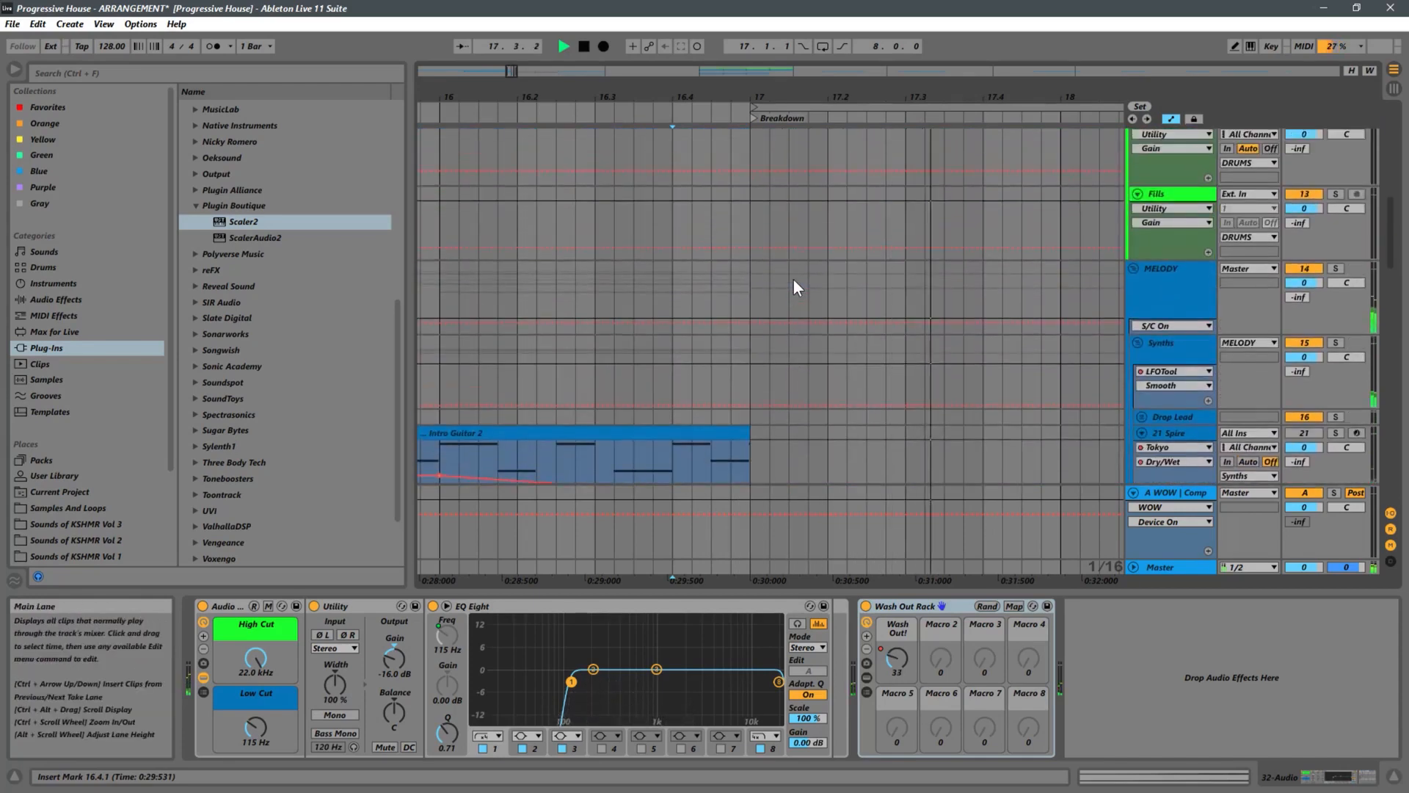
scroll(792, 279, "down", 5)
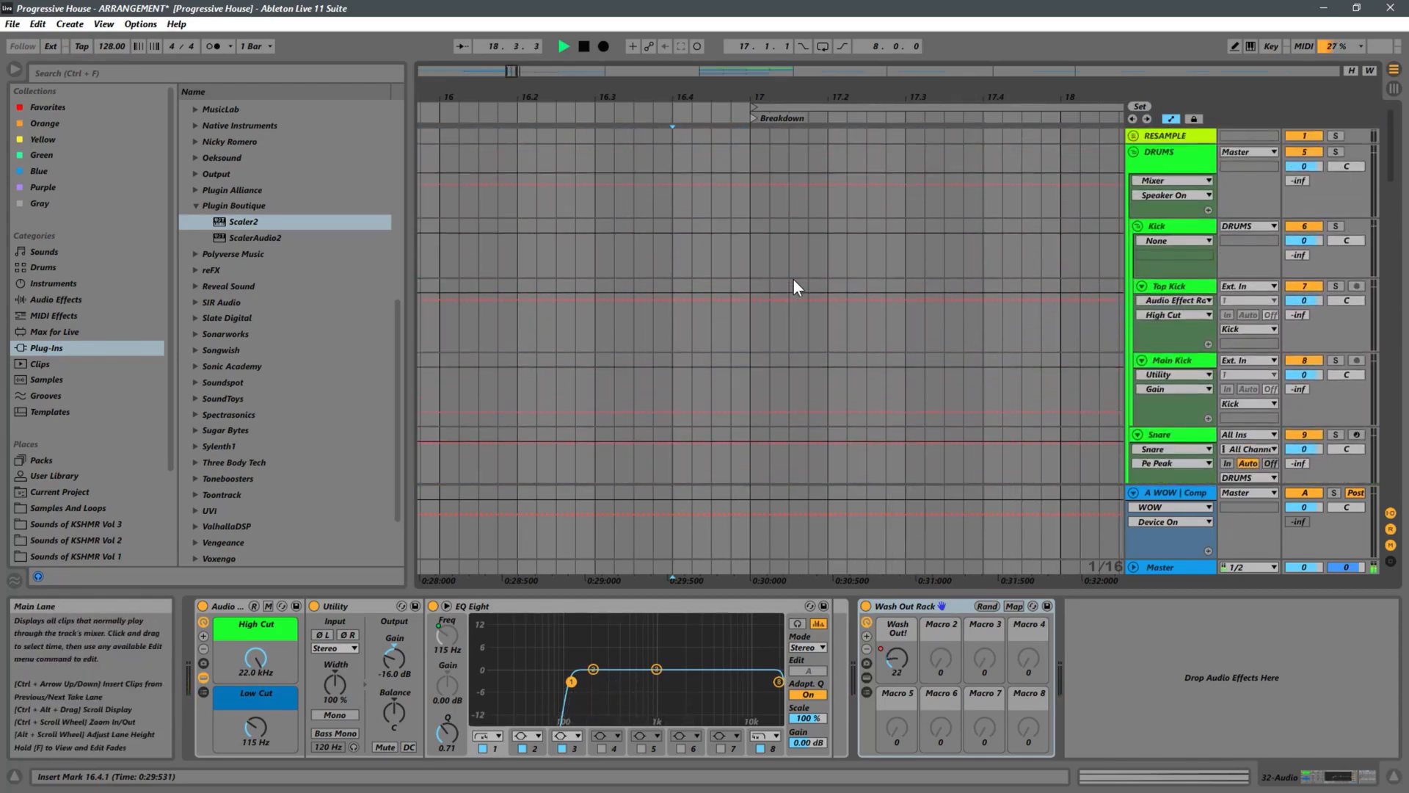
scroll(792, 279, "down", 8)
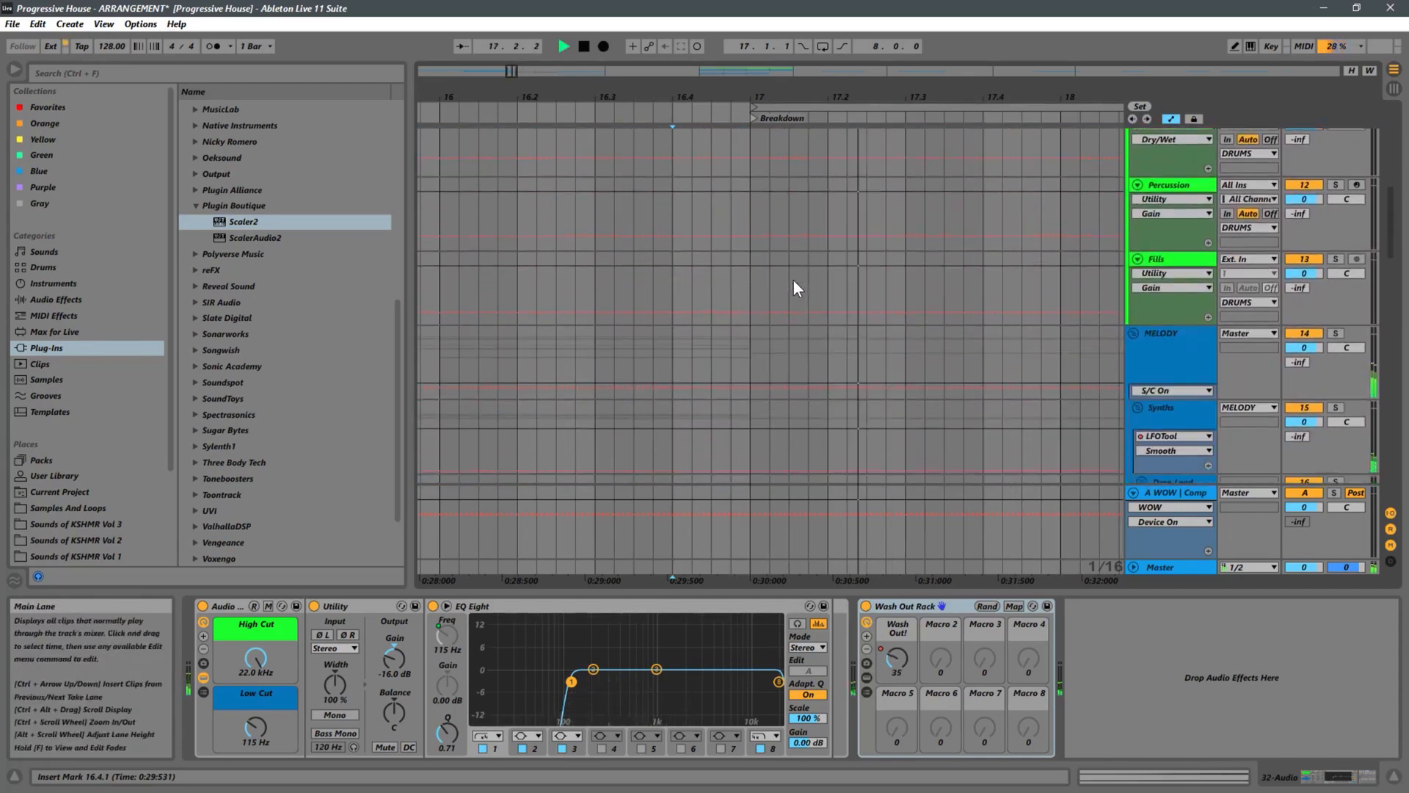
key("space")
Examine the last notes of the Intro Guitar 2 clip on 21 Spire and play from 16.4.4 and 16.3.1.
double_click(734, 243)
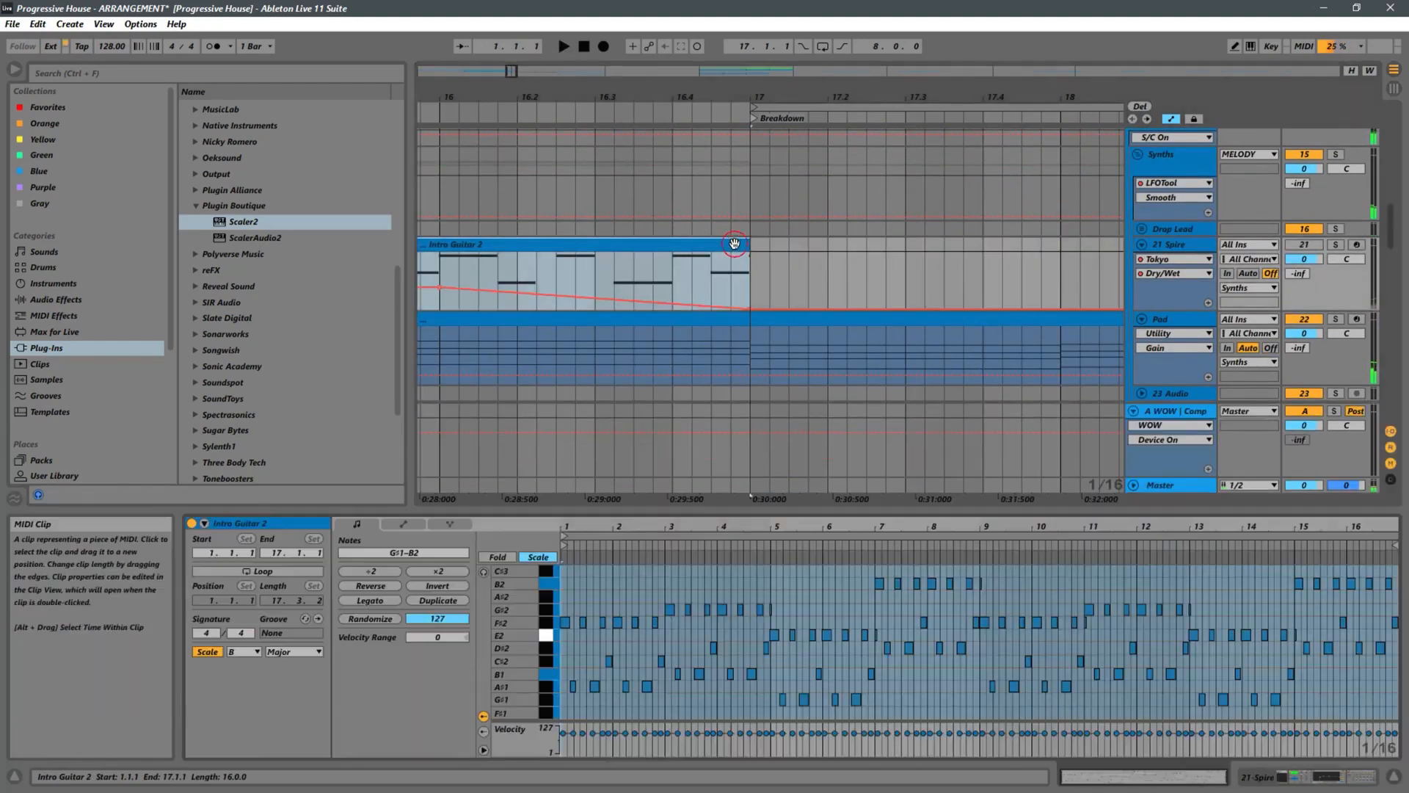
left_click_drag(1378, 526, 1068, 675)
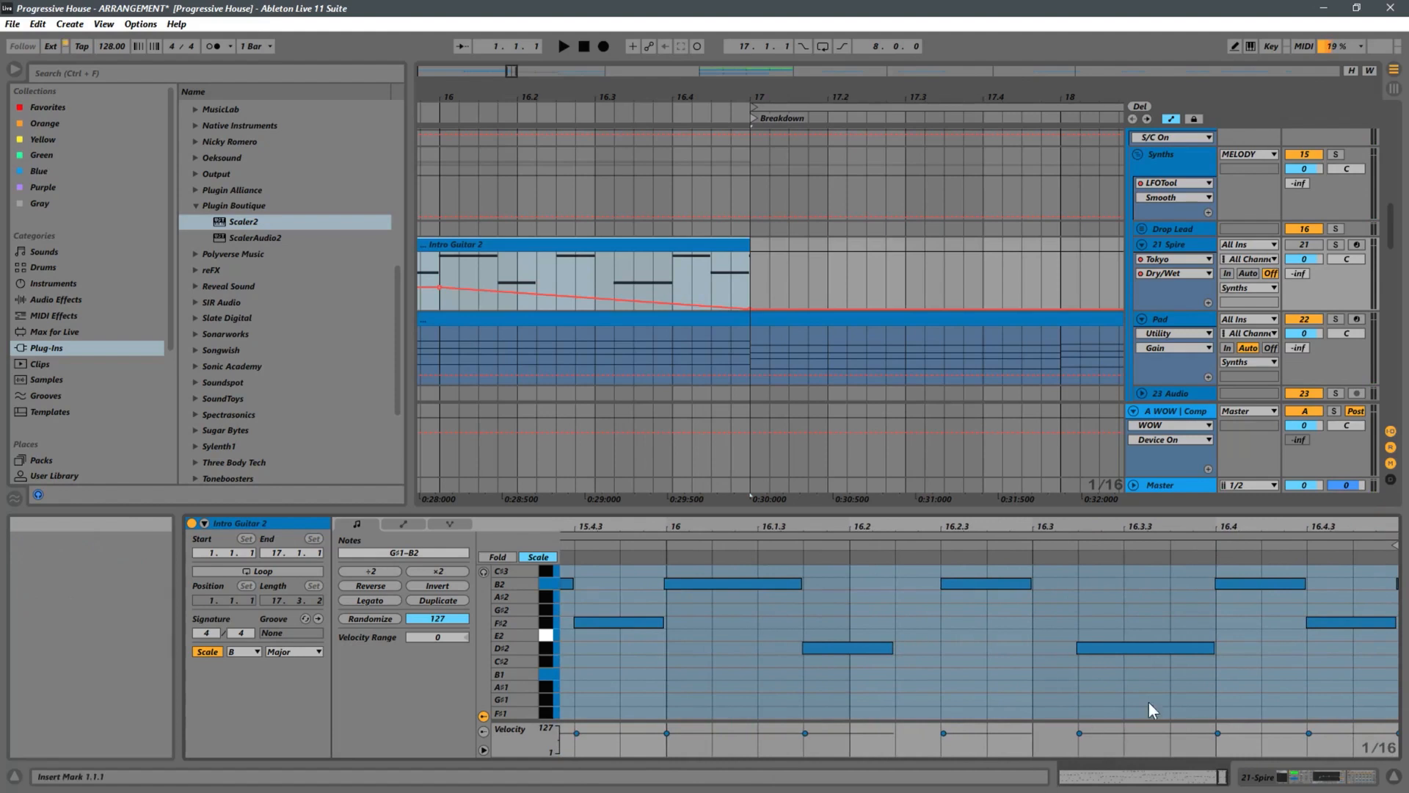
left_click(1354, 587)
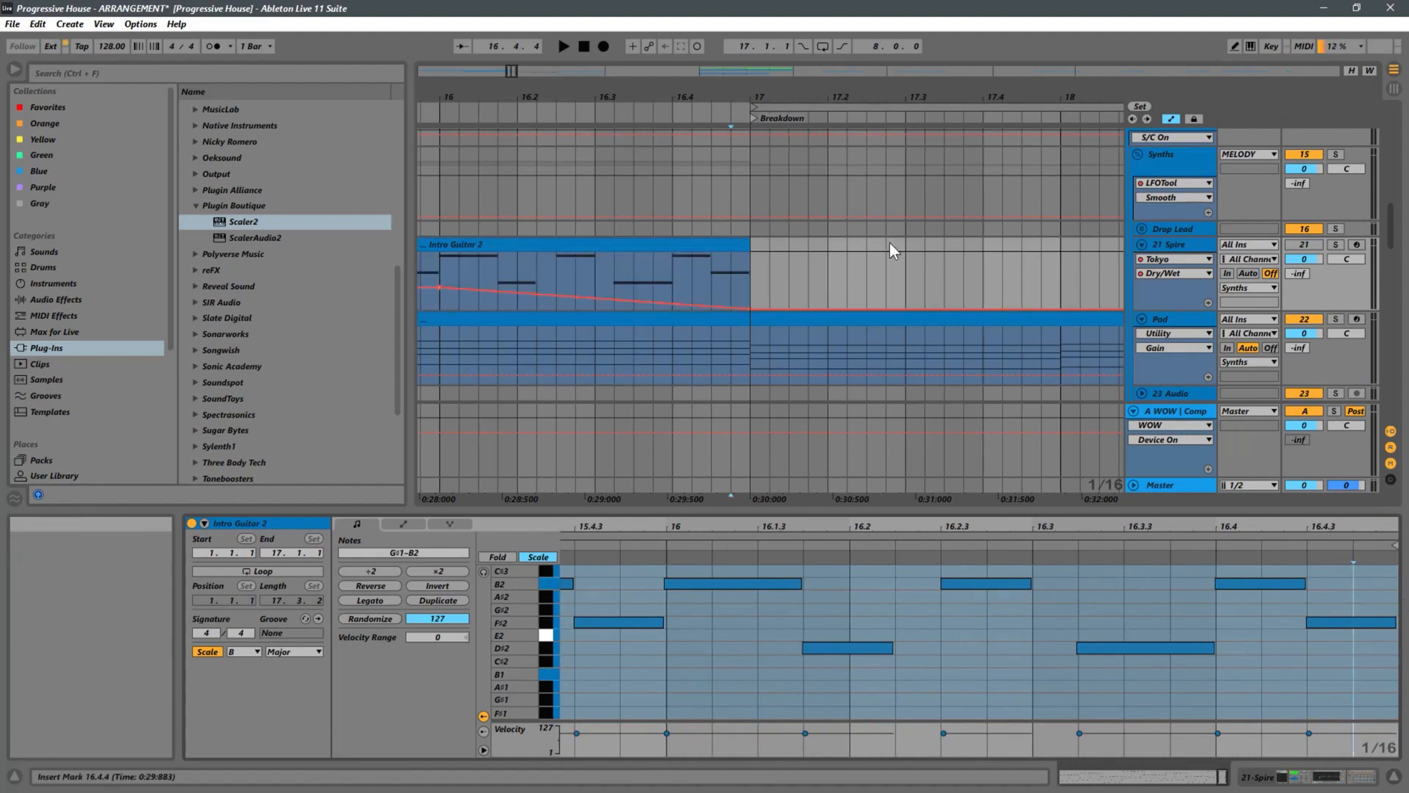
key("space")
left_click(601, 273)
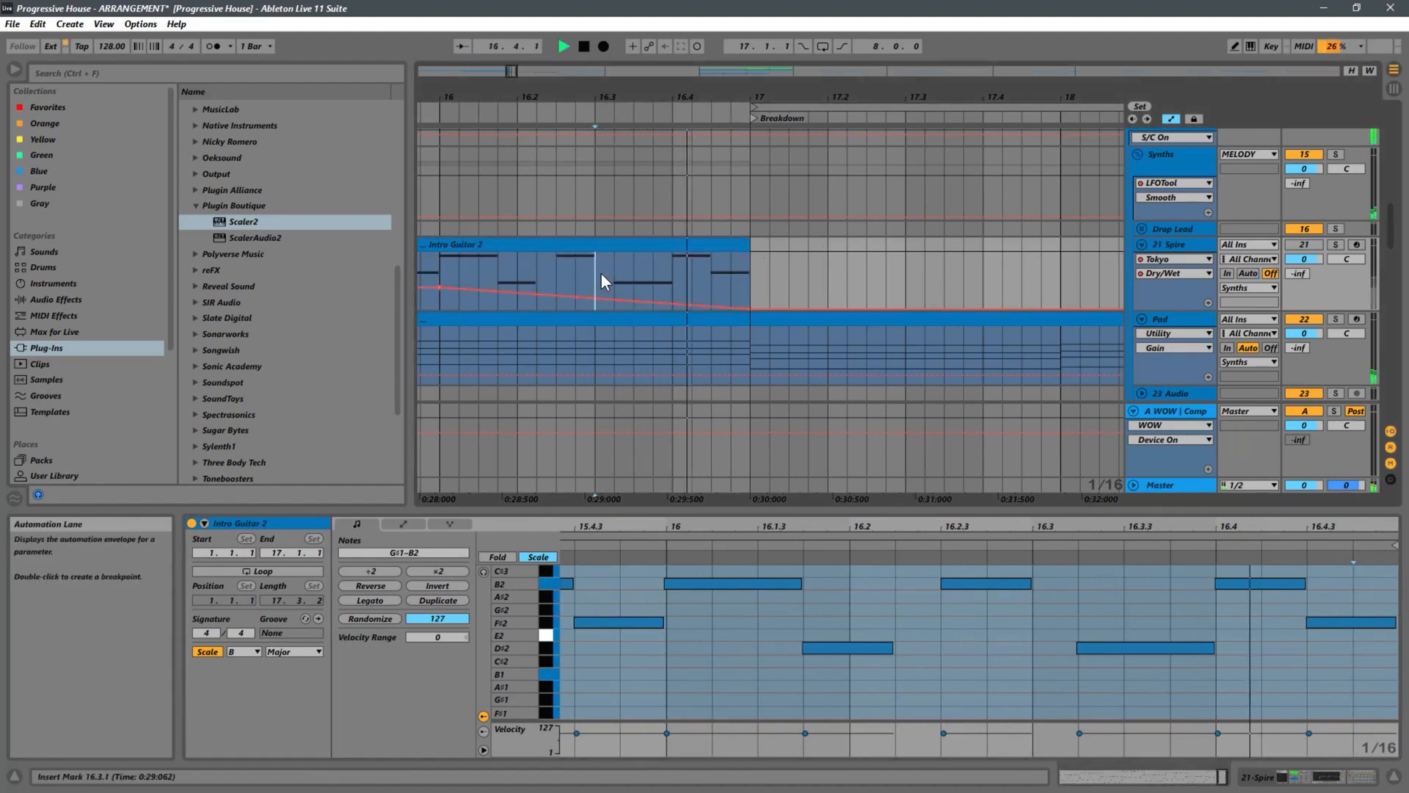
key("space")
Try a short fade-out at the end of the Audio 2 clip on 32 Audio and play into bar 17.
scroll(773, 309, "down", 3)
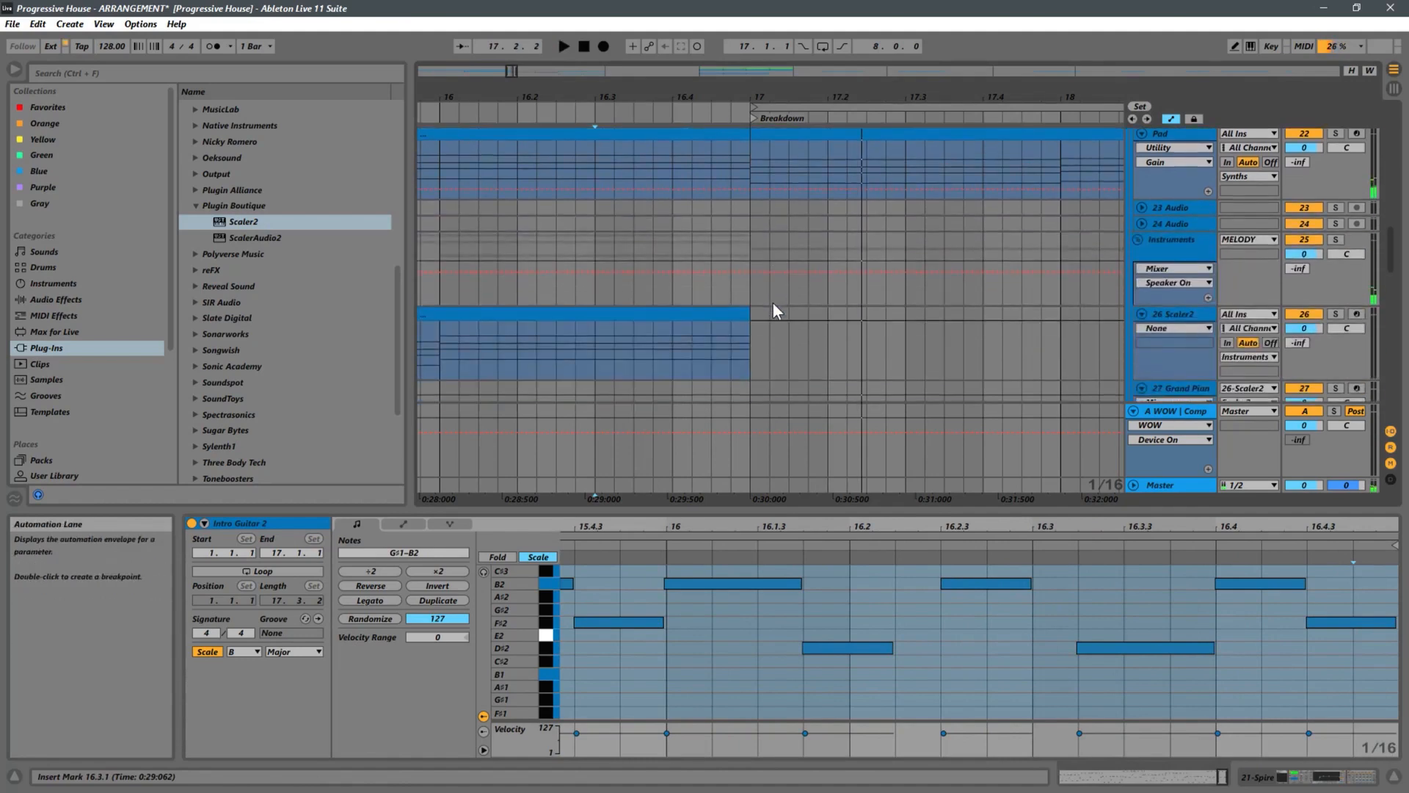
scroll(773, 302, "down", 5)
key("space")
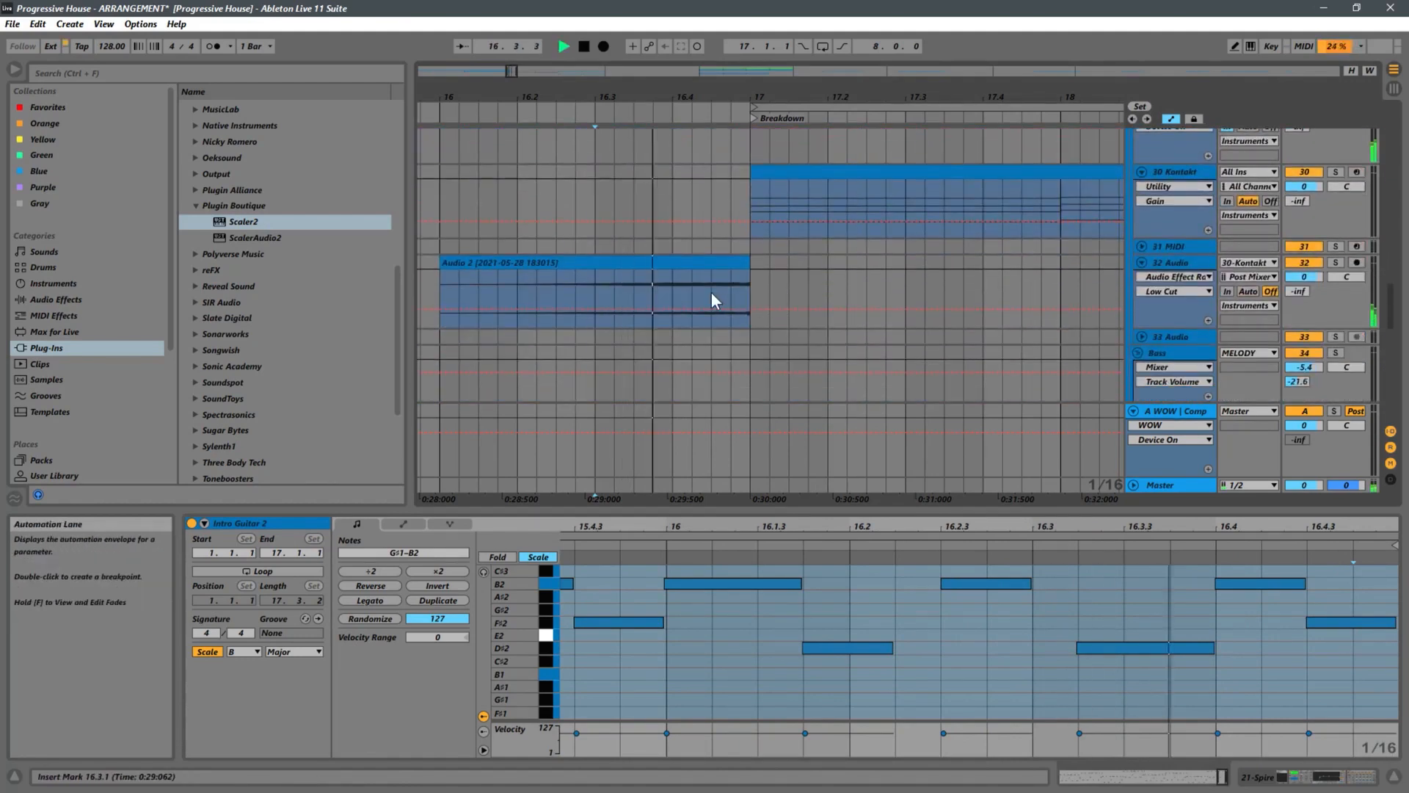
left_click(711, 292)
key("space")
left_click(1171, 119)
left_click(695, 294)
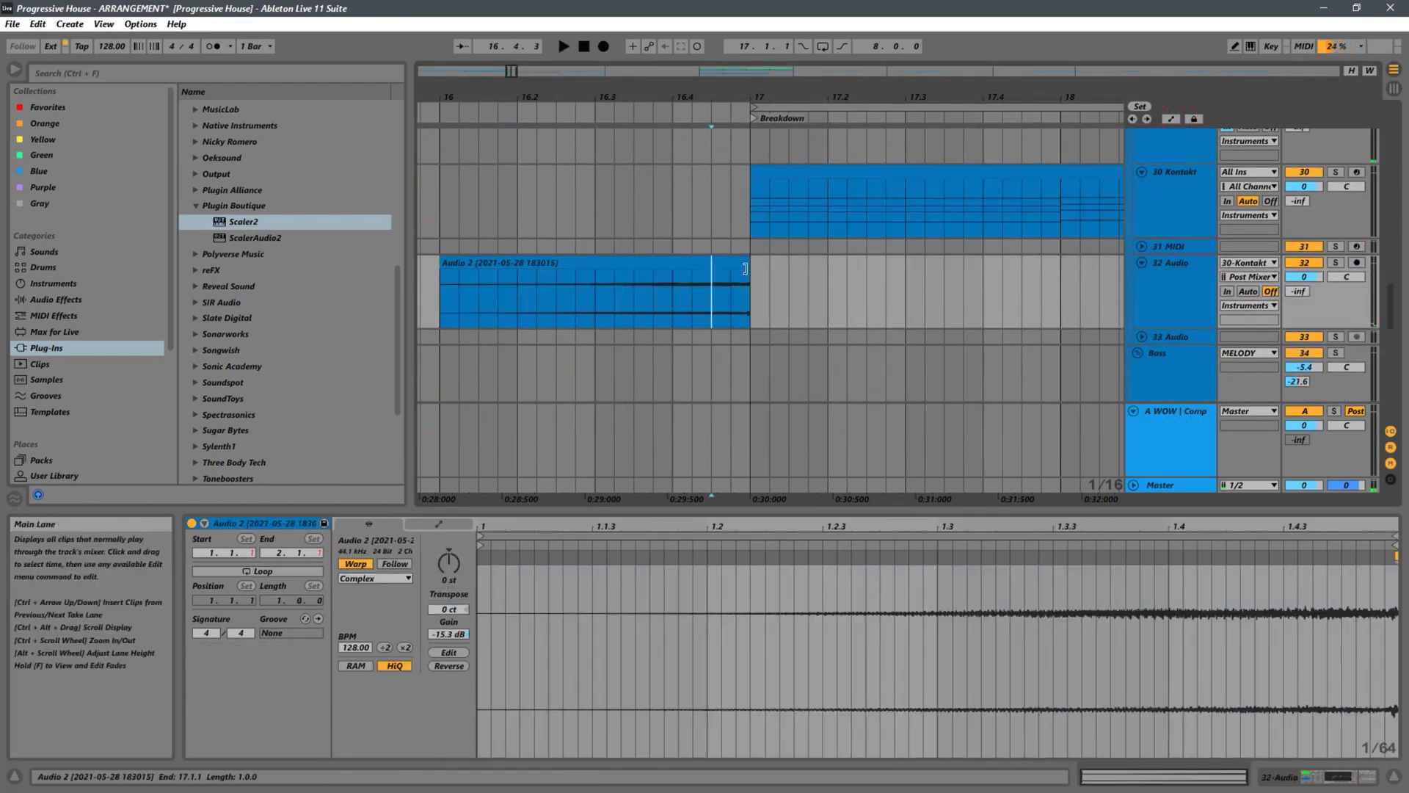
key("space")
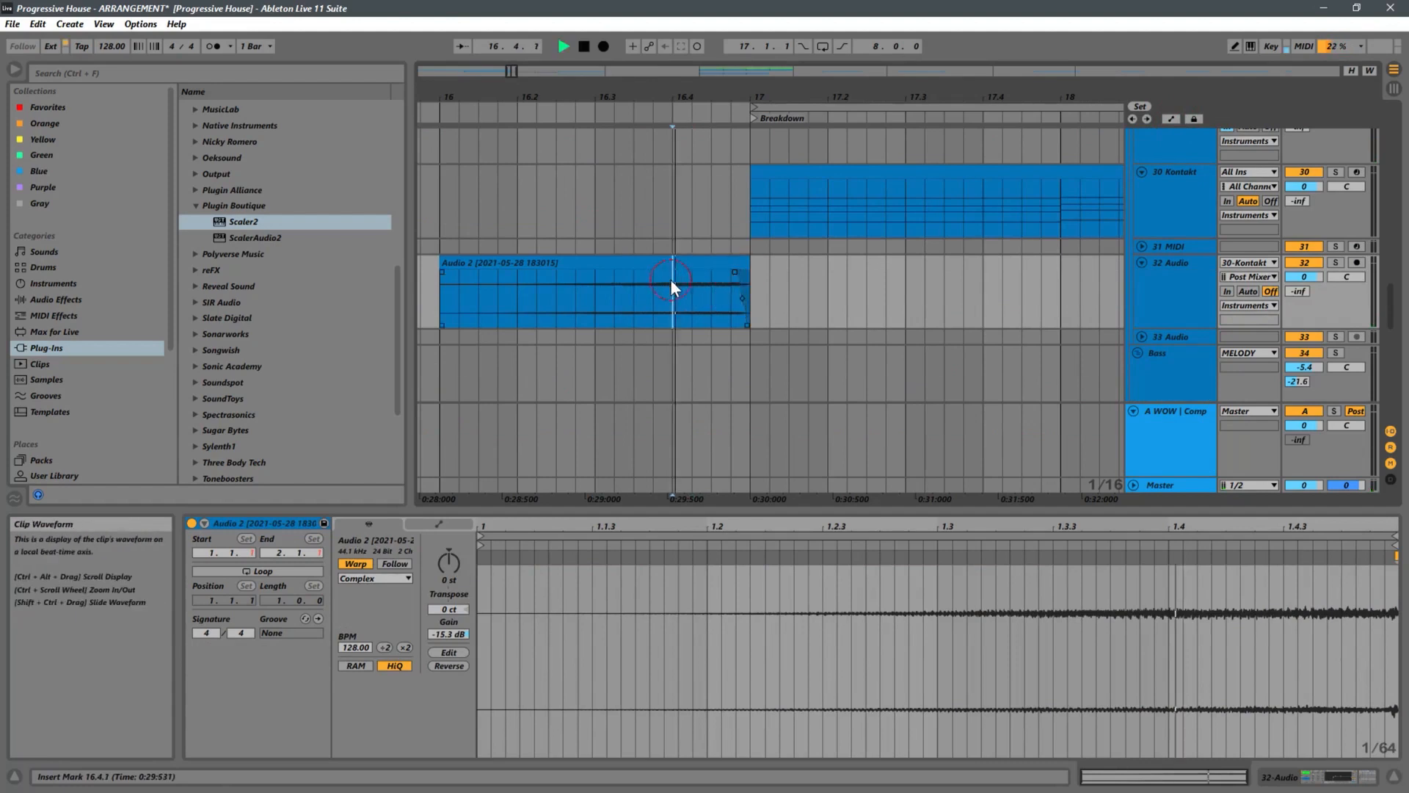
left_click(653, 292)
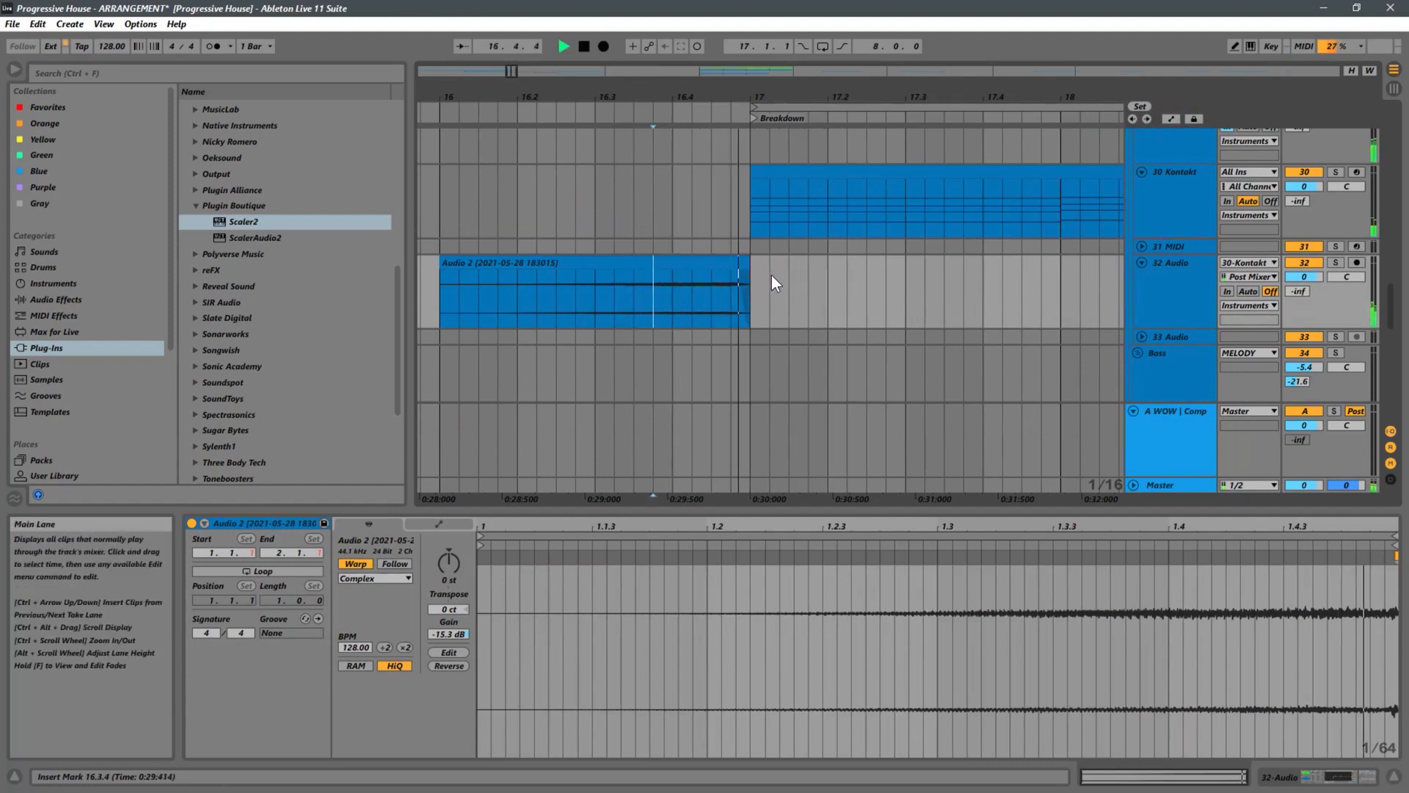
key("space")
Solo the 30 Kontakt track and play its clip from the start of the Breakdown at bar 17.
left_click(1333, 171)
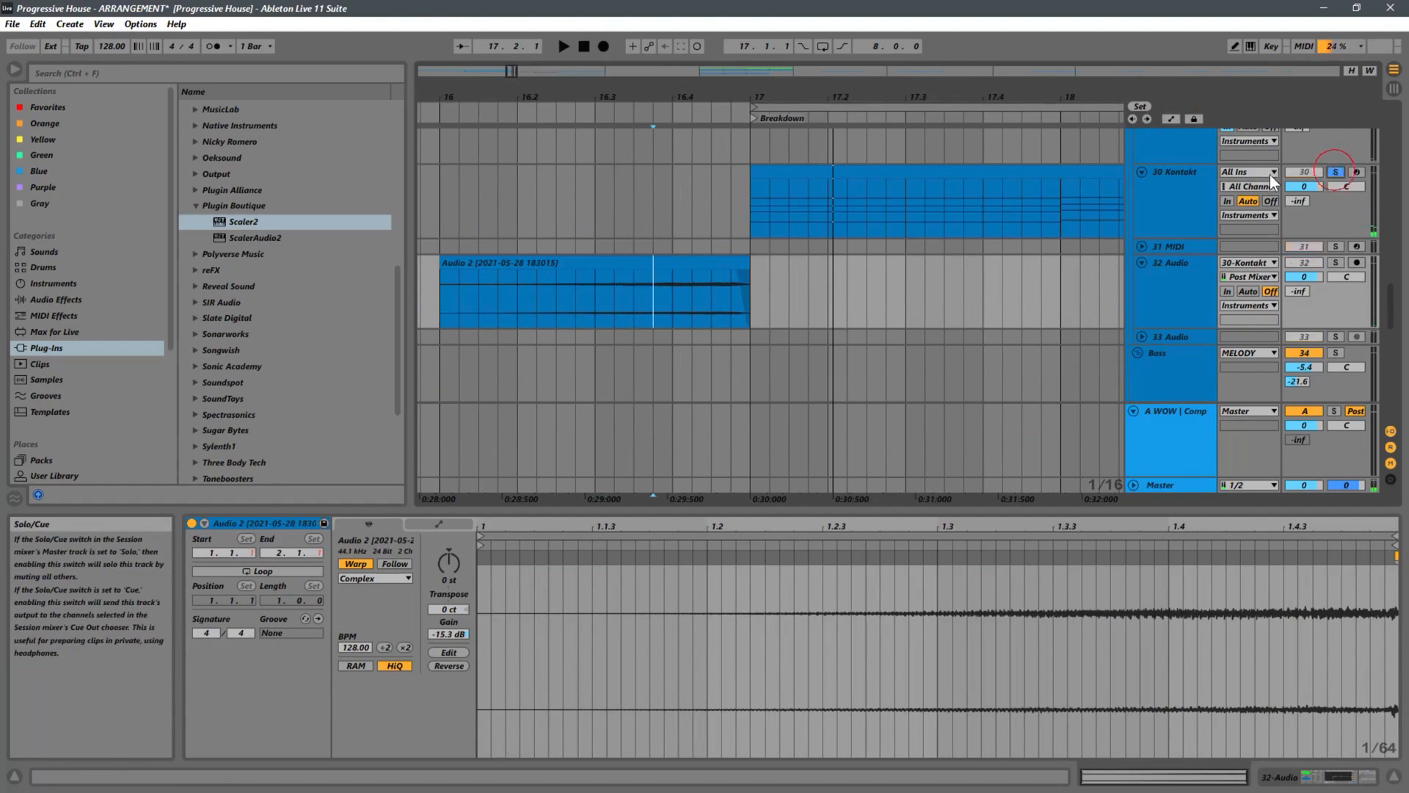
left_click(737, 212)
left_click(743, 212)
key("space")
key("space")
key("space")
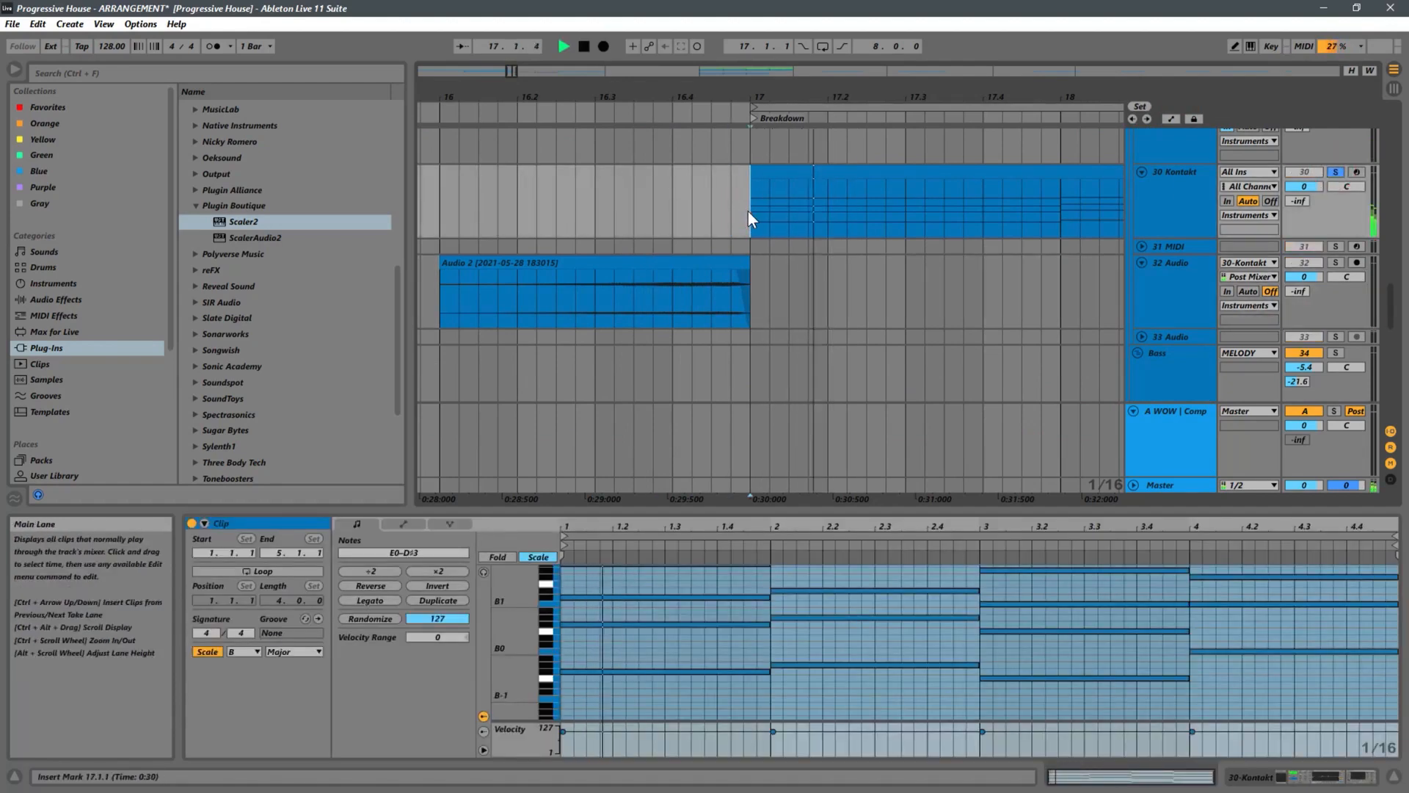
key("space")
Try lowering the Auto Filter Frequency automation on 30 Kontakt at bar 17, and undo the change.
left_click(1158, 183)
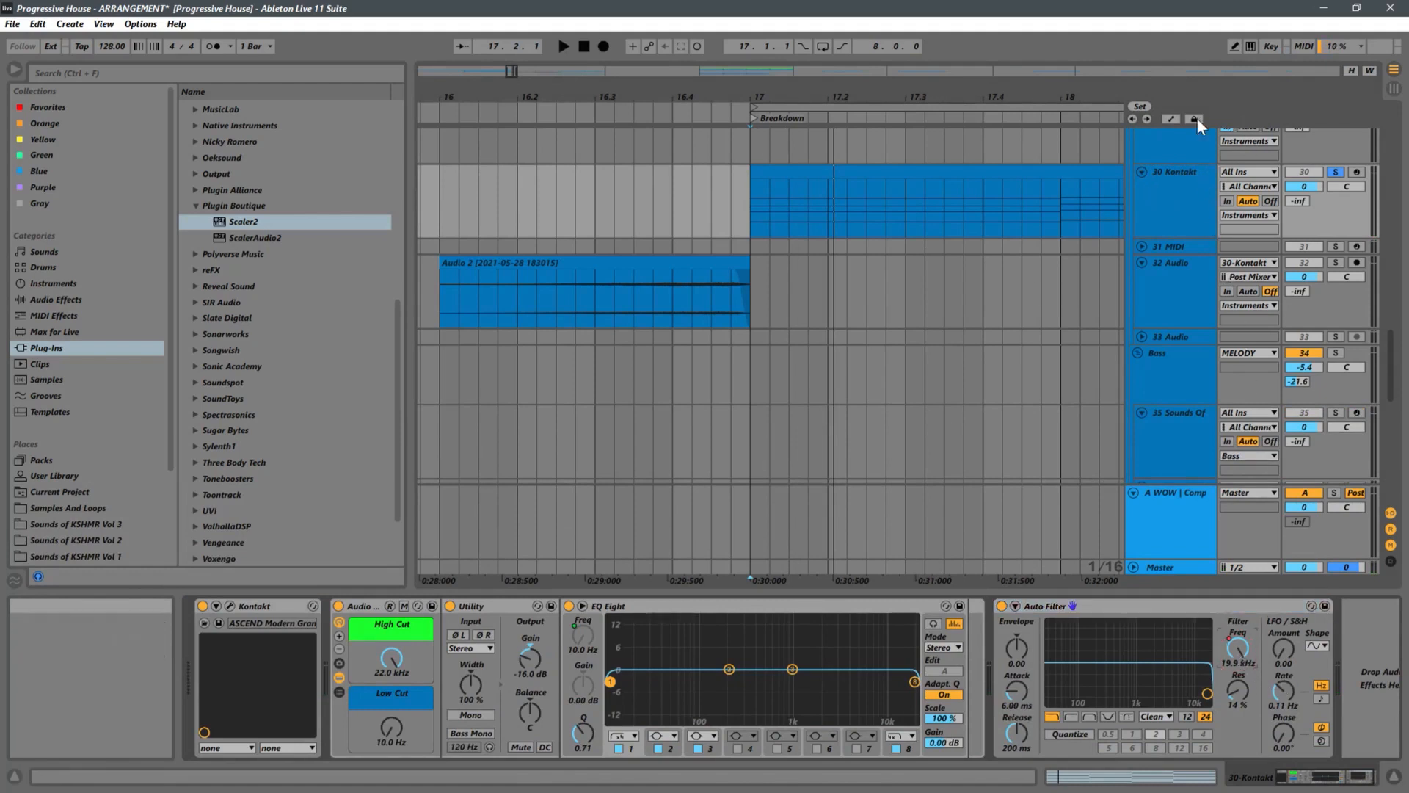
left_click(1172, 118)
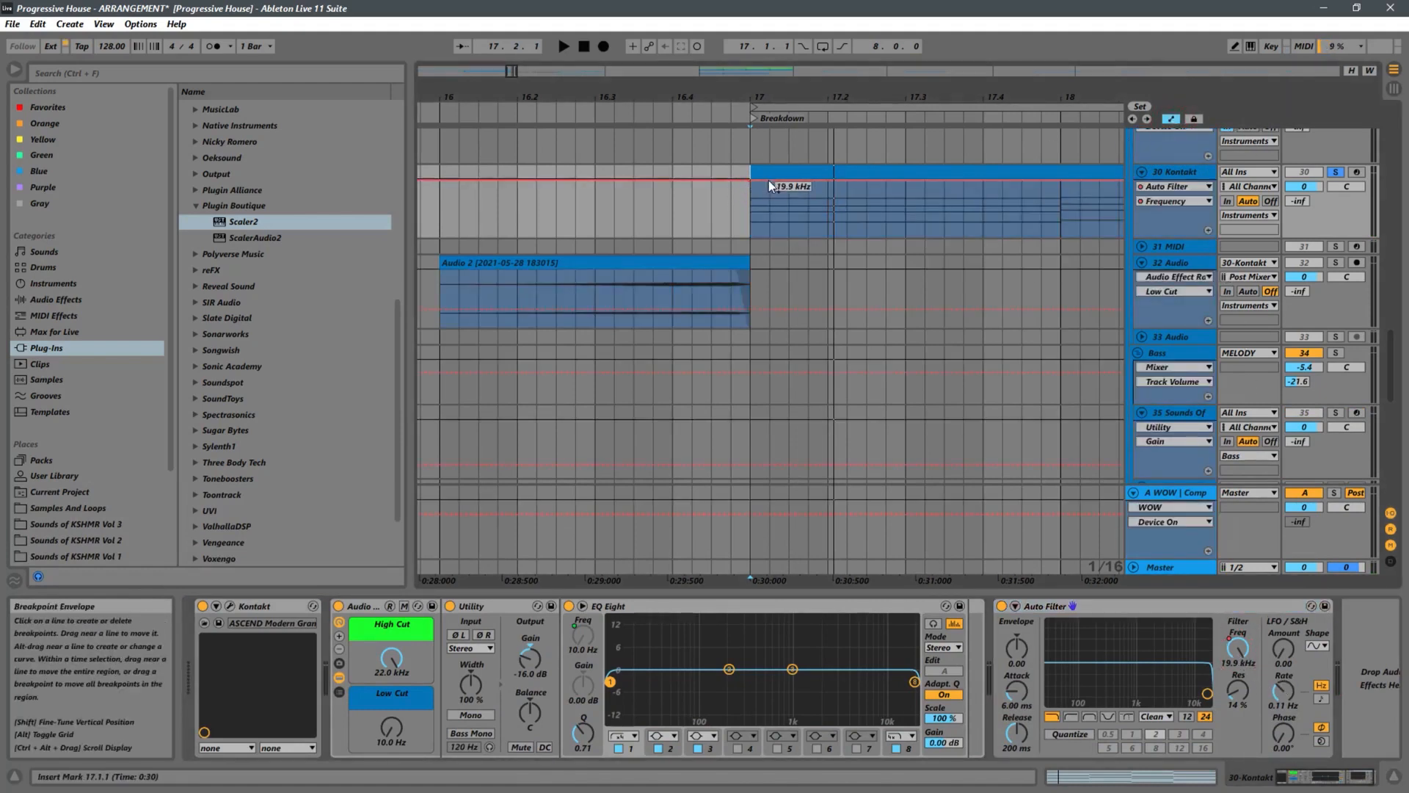
left_click_drag(755, 182, 752, 224)
key("space")
key("ctrl+z")
key("ctrl+z")
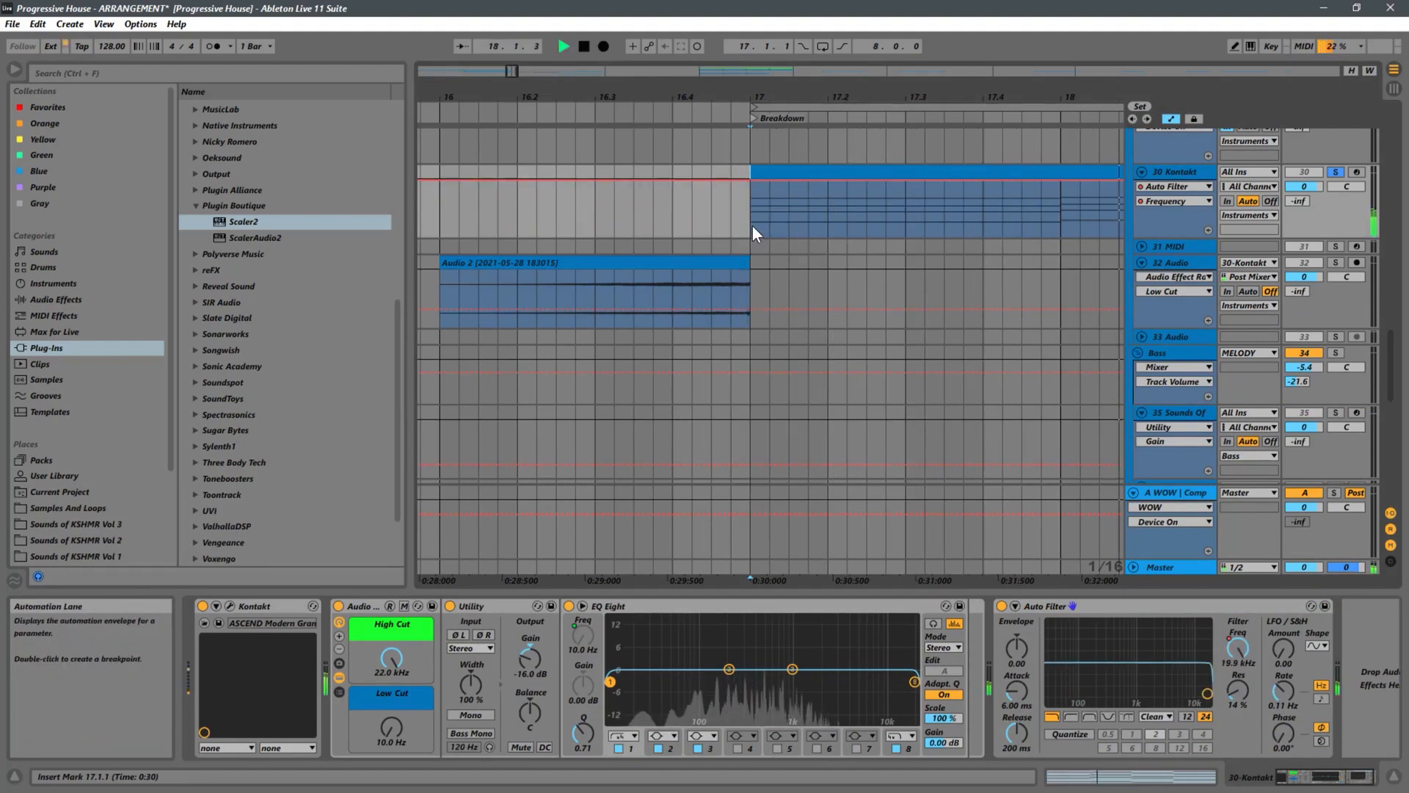
Play the soloed 30 Kontakt track from 16.4.1 to check how its first chord enters.
left_click(719, 222)
key("space")
key("space")
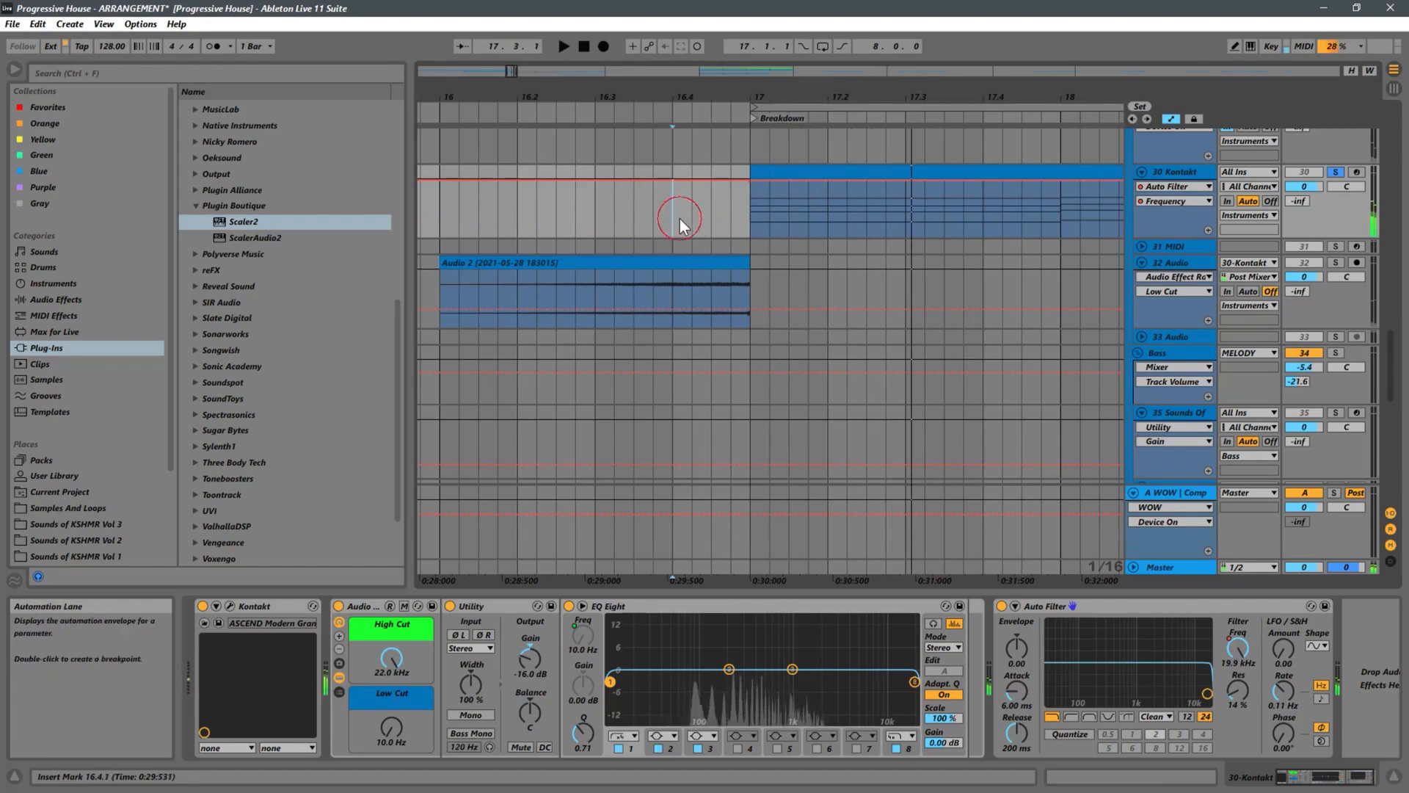
left_click(680, 219)
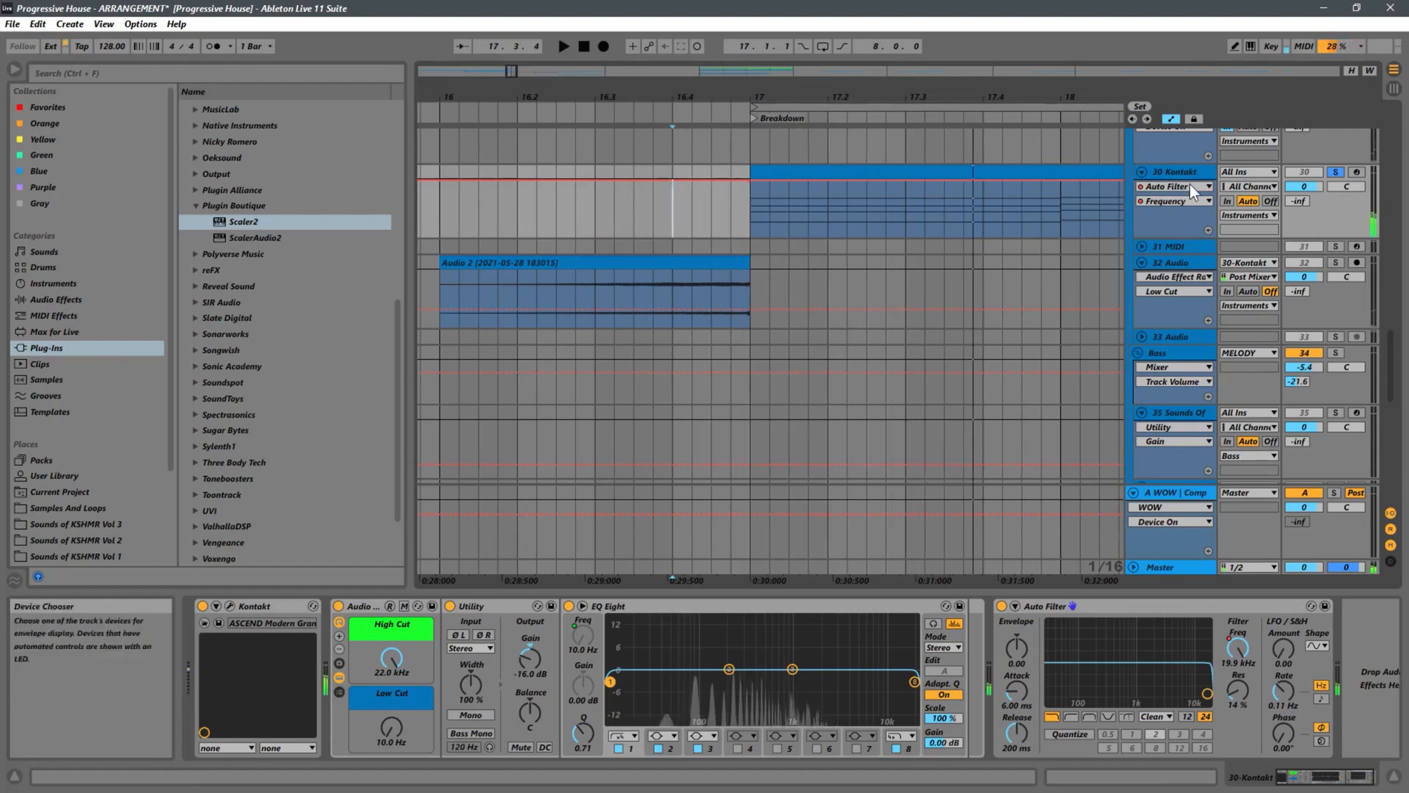
Open the Kontakt instrument on track 30 and examine ASCEND Modern Grand's Source, Modulate, Arp, Echoes, FX and Convolve pages while playing.
left_click(1179, 171)
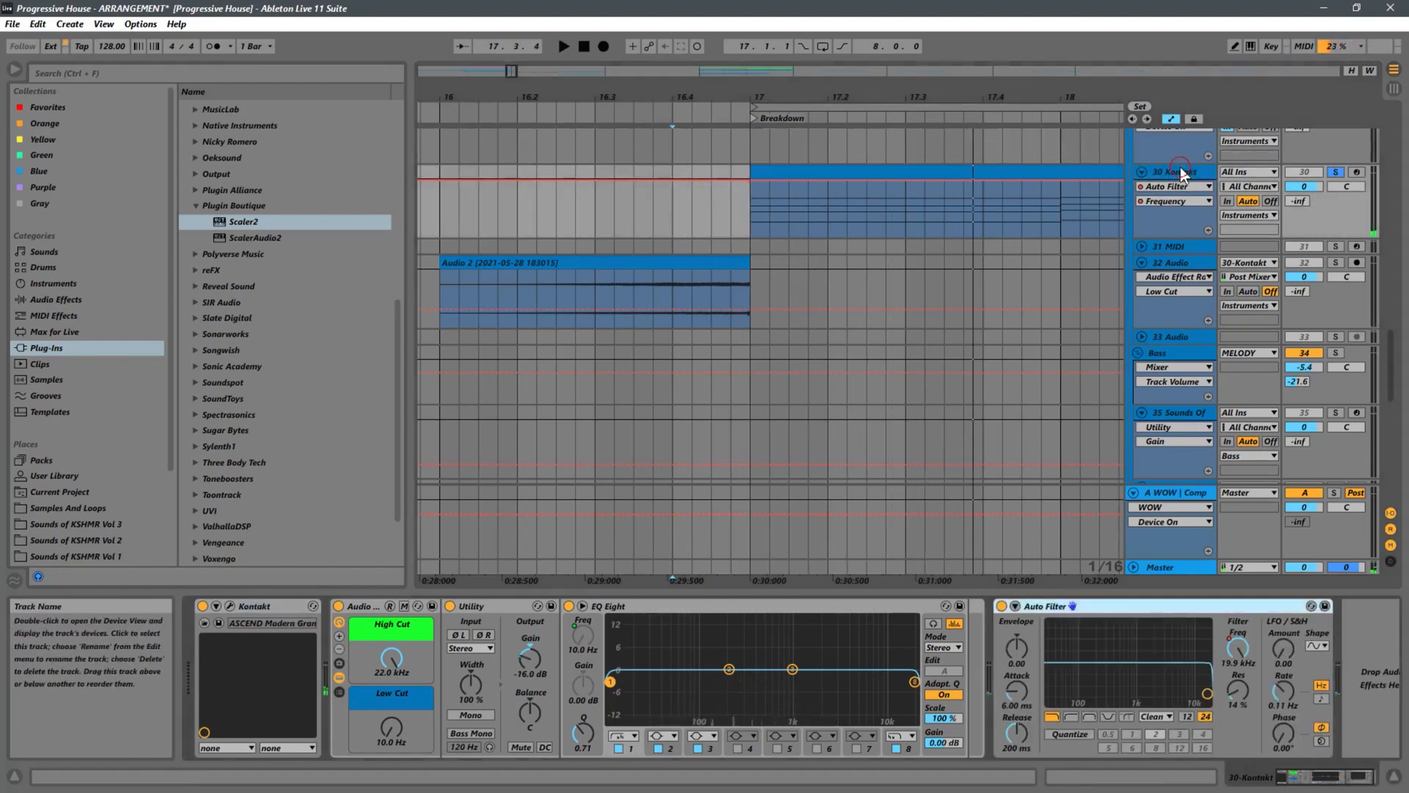
left_click(230, 606)
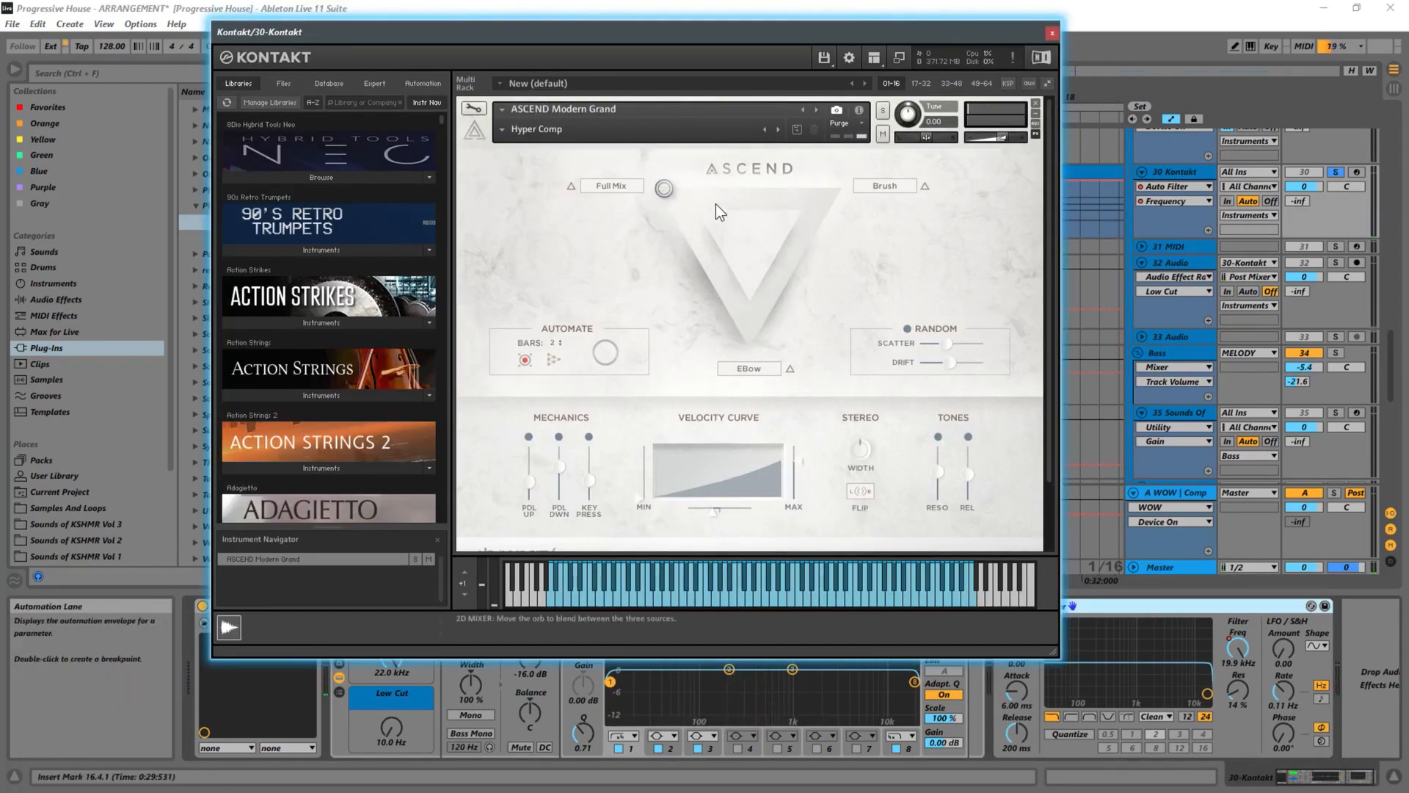
scroll(807, 407, "down", 2)
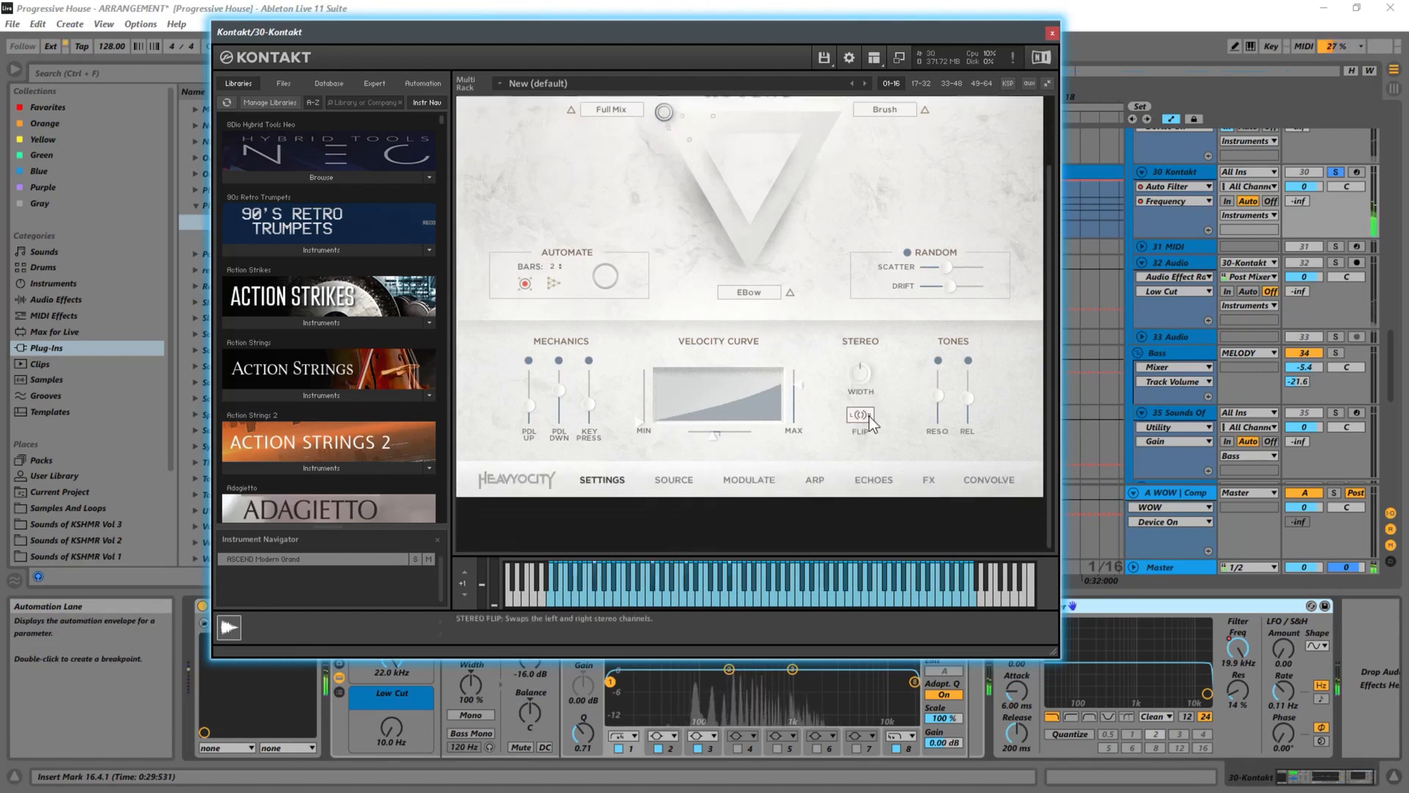
left_click(696, 483)
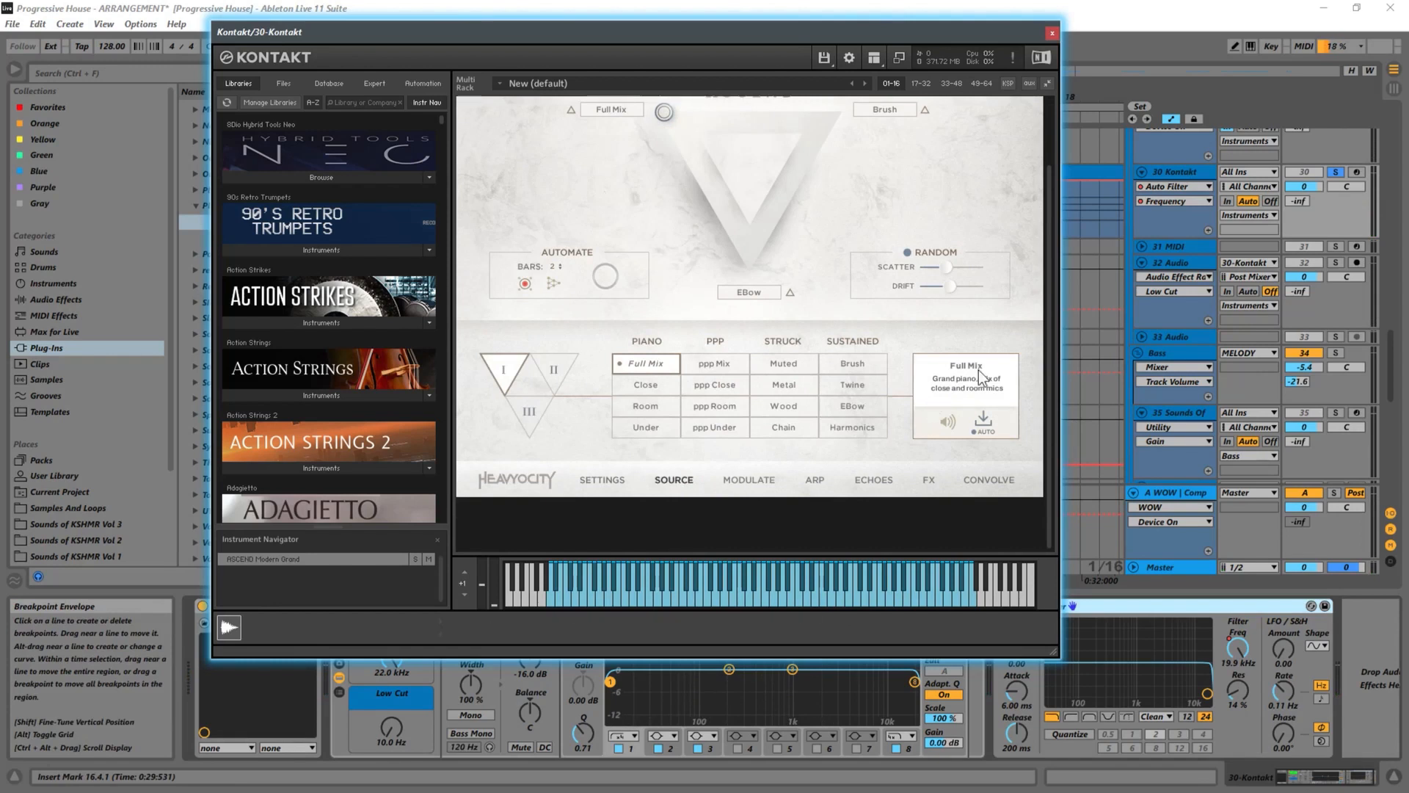
key("space")
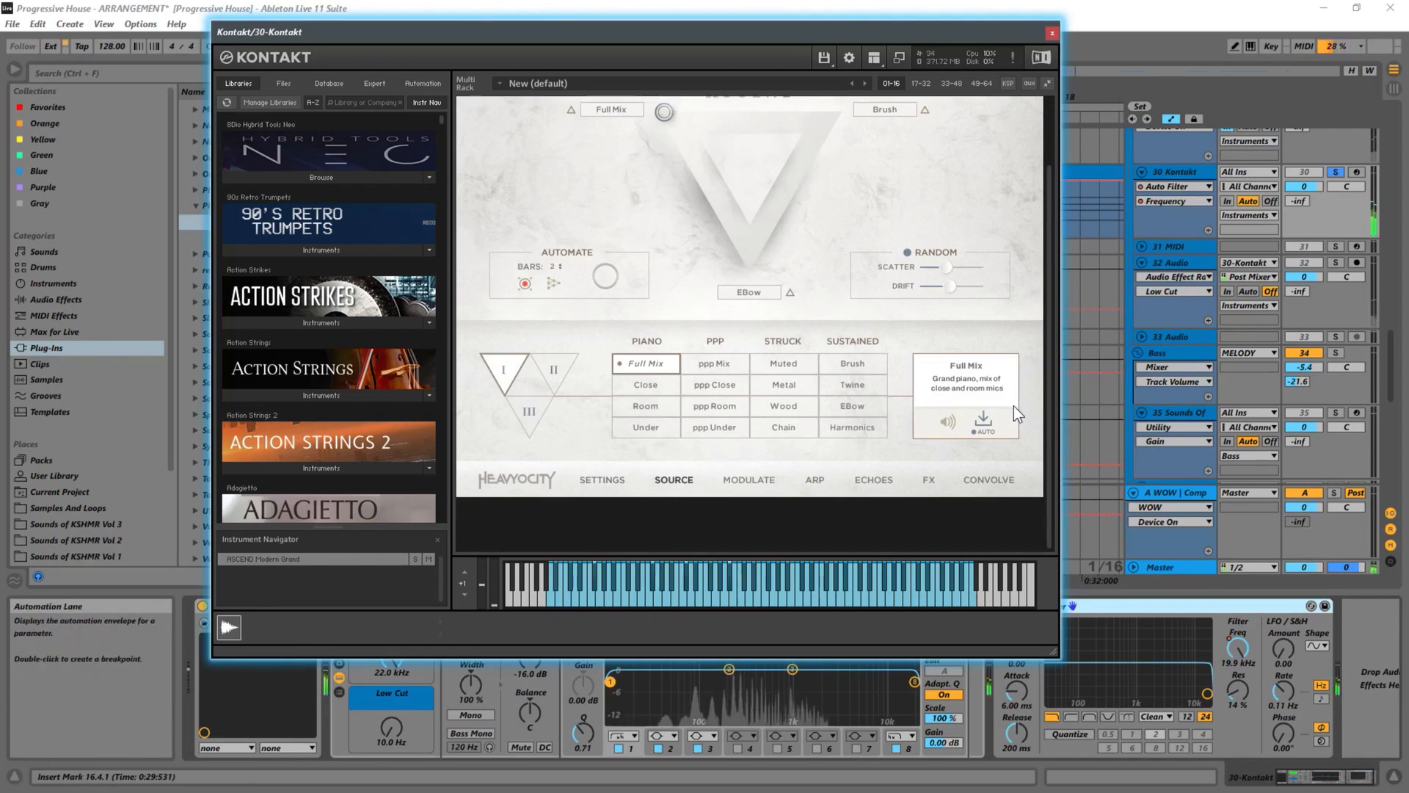
left_click(771, 484)
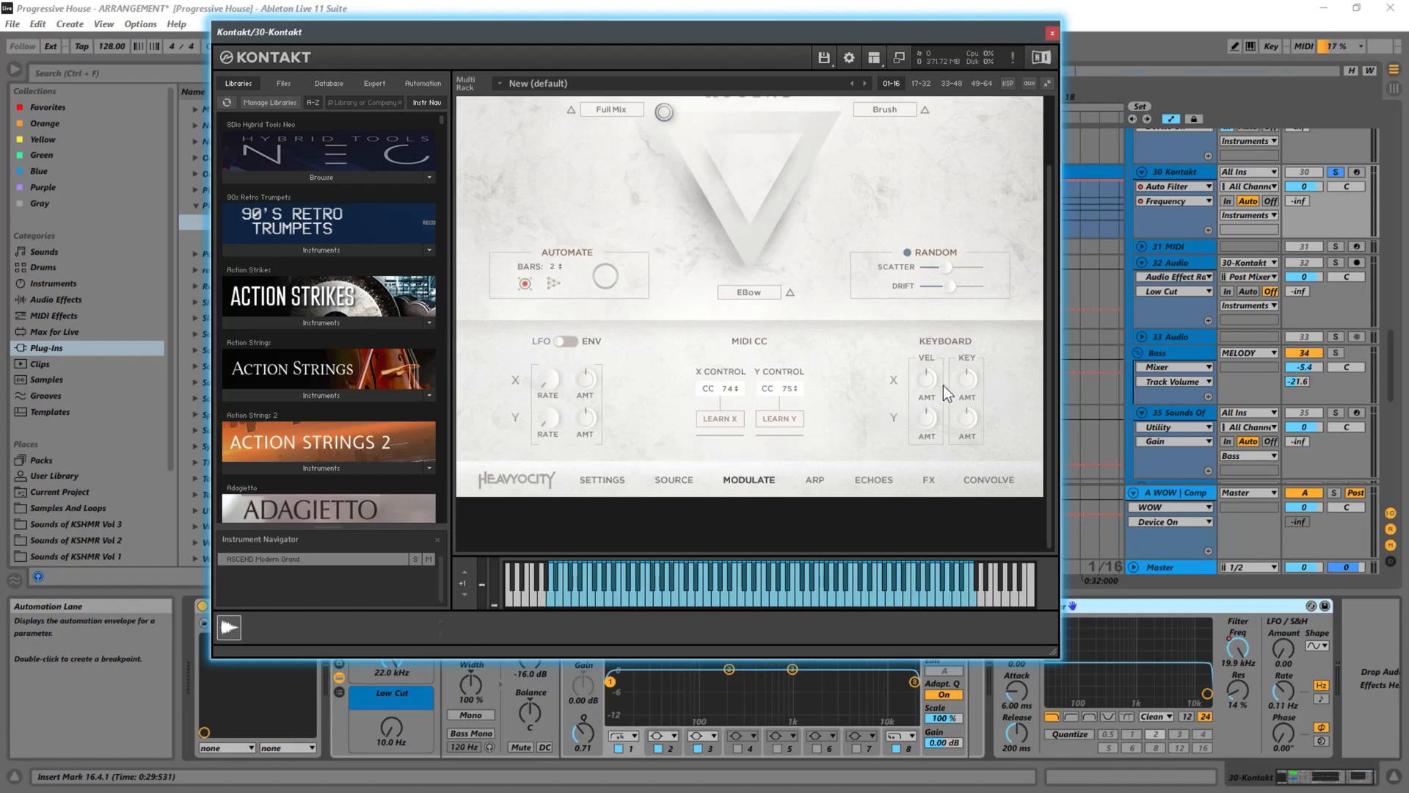
left_click(814, 480)
left_click(872, 481)
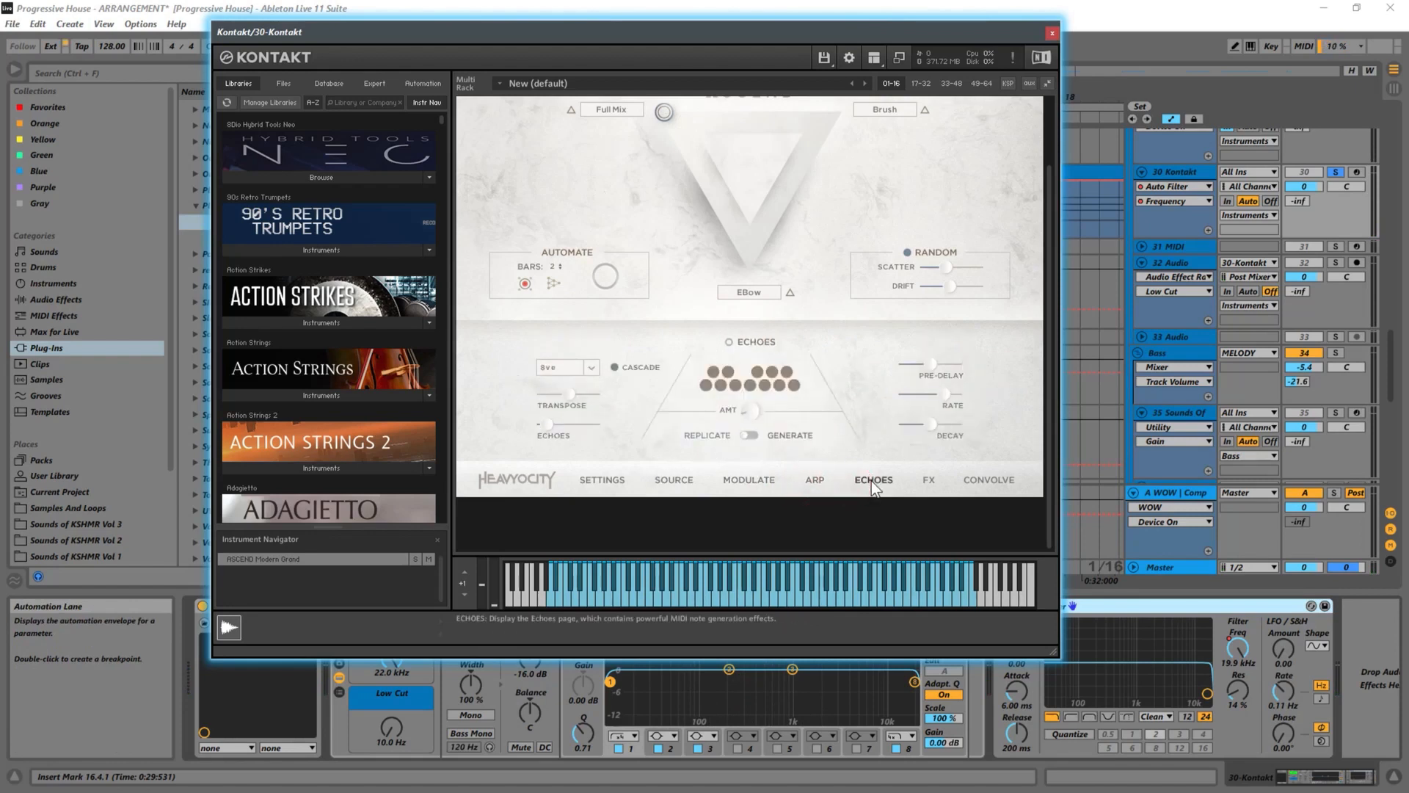
left_click(931, 481)
left_click(966, 482)
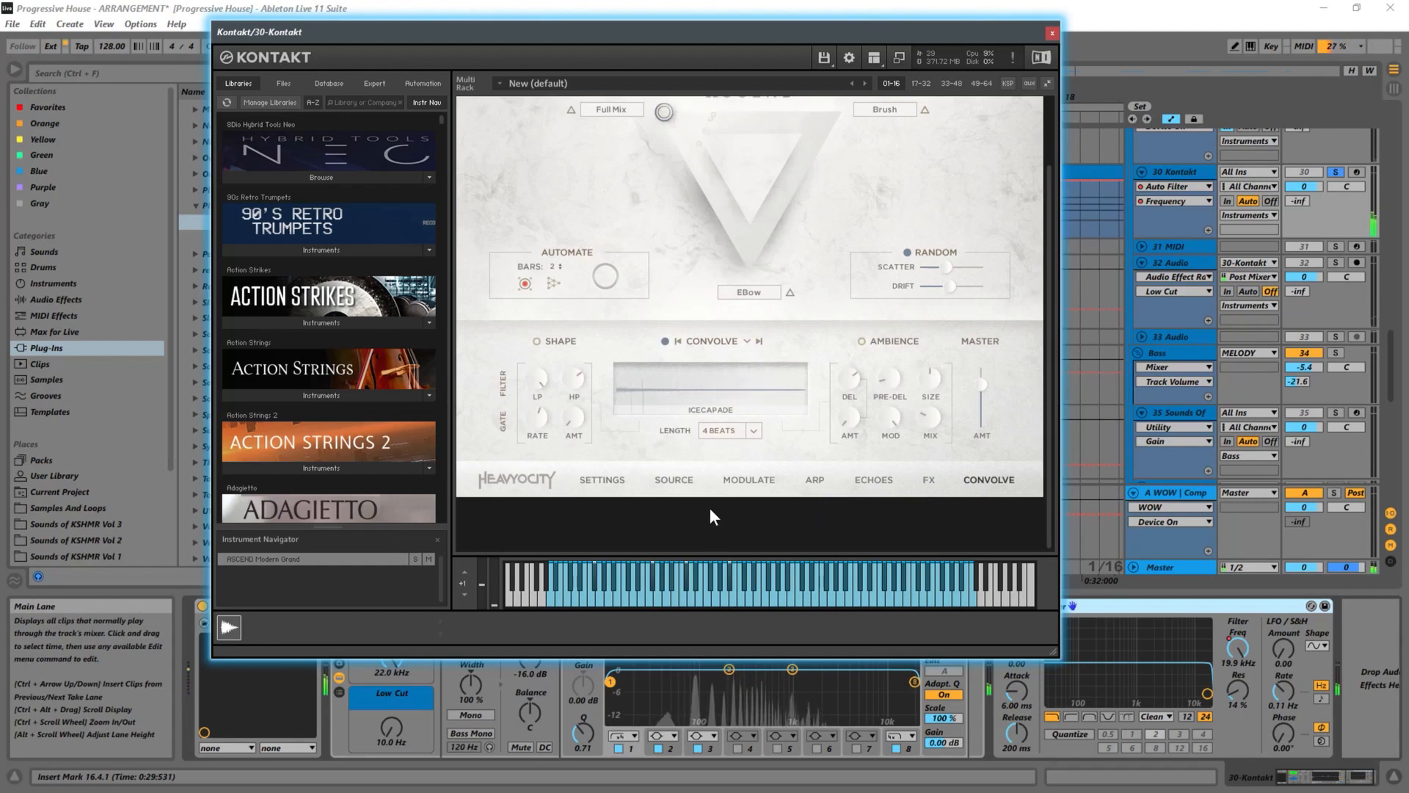
Adjust the Ambience delay amount in ASCEND Modern Grand and lower the maximum of its velocity curve.
left_click(841, 422)
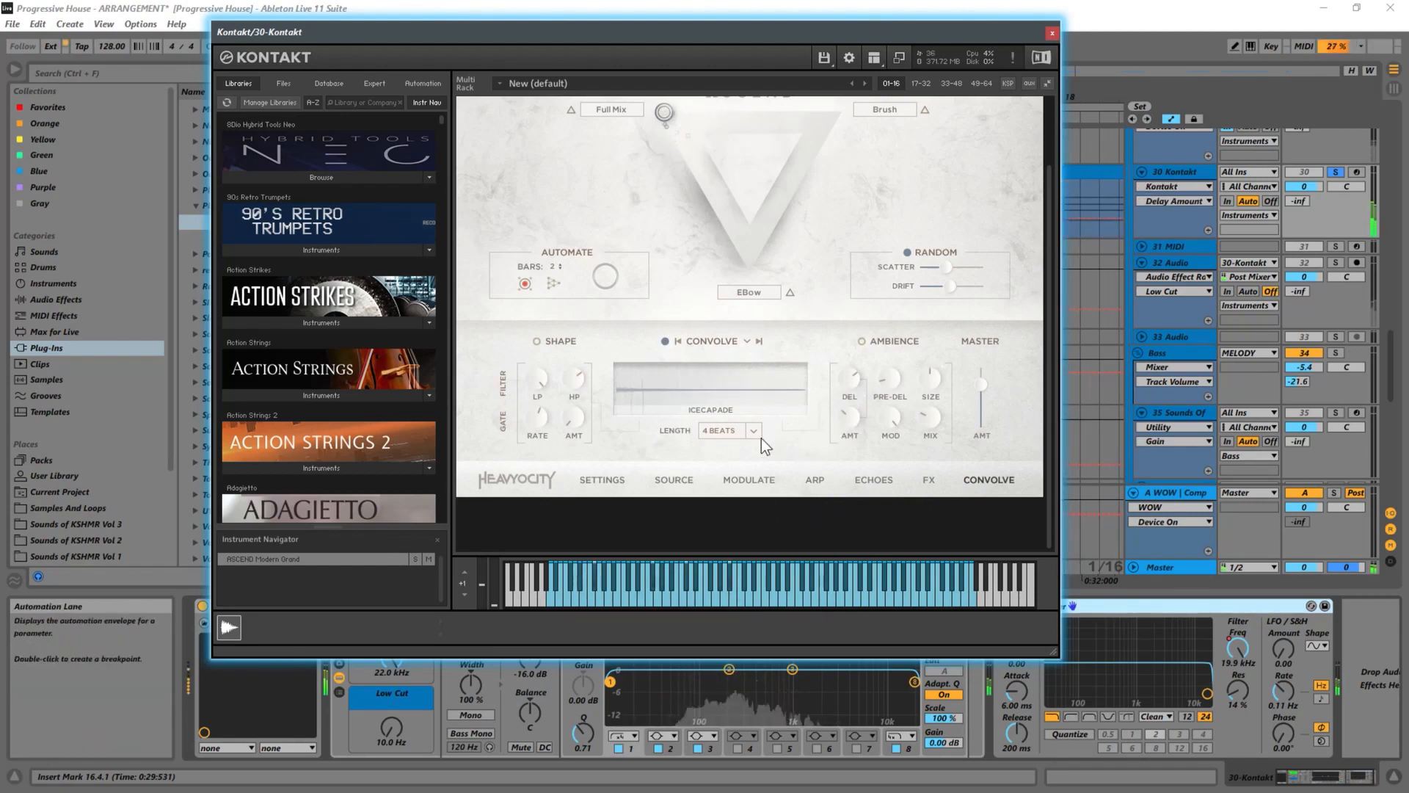
left_click(601, 479)
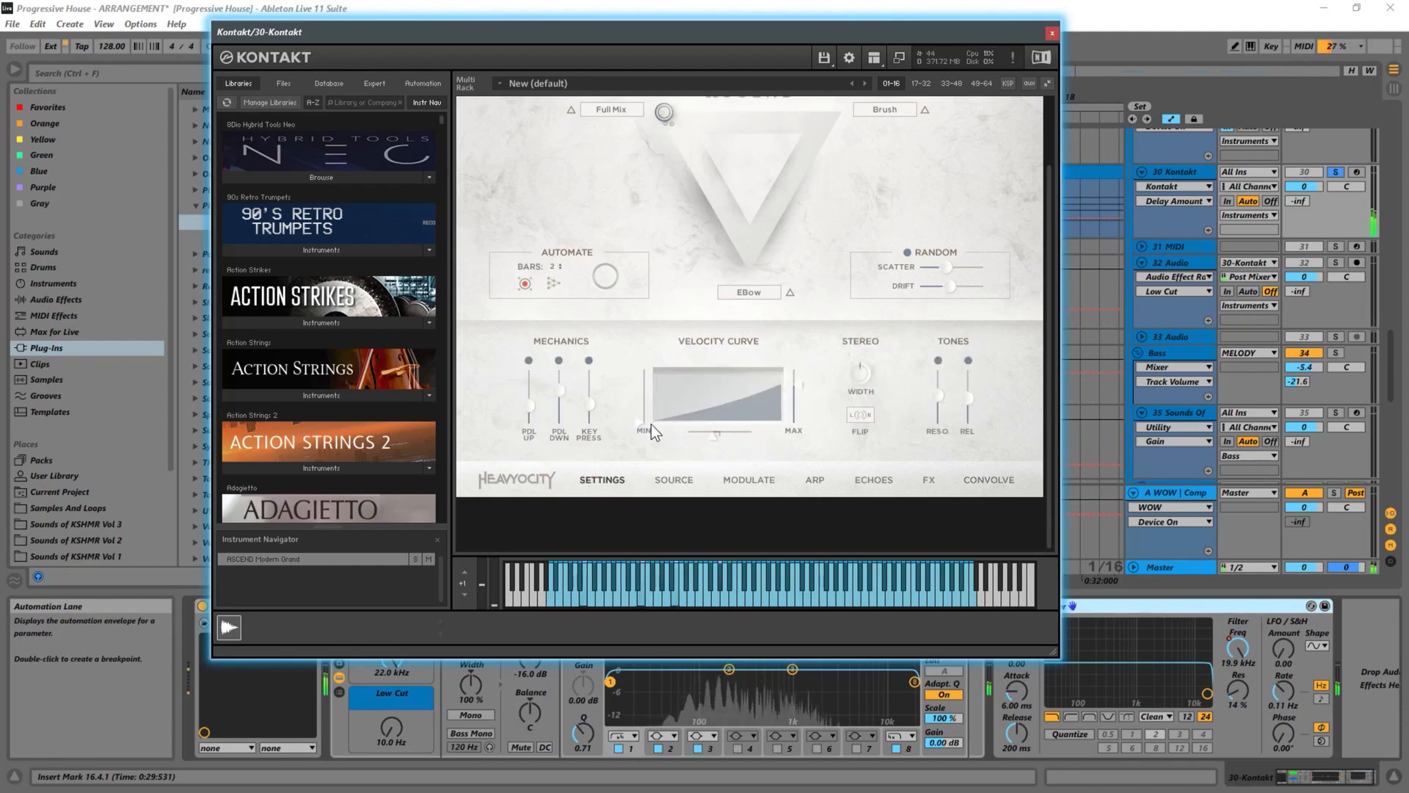
left_click(799, 385)
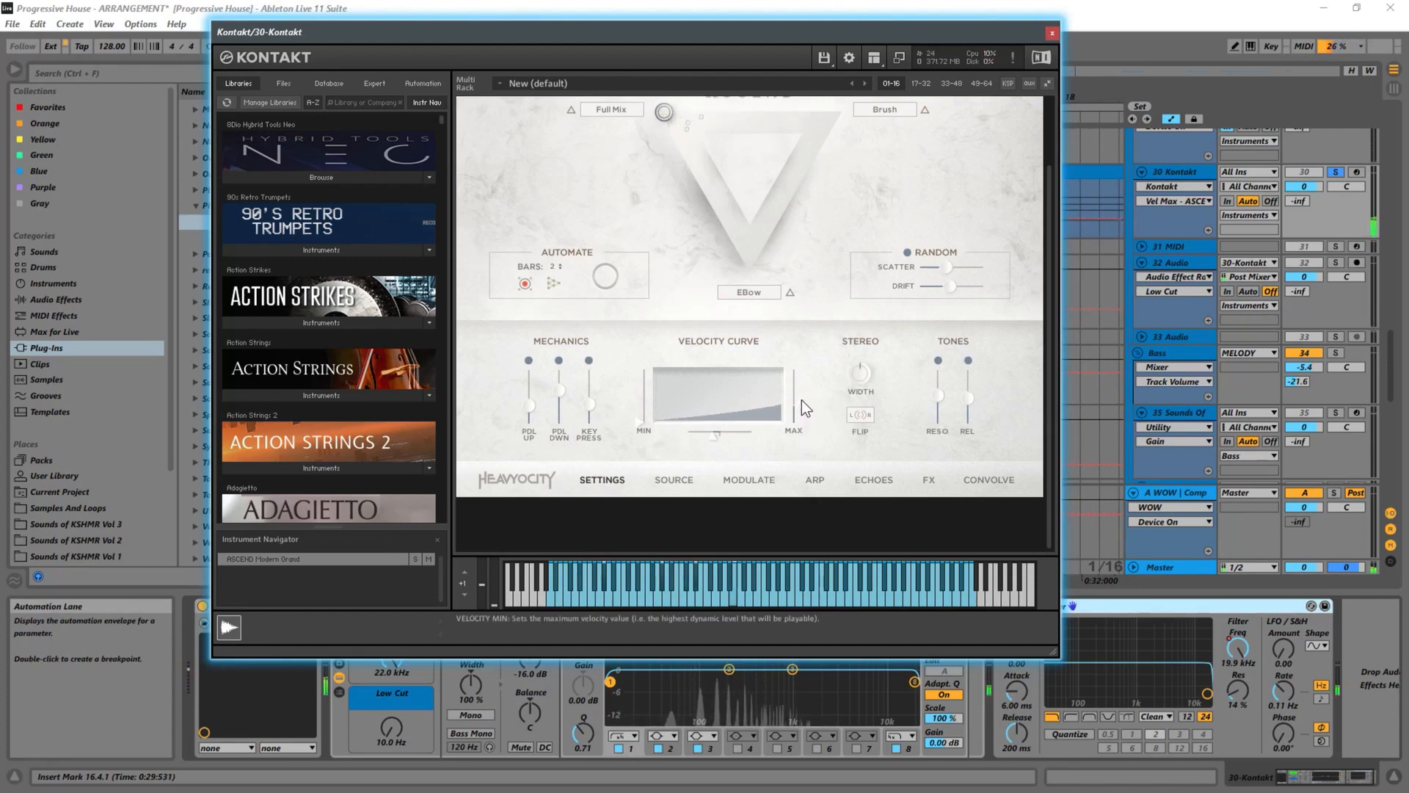
Raise the maximum of ASCEND Modern Grand's velocity curve slightly and replay the transition into bar 17 with 30 Kontakt unsoloed.
left_click_drag(802, 400, 803, 390)
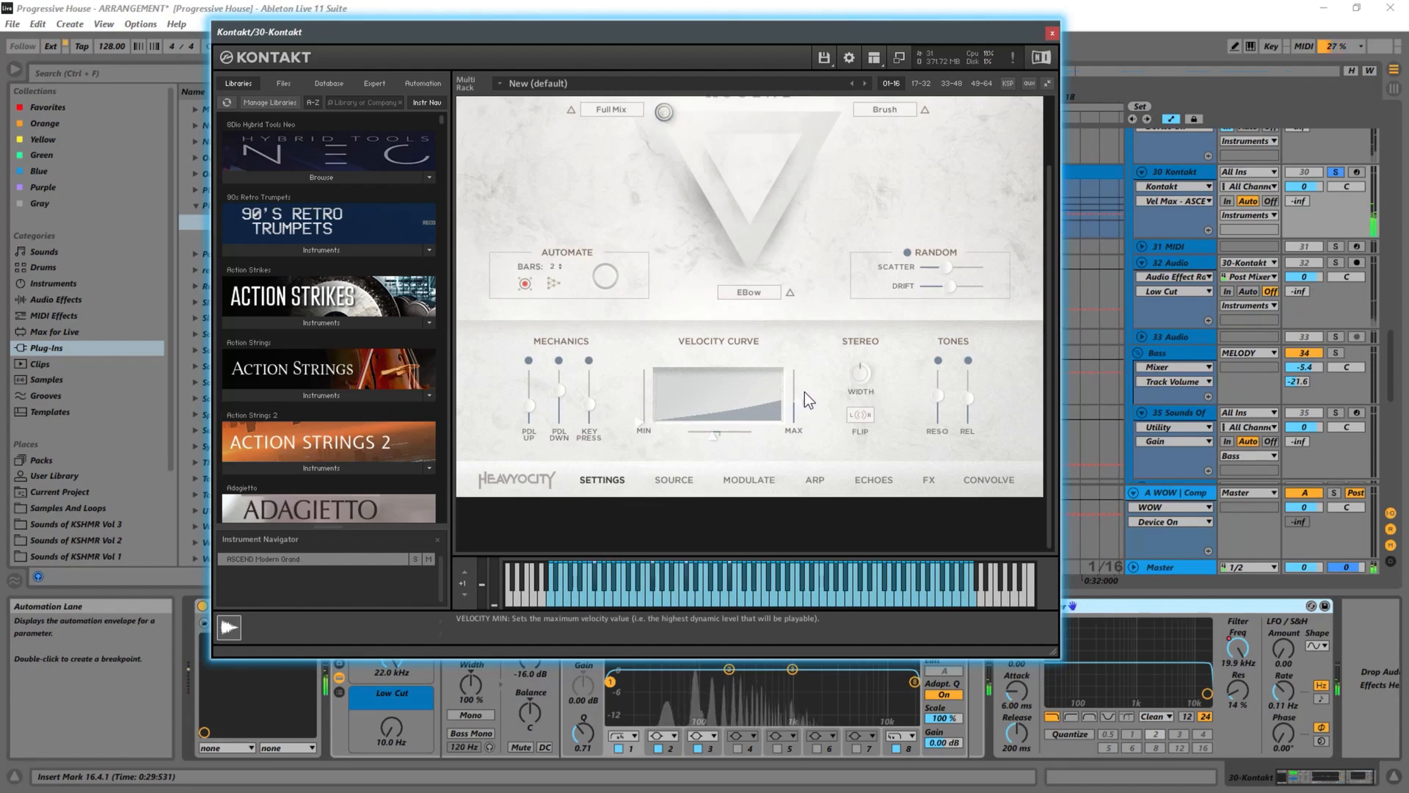
left_click(1052, 32)
left_click(676, 186)
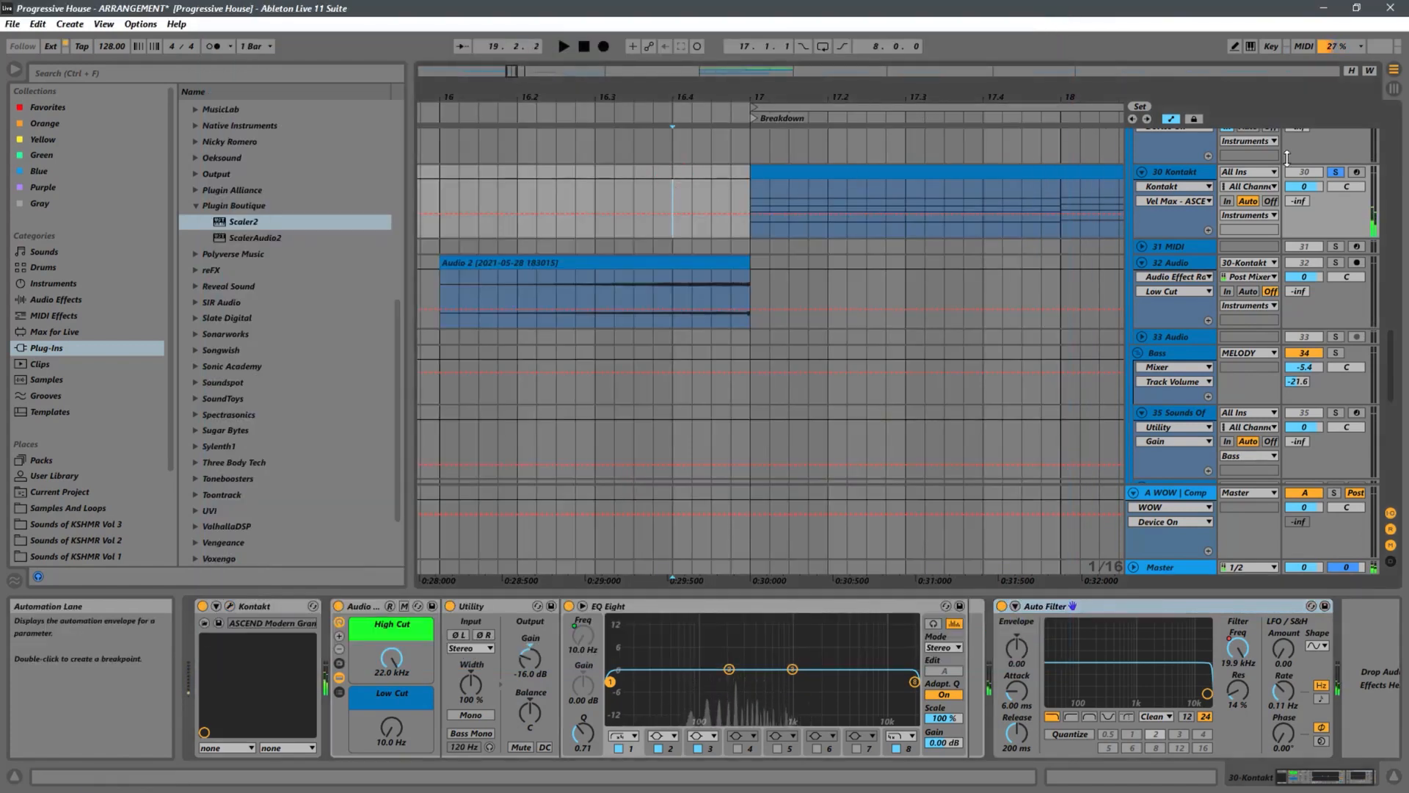
key("space")
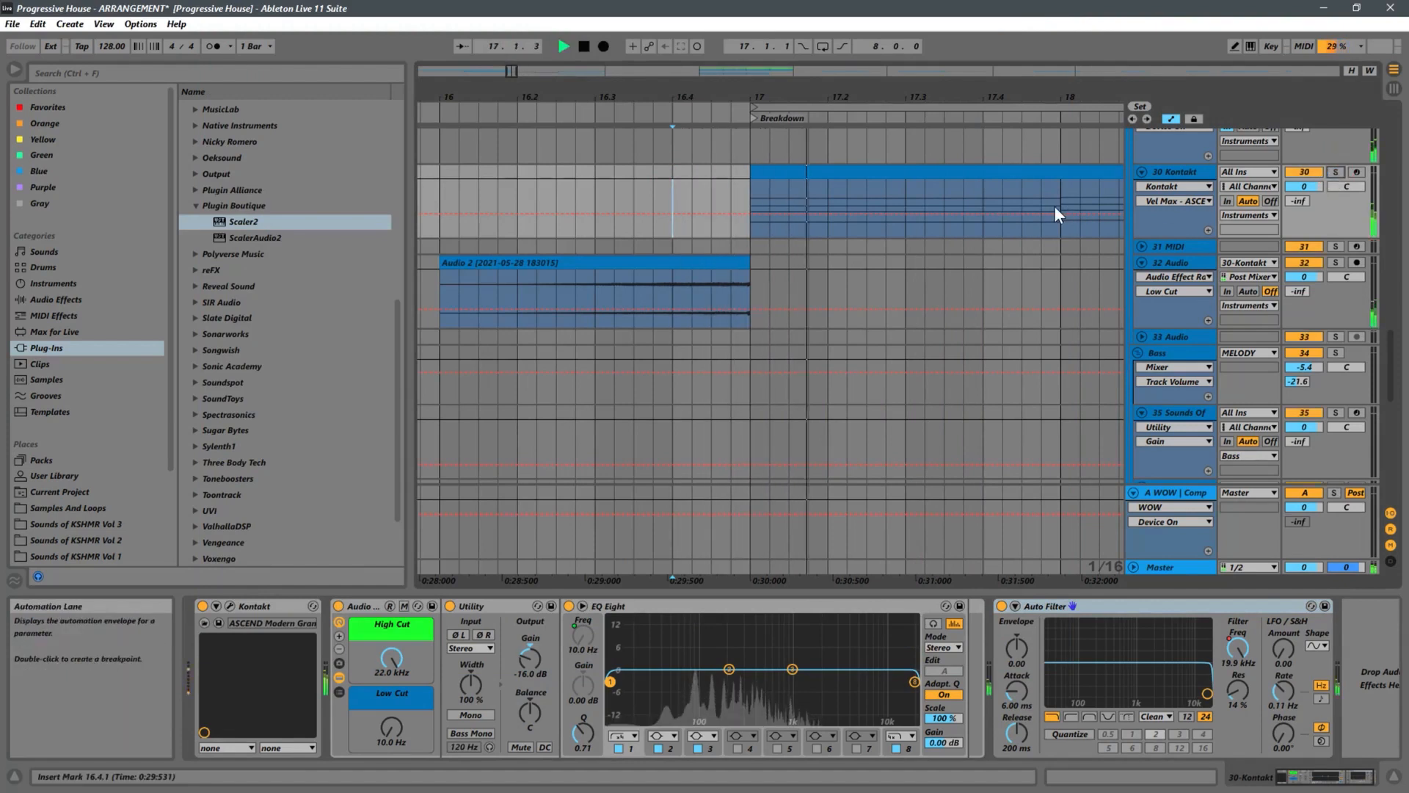
left_click(595, 185)
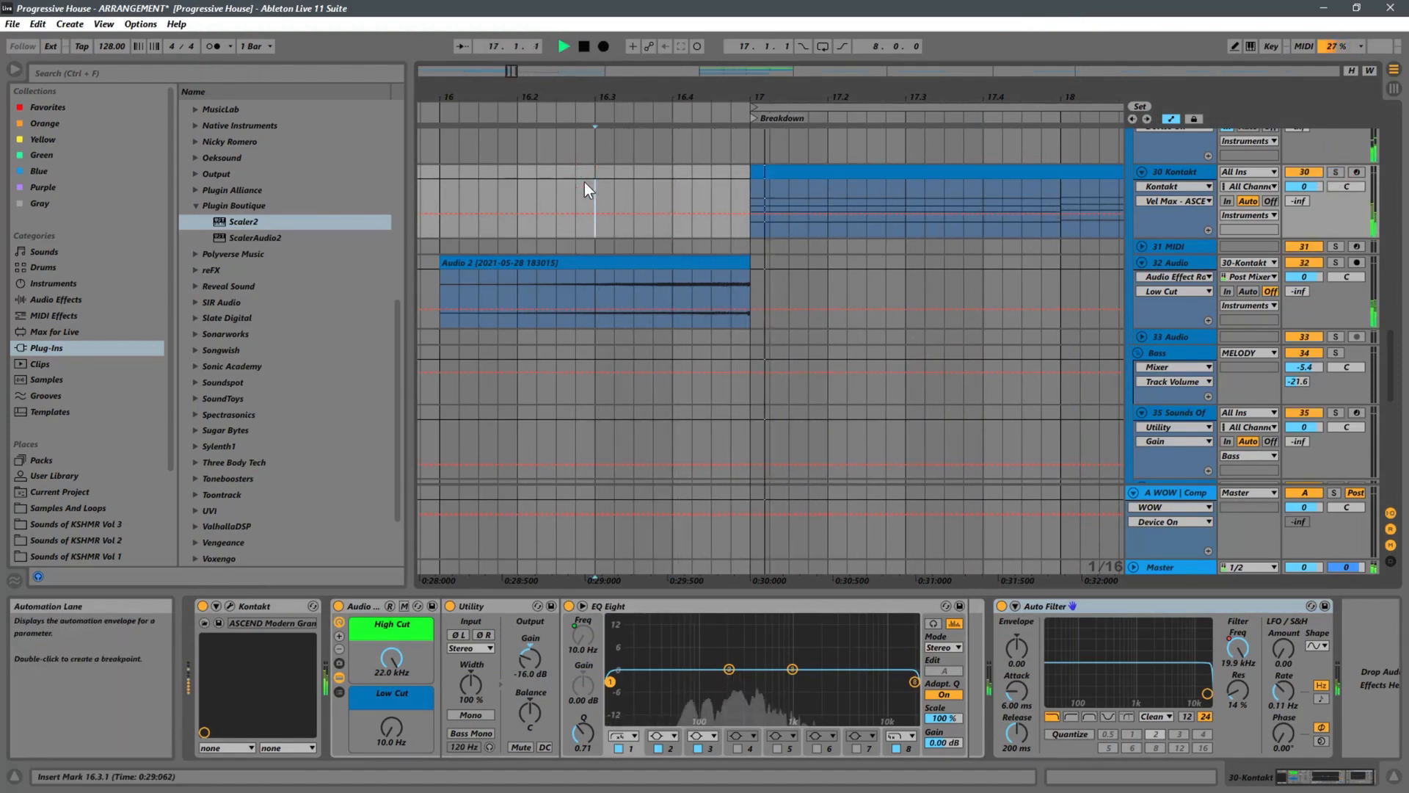
left_click(440, 188)
Set the stereo width of ASCEND Modern Grand on the 30 Kontakt track to 34.4.
left_click(1198, 176)
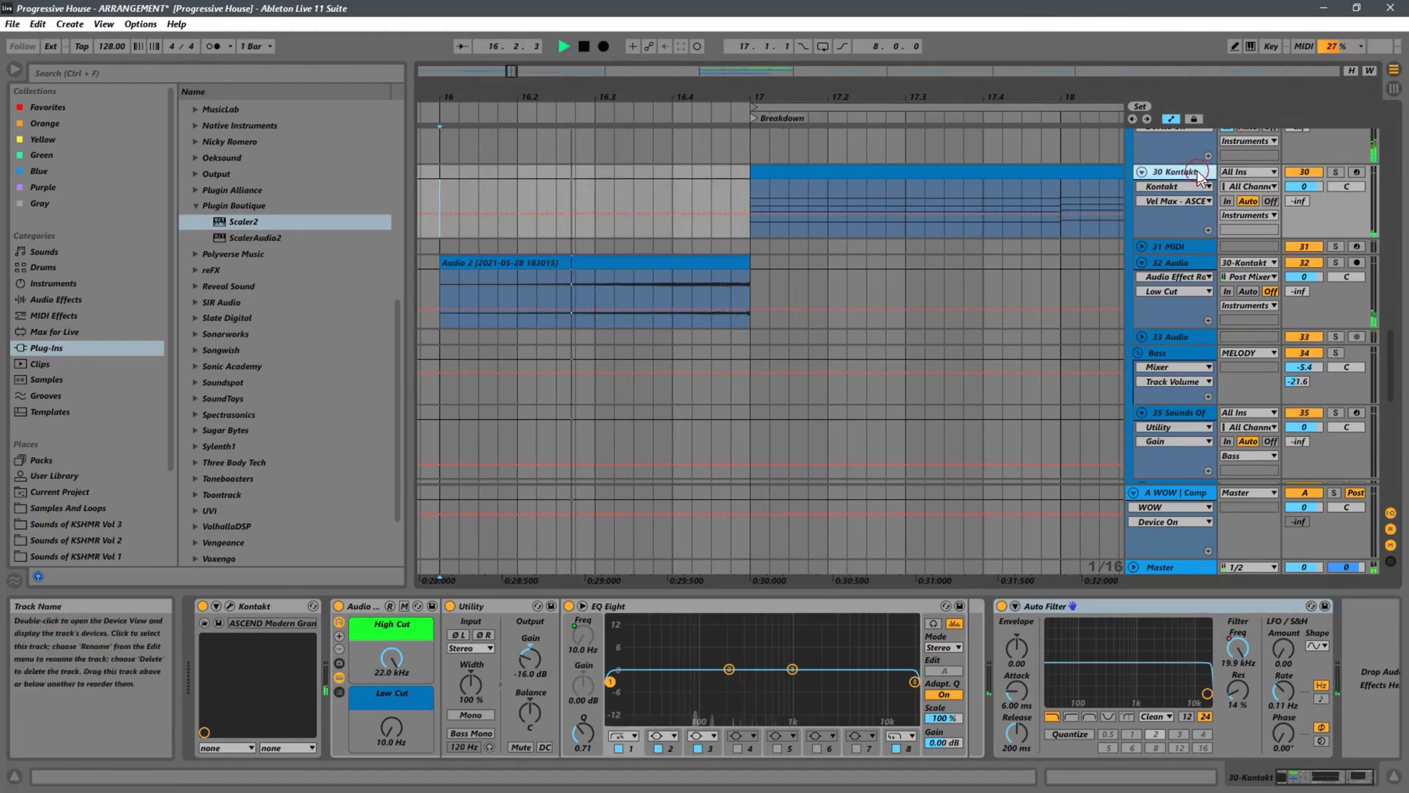
left_click(231, 605)
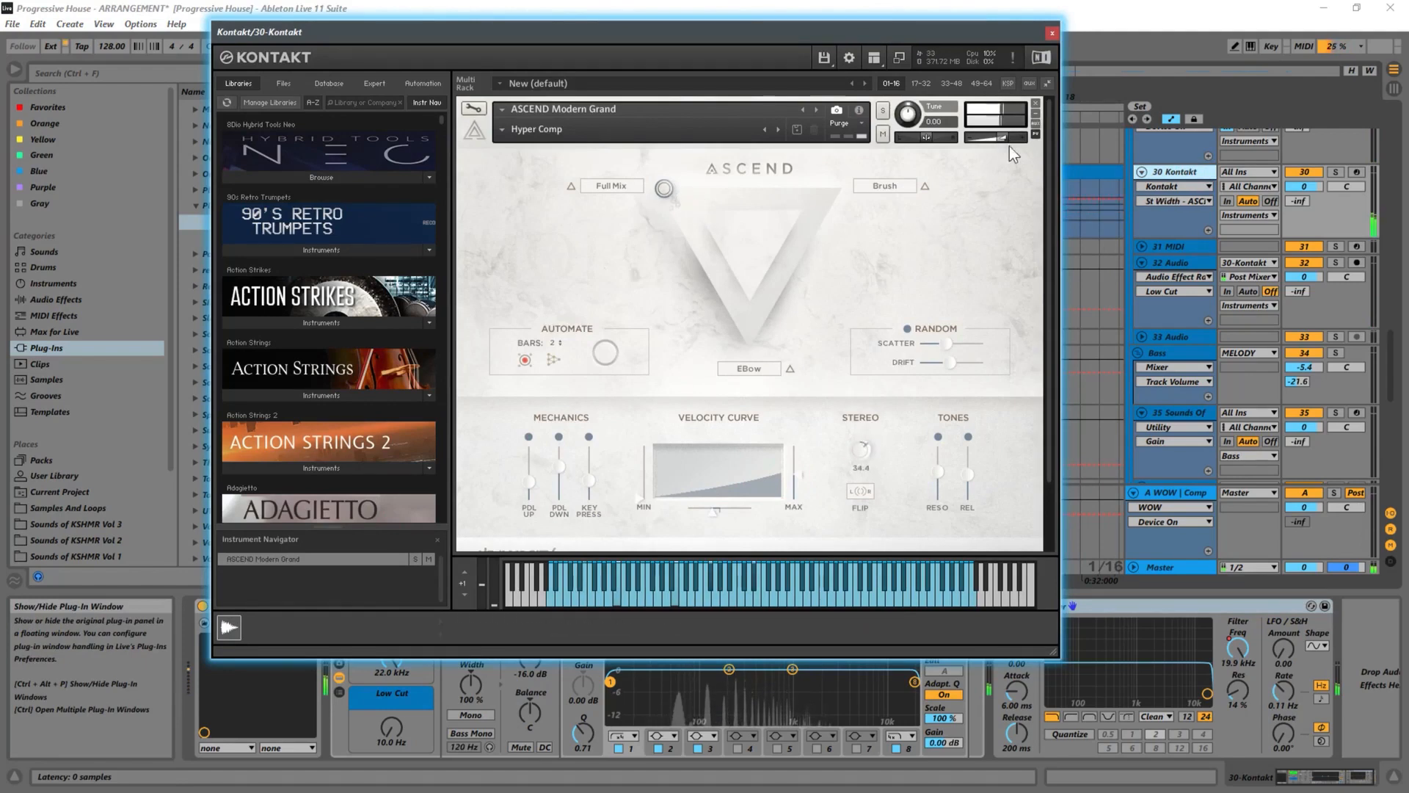
left_click(1052, 32)
Play the arrangement from 16.1.1 through the Breakdown to check the piano in the full mix.
left_click(440, 220)
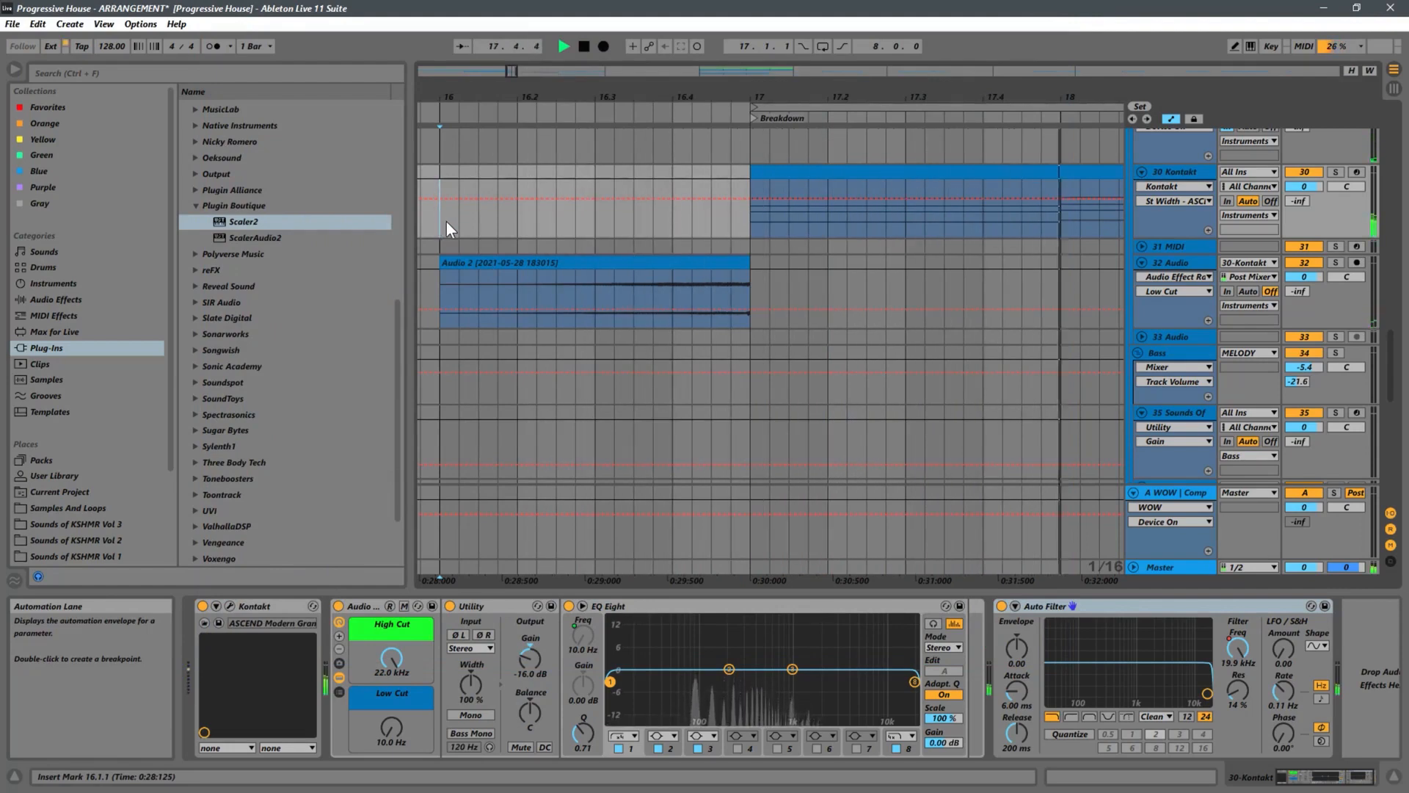
key("x")
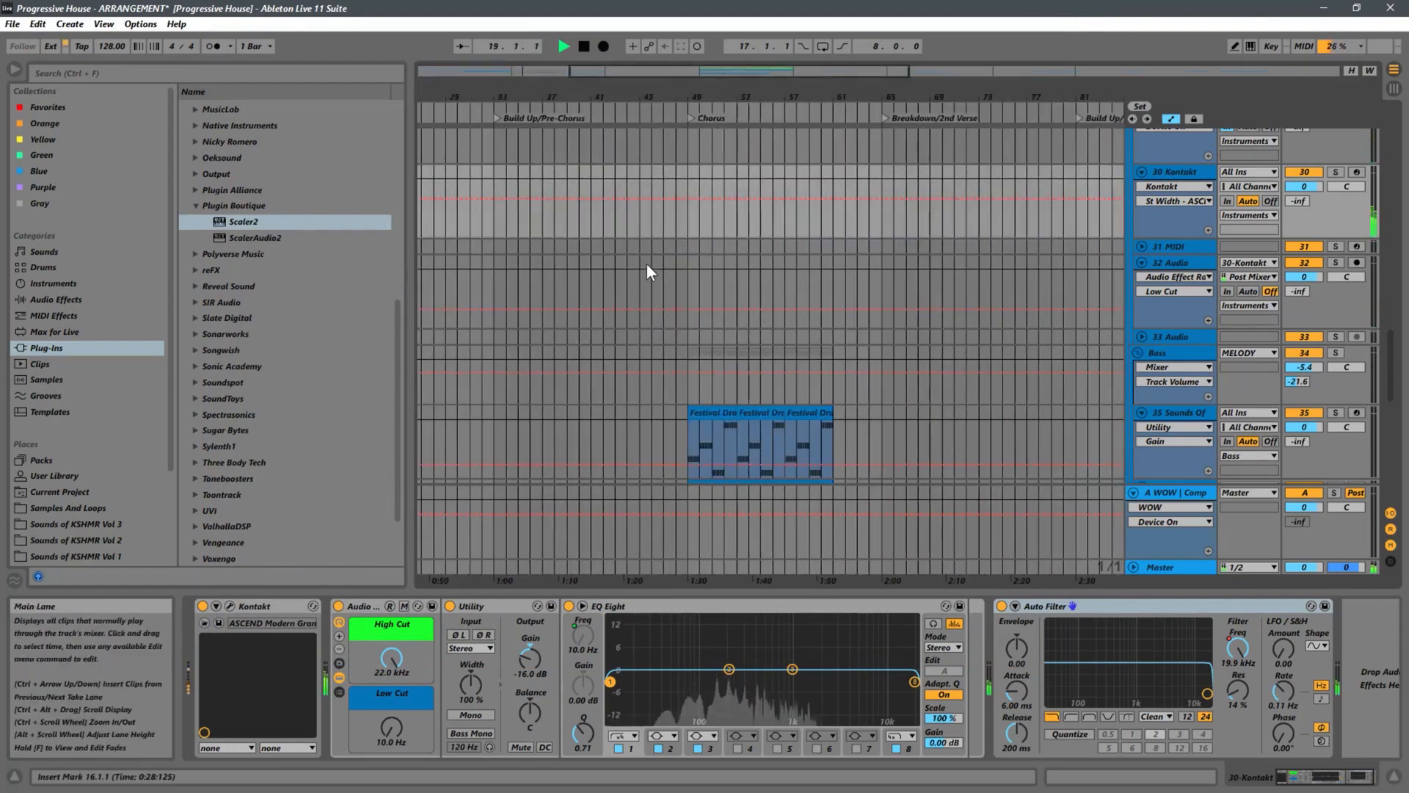
scroll(646, 263, "up", 5)
scroll(544, 220, "down", 10)
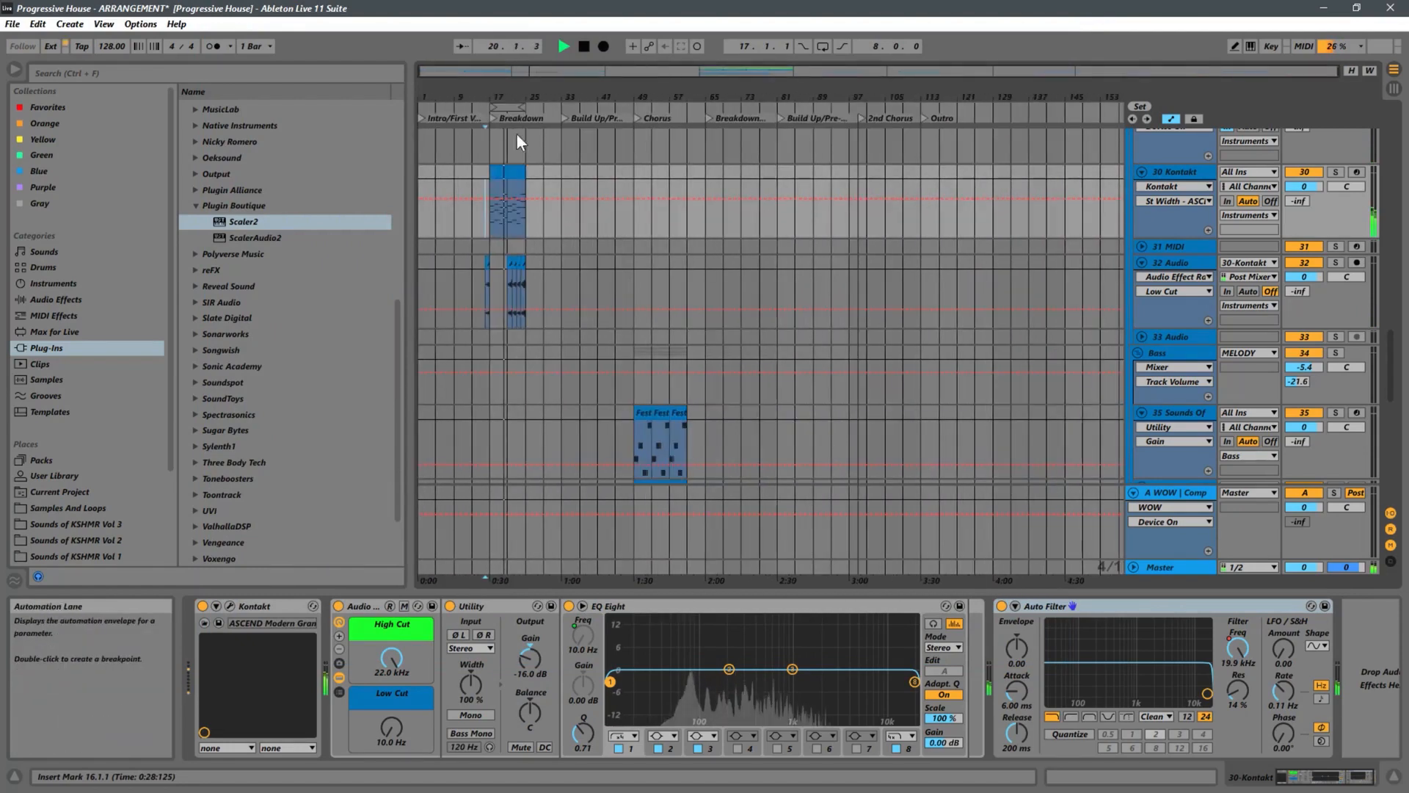
left_click_drag(479, 94, 594, 220)
scroll(756, 332, "up", 2)
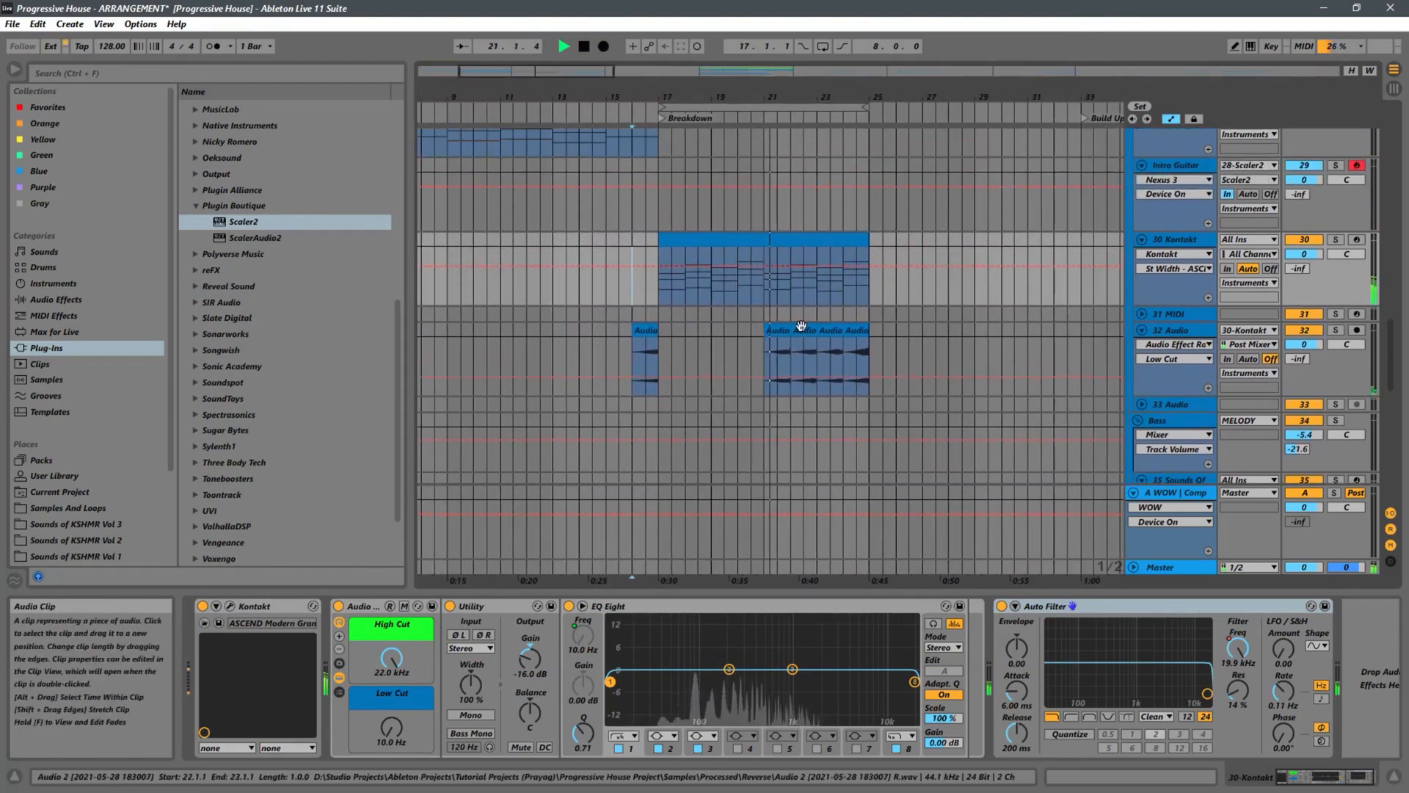
scroll(801, 326, "up", 2)
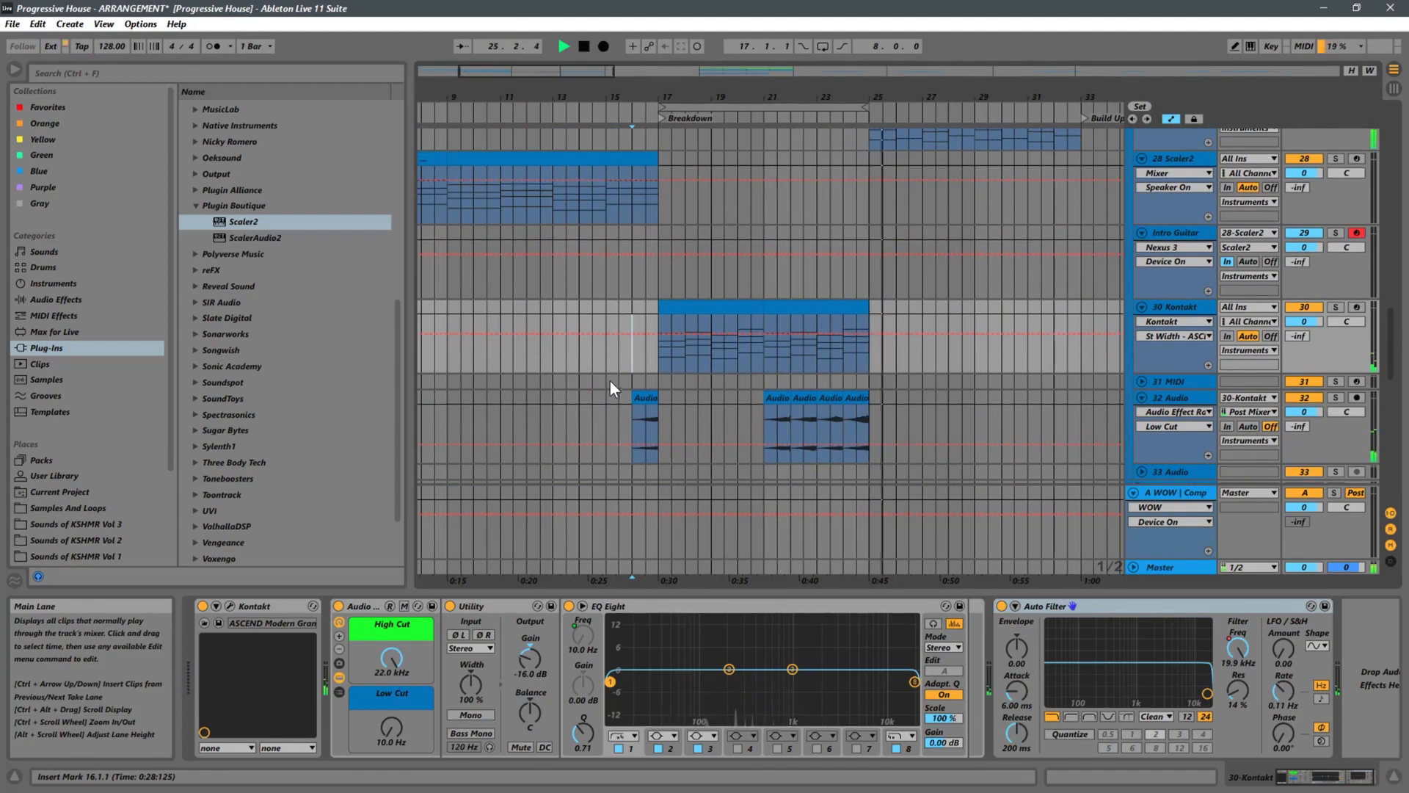
key("space")
Play the song from 1.1.1 and turn the muted 21 Spire track back on.
left_click_drag(682, 94, 730, 92)
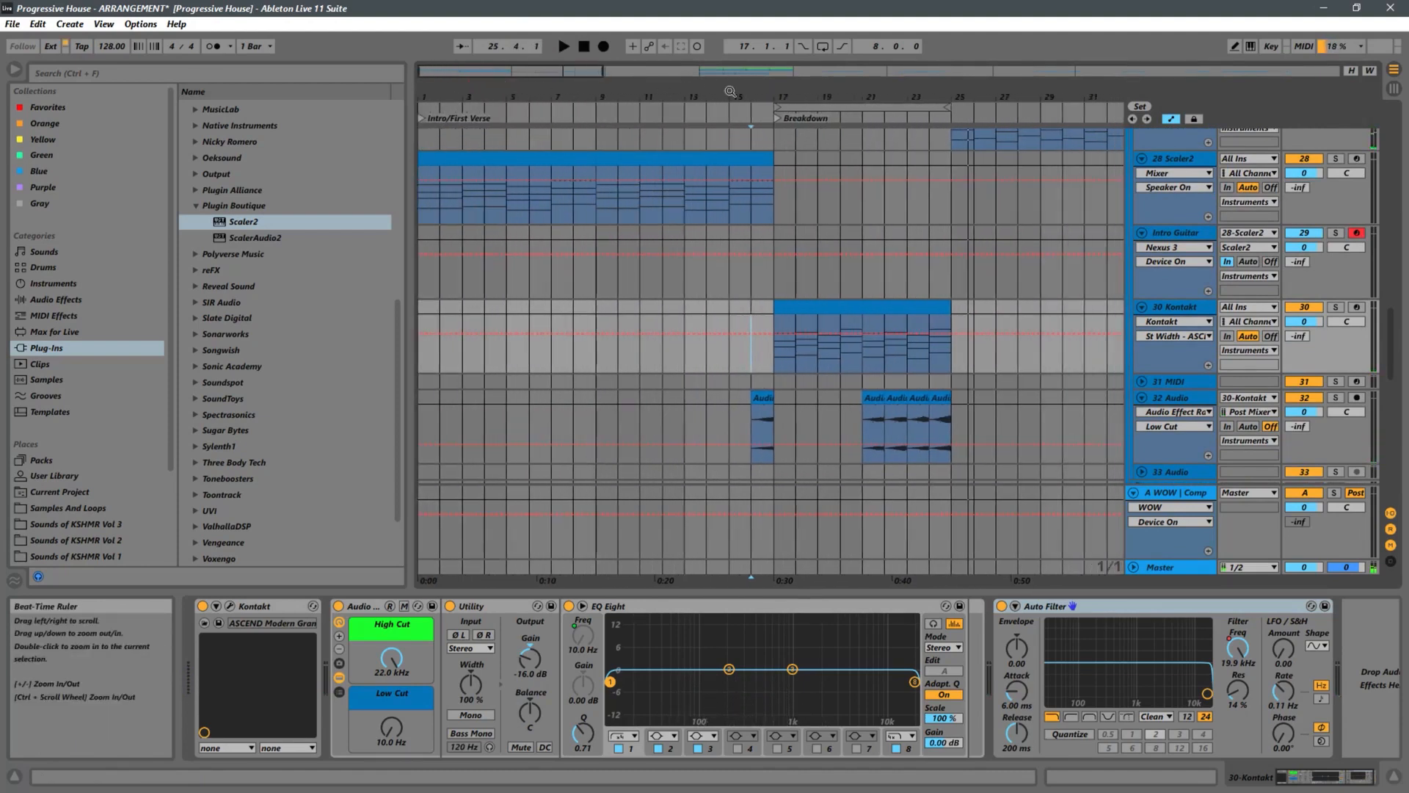
left_click(424, 360)
key("space")
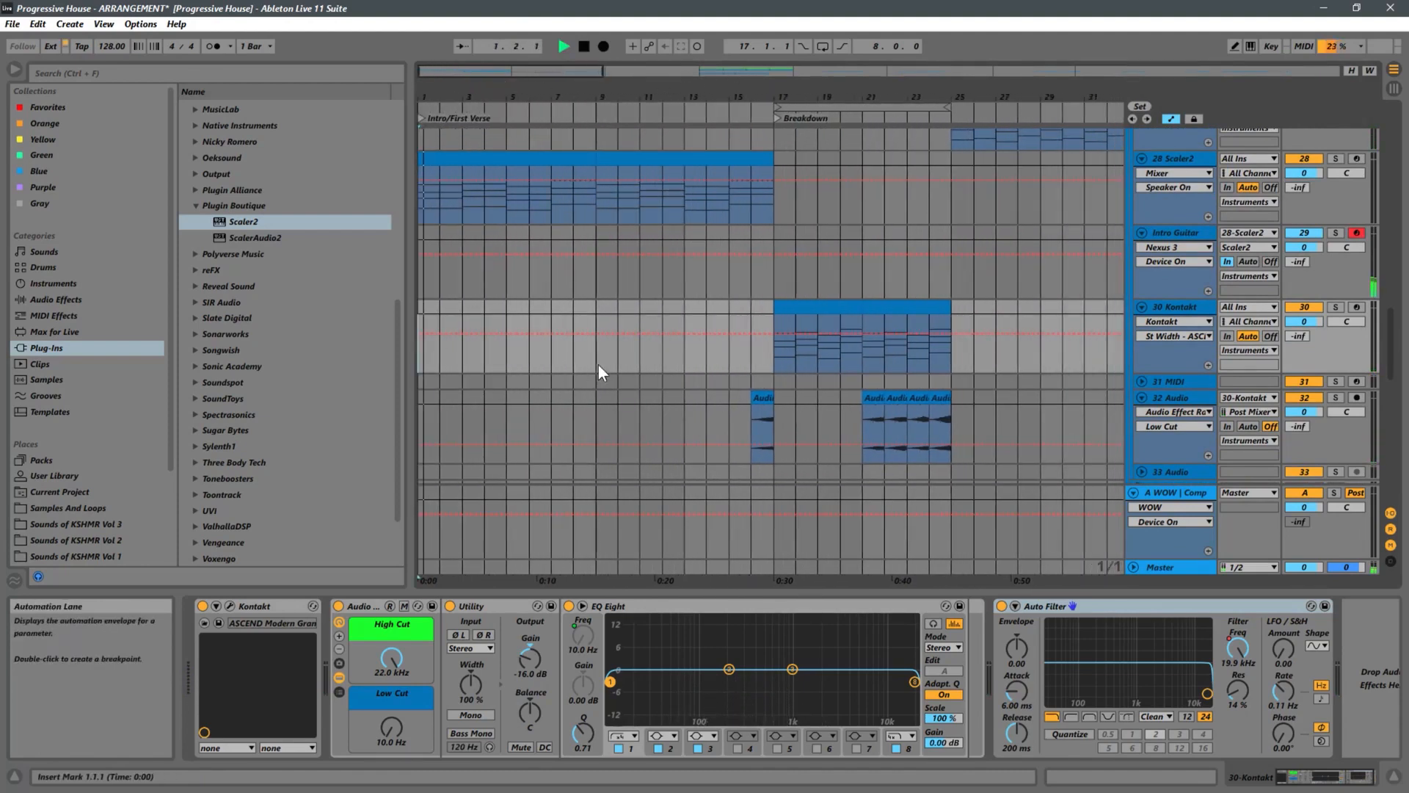
scroll(609, 364, "down", 5)
scroll(609, 364, "up", 6)
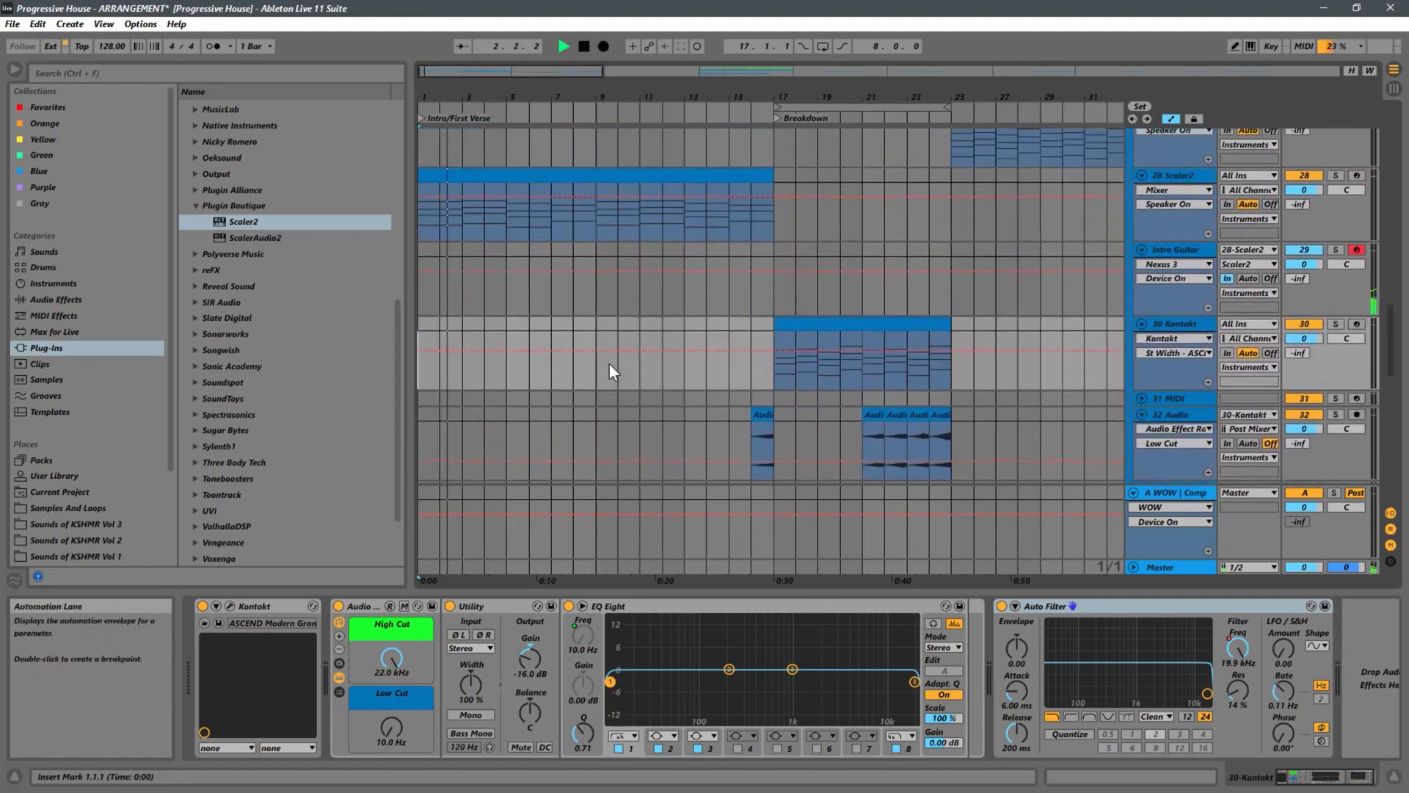
scroll(609, 364, "up", 10)
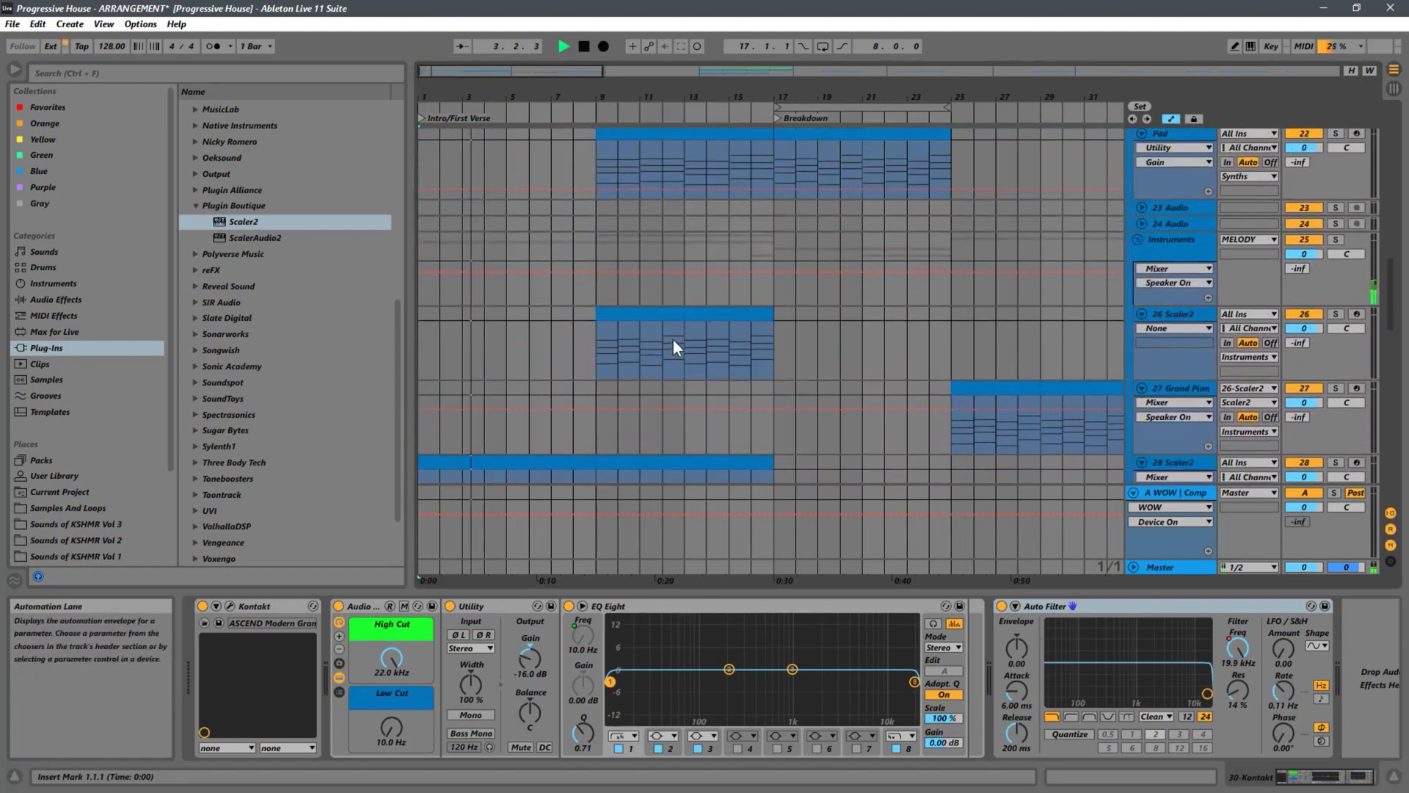
scroll(679, 323, "up", 10)
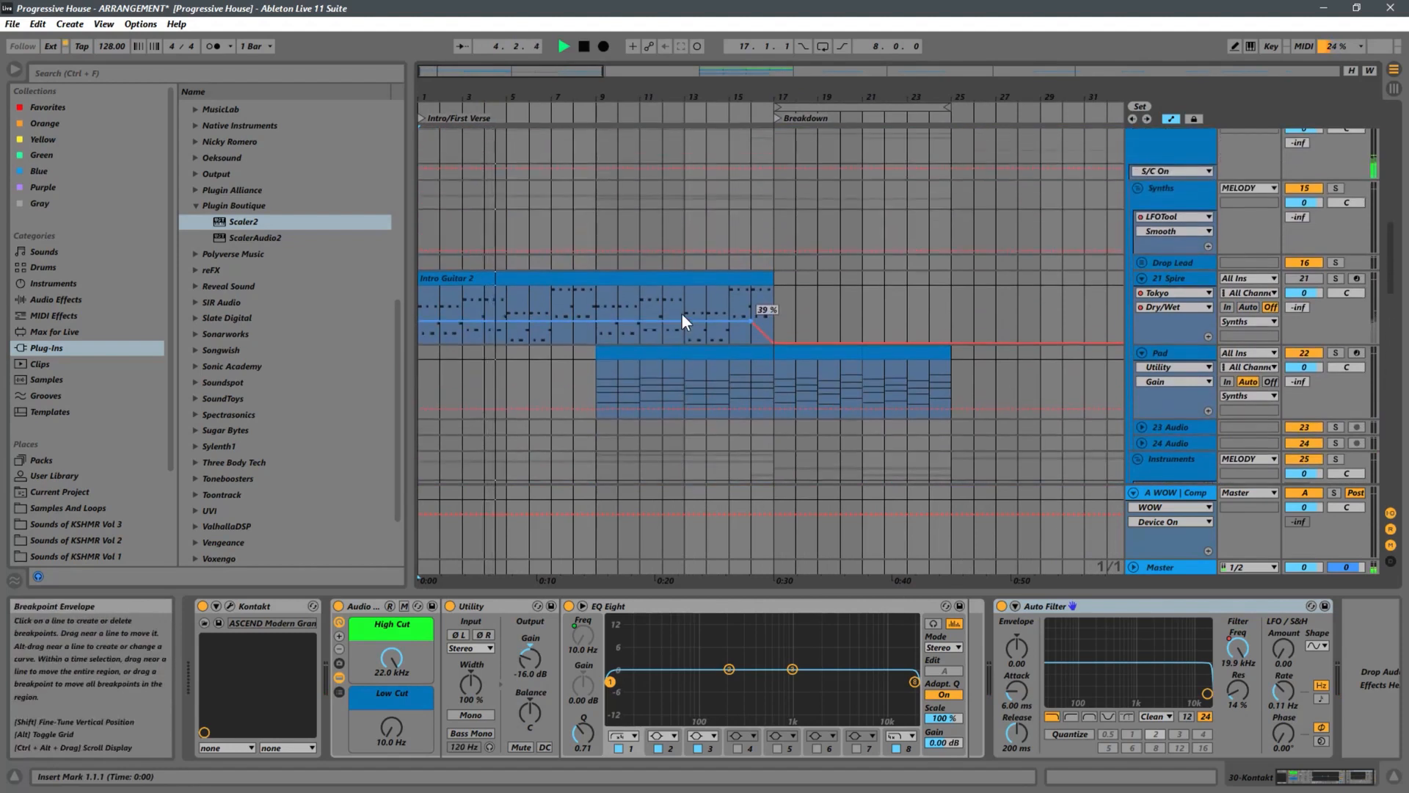
left_click(1318, 281)
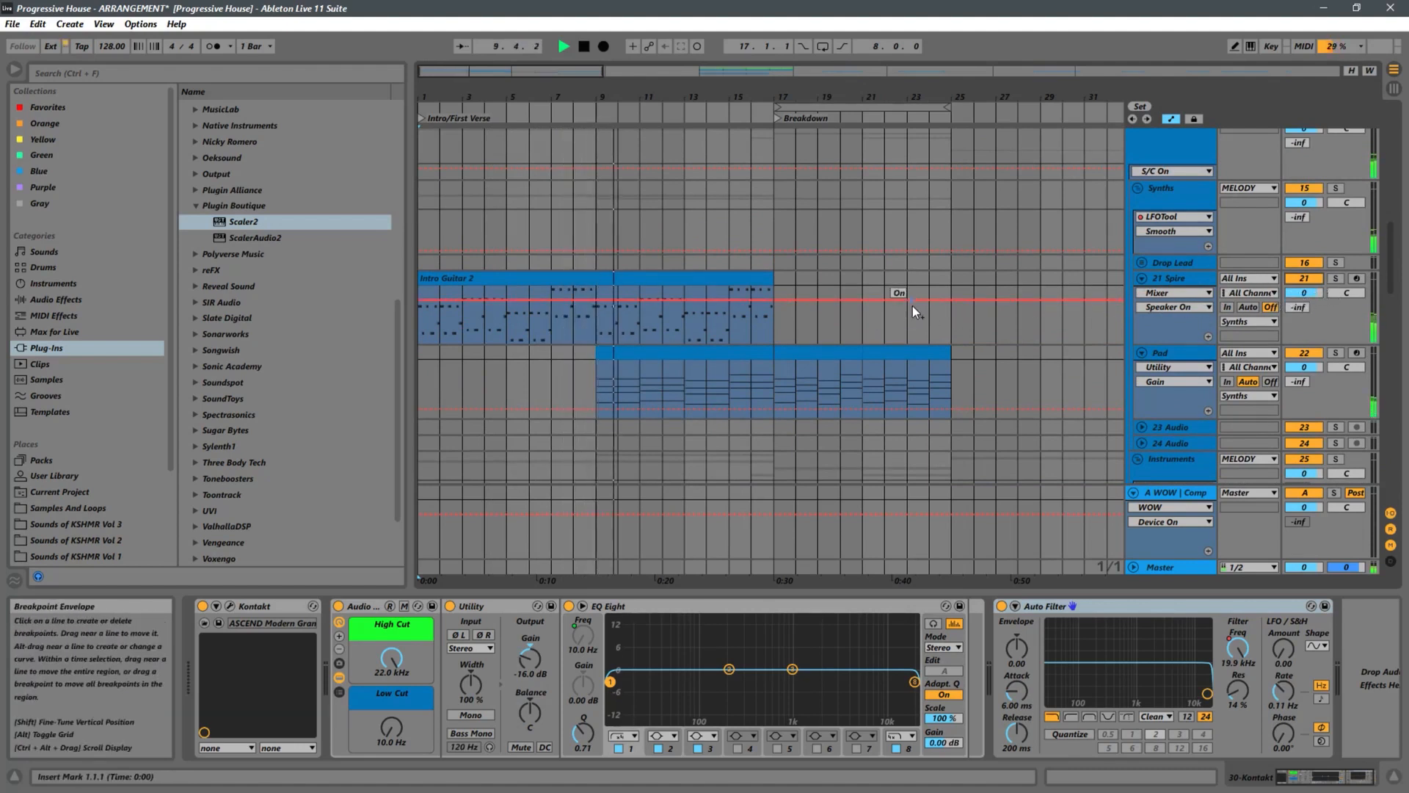
Play from 16.1.1 to check how 21 Spire ends at bar 17, both soloed and in the full mix.
left_click(735, 279)
left_click(750, 331)
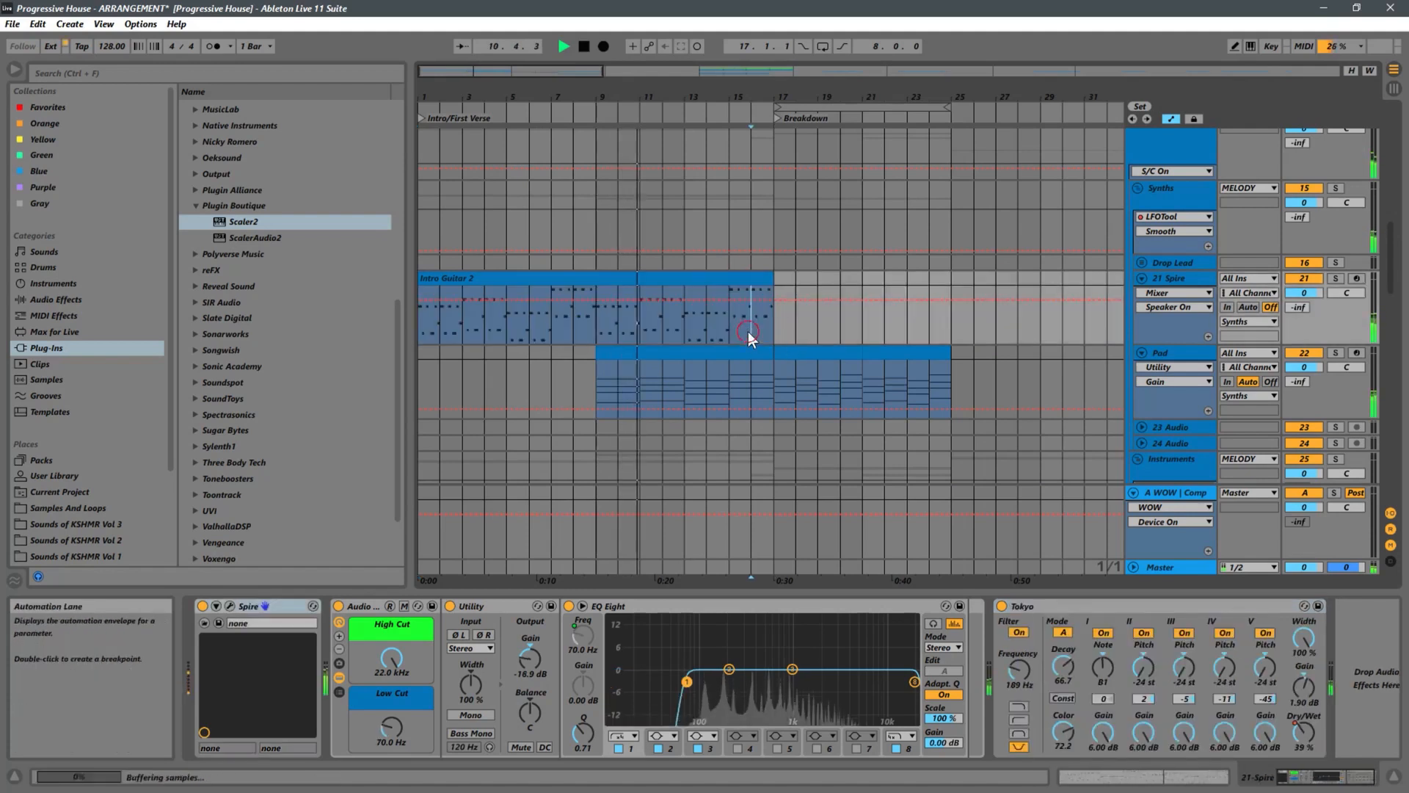
key("space")
key("space")
left_click(1336, 278)
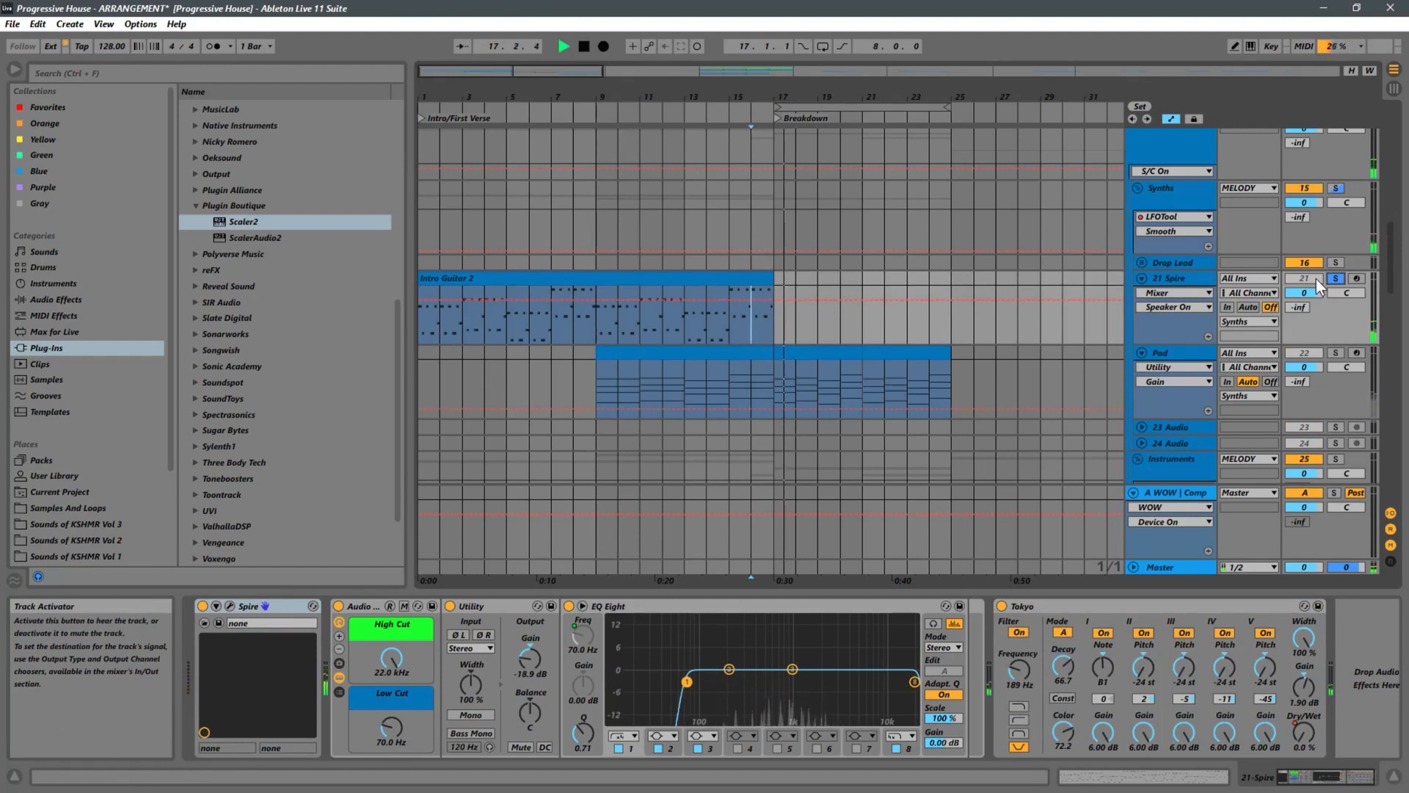
left_click(1340, 281)
key("space")
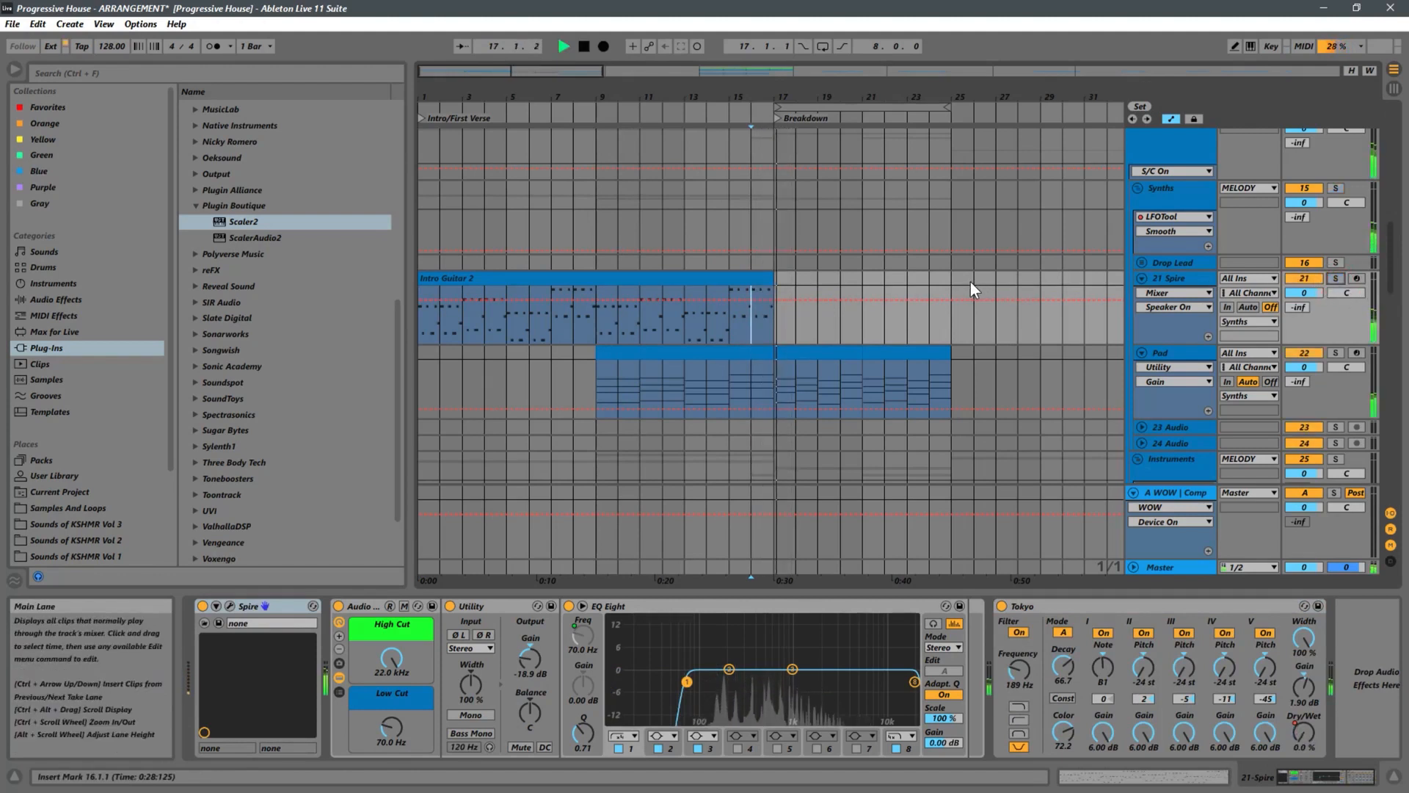
Play from 9.1.1 through the Breakdown up to bar 33 to review the section with all tracks.
left_click(596, 319)
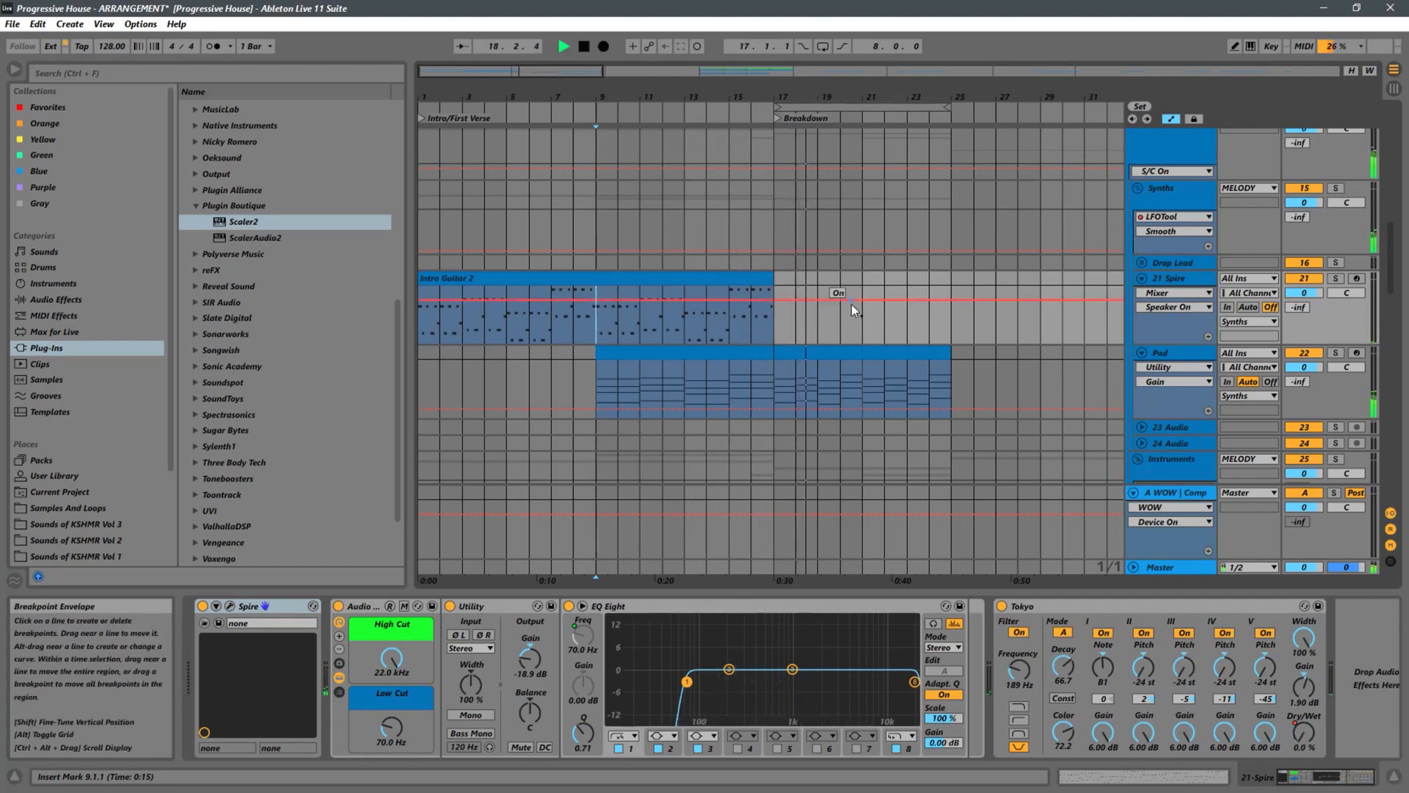
scroll(859, 305, "down", 3)
scroll(859, 305, "down", 5)
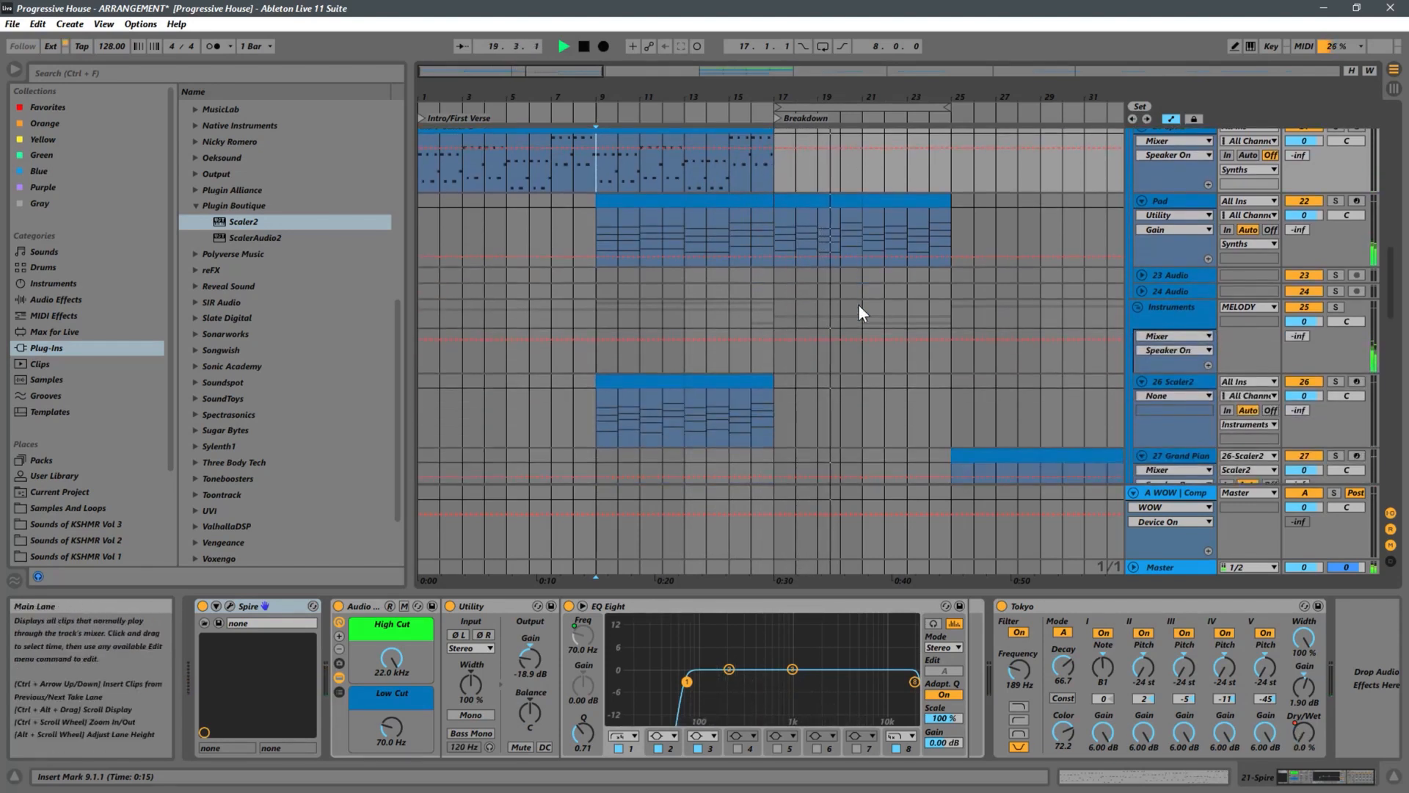
scroll(859, 305, "up", 3)
scroll(860, 305, "up", 2)
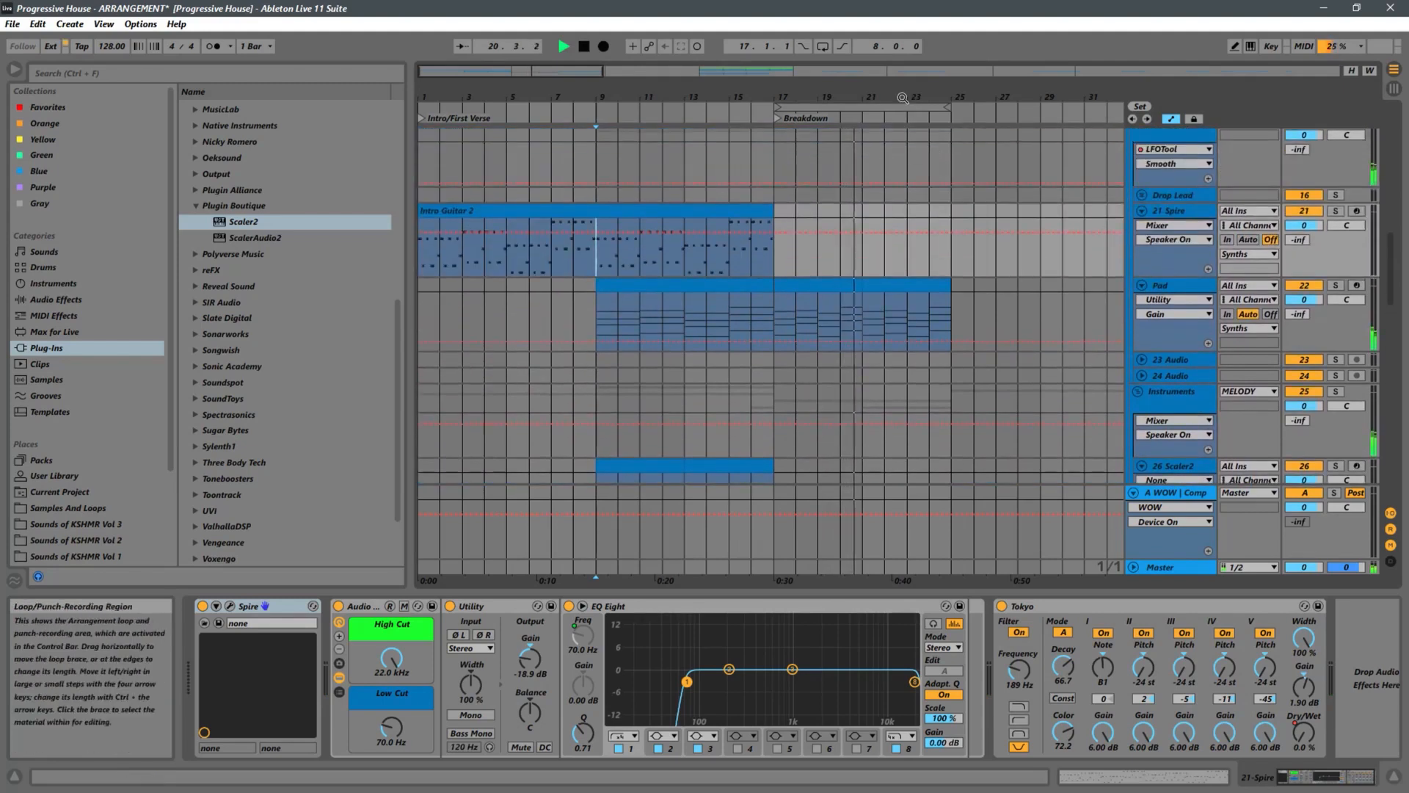
left_click_drag(898, 97, 734, 66)
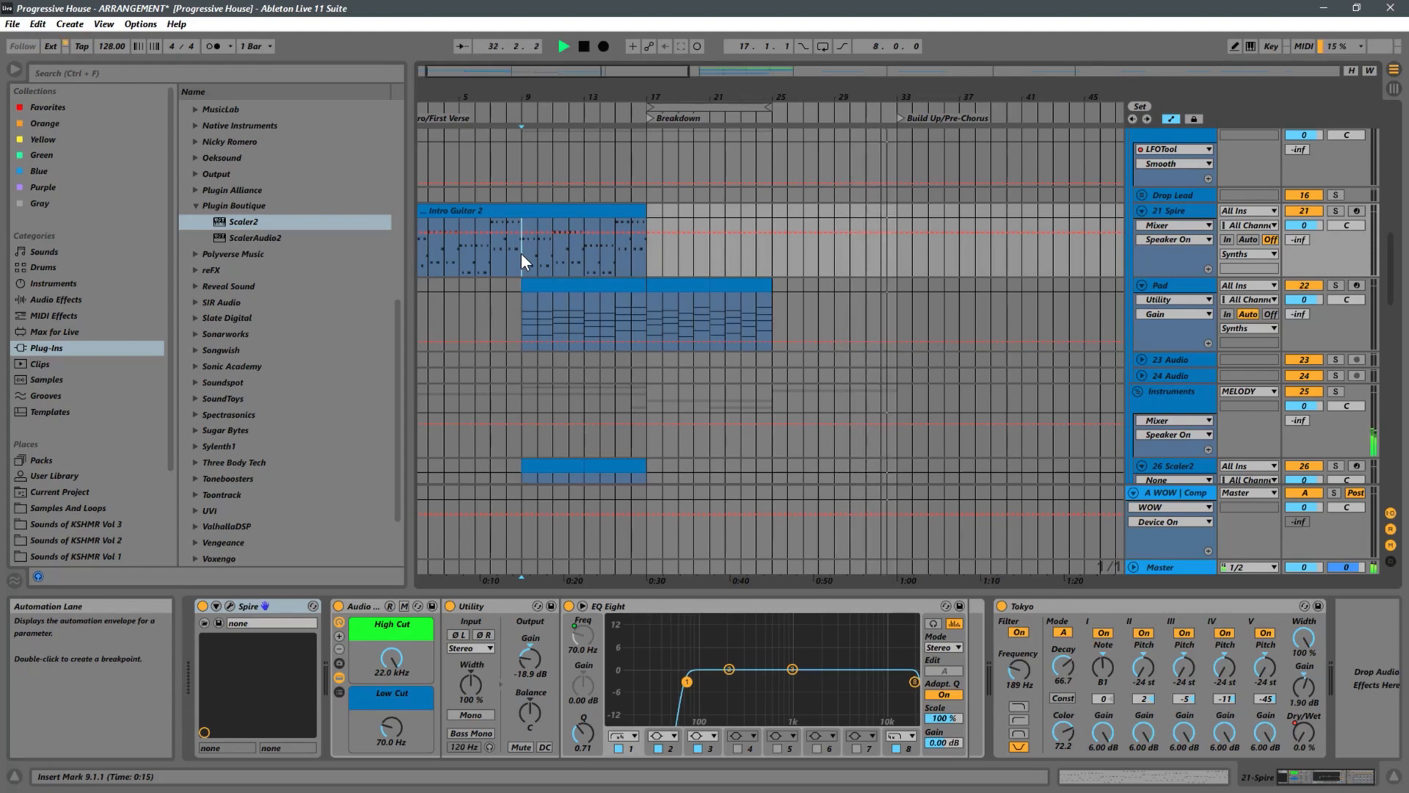
key("space")
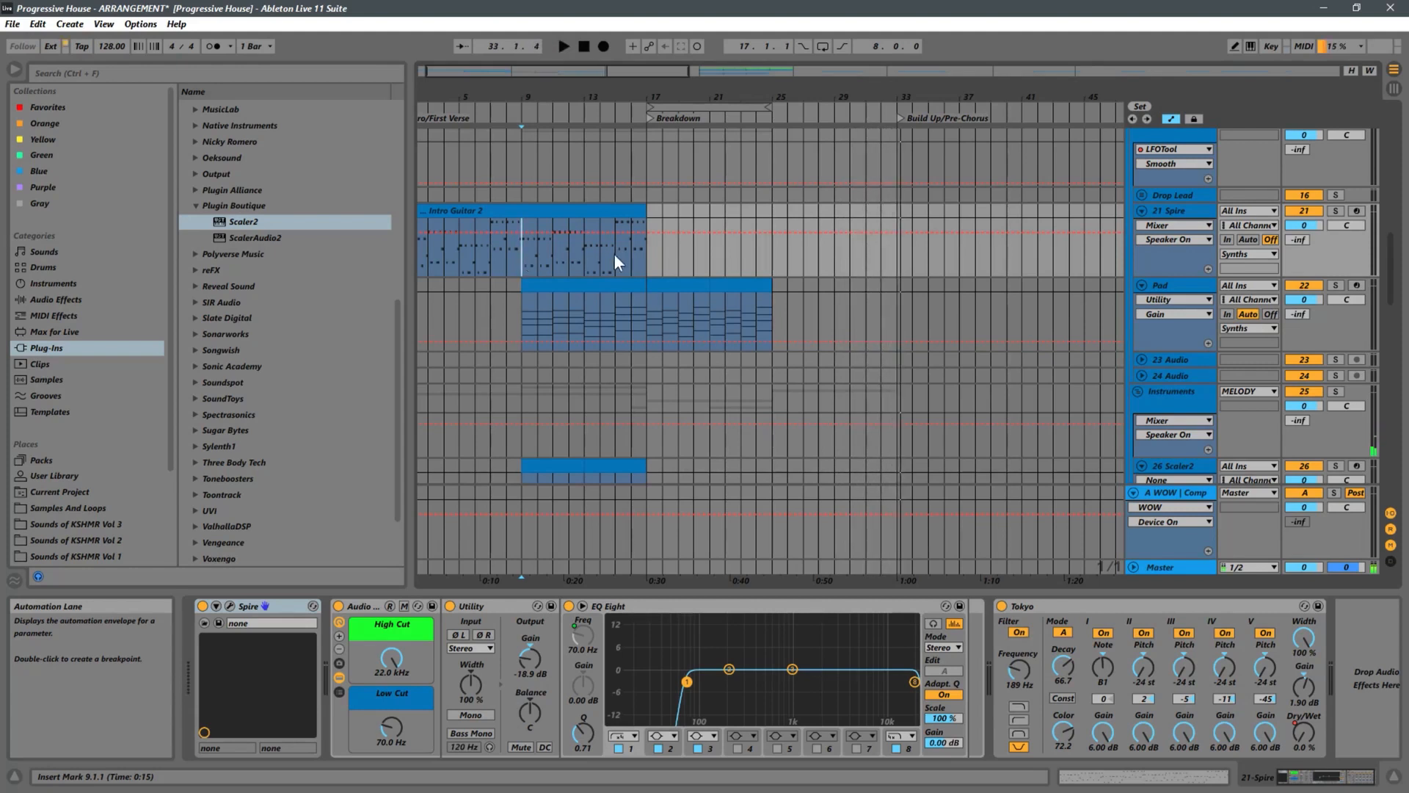
Examine the drum, melody, instrument, bass and sub tracks across the intro and Breakdown for remaining gaps.
left_click_drag(513, 100, 531, 89)
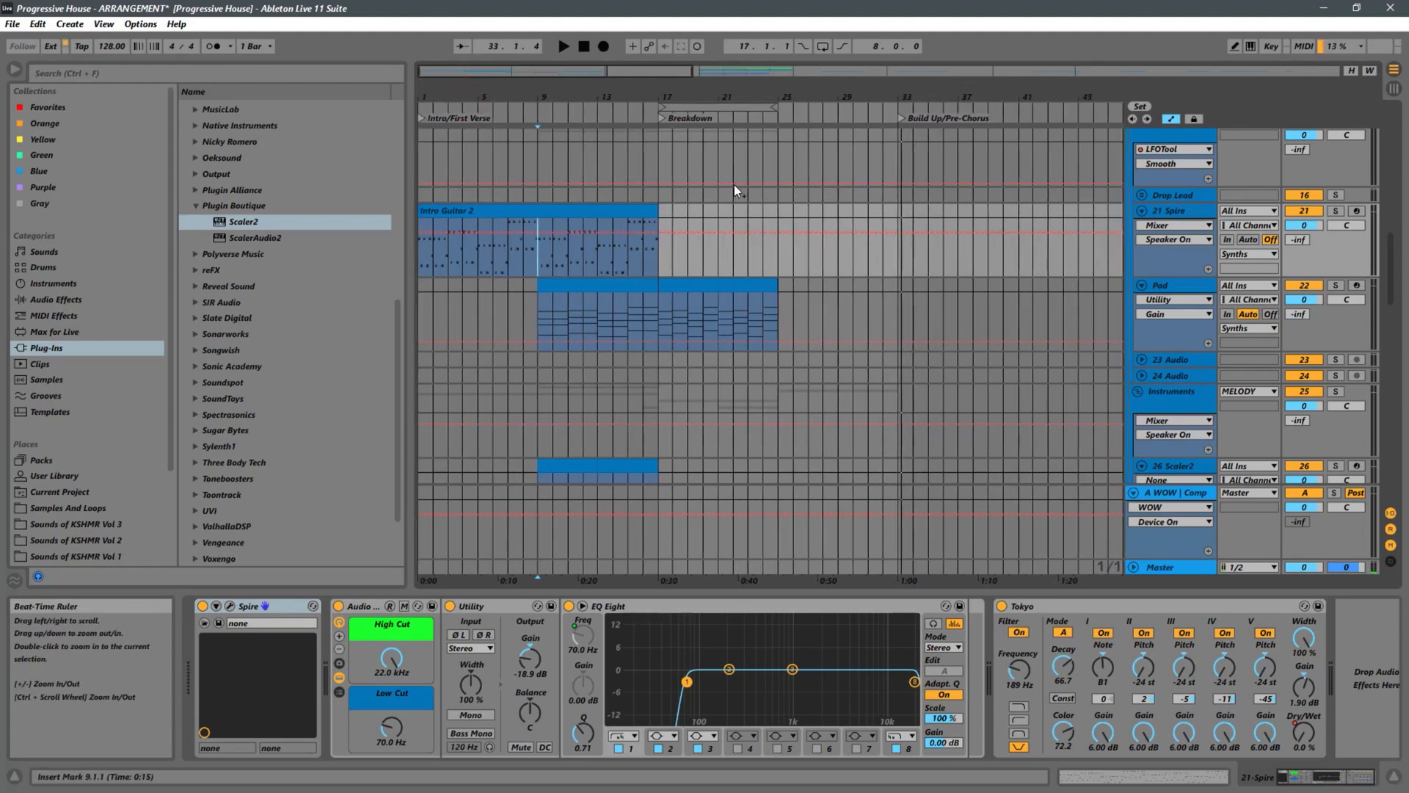
scroll(727, 320, "down", 5)
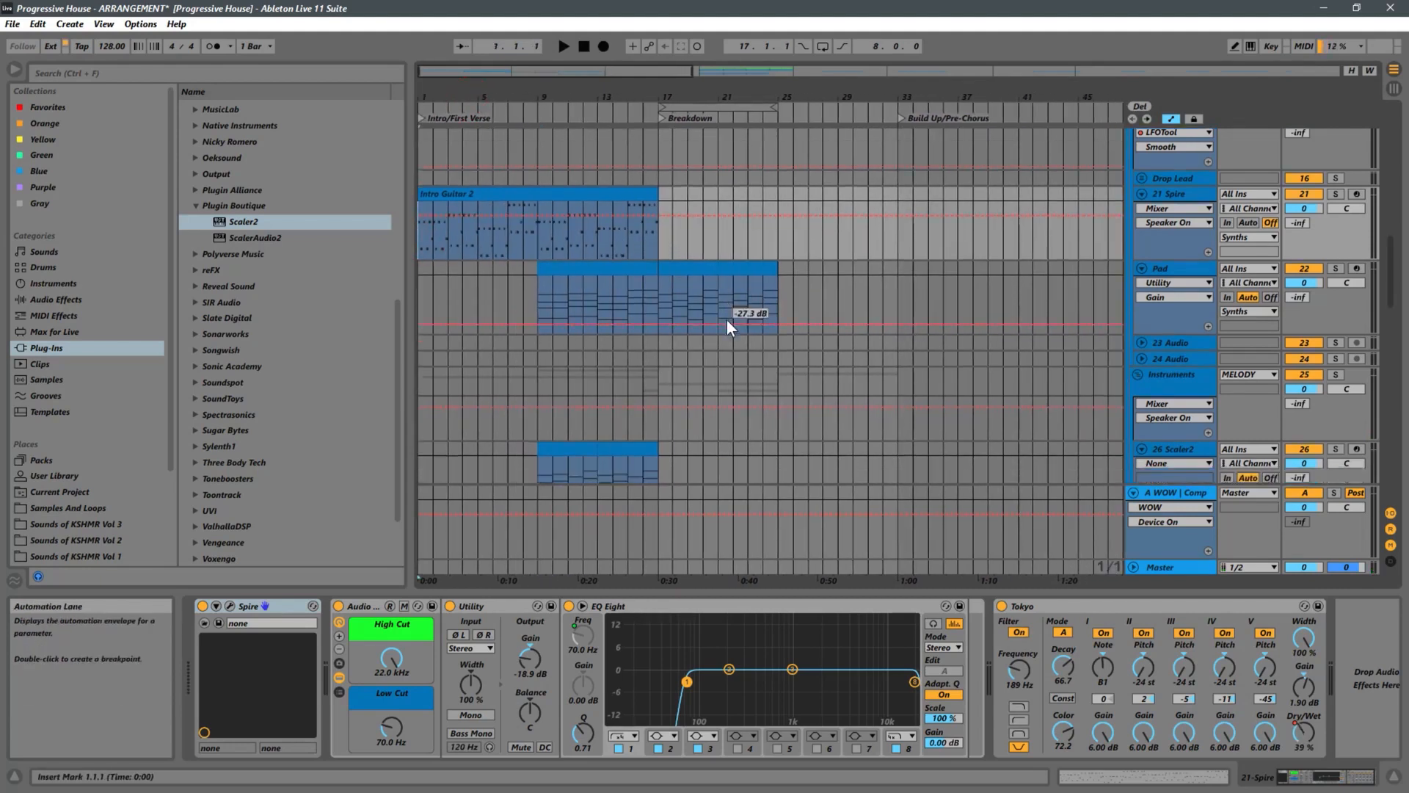
scroll(734, 330, "down", 10)
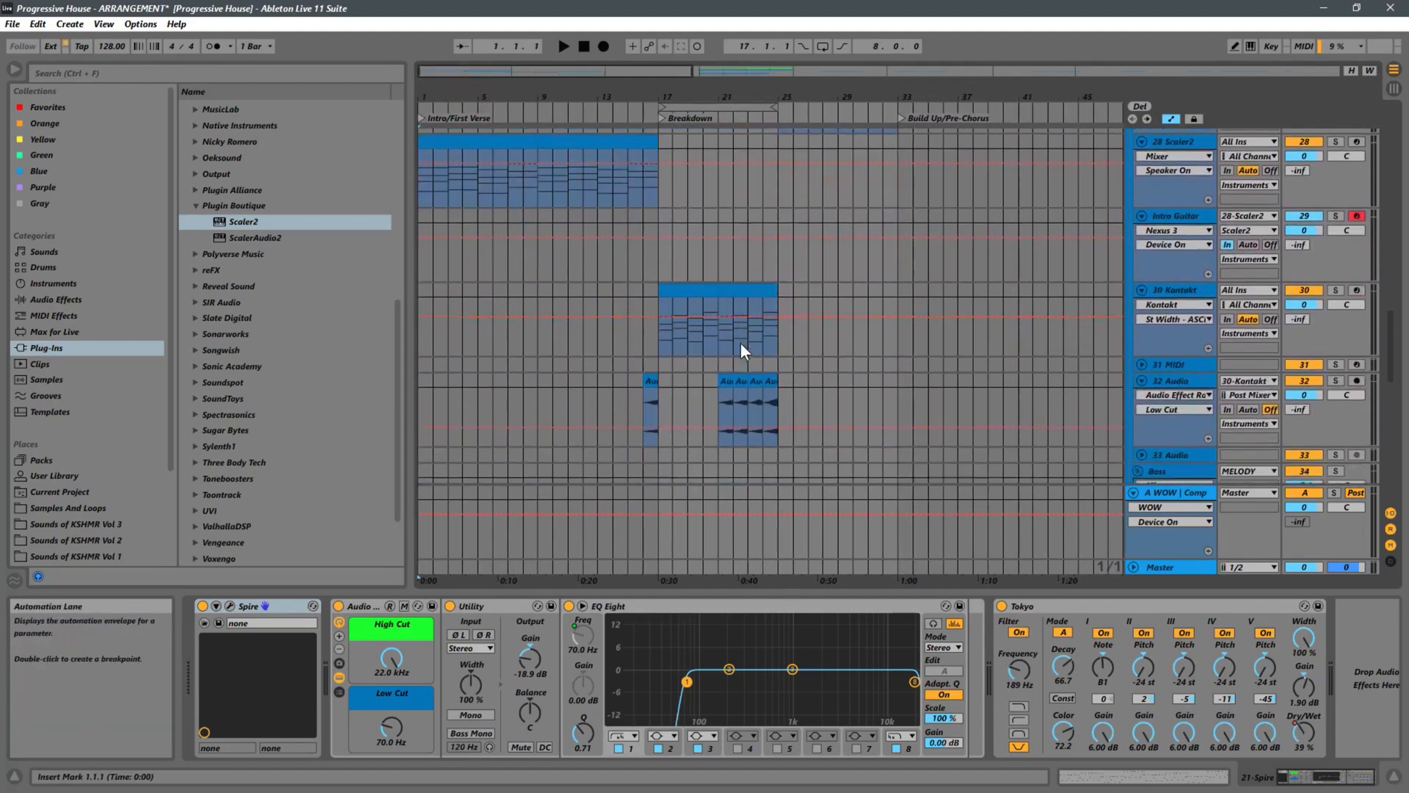
scroll(739, 341, "down", 8)
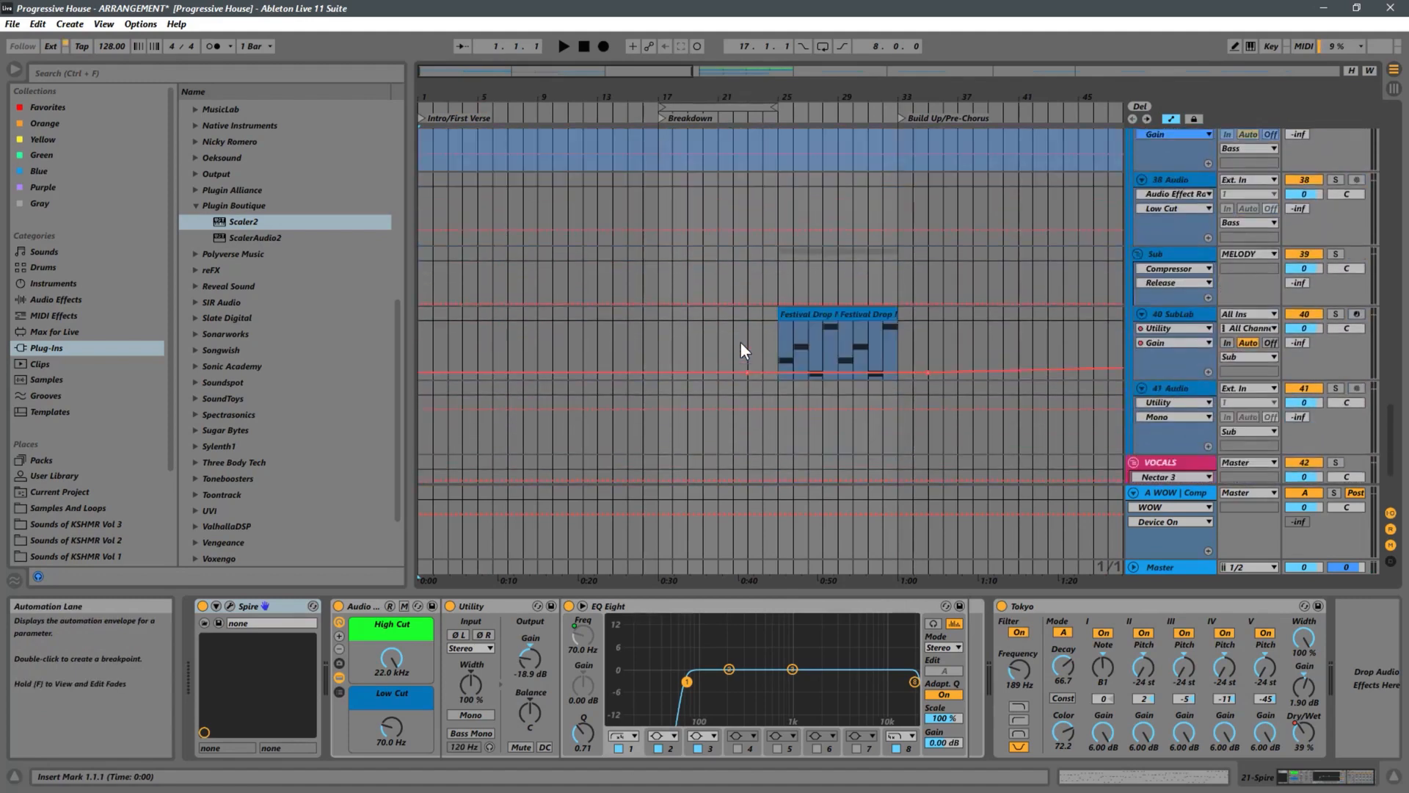
scroll(742, 341, "up", 10)
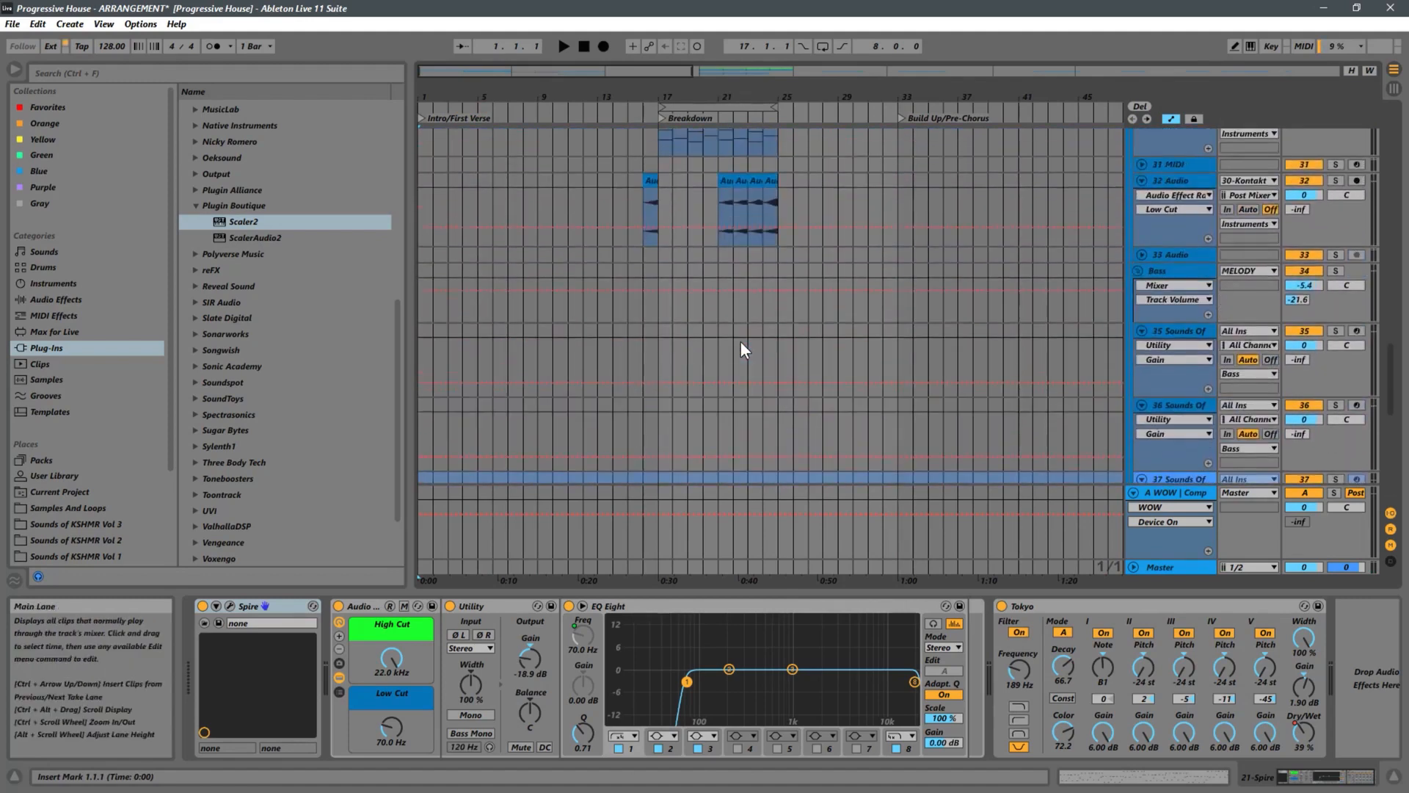
scroll(741, 341, "up", 15)
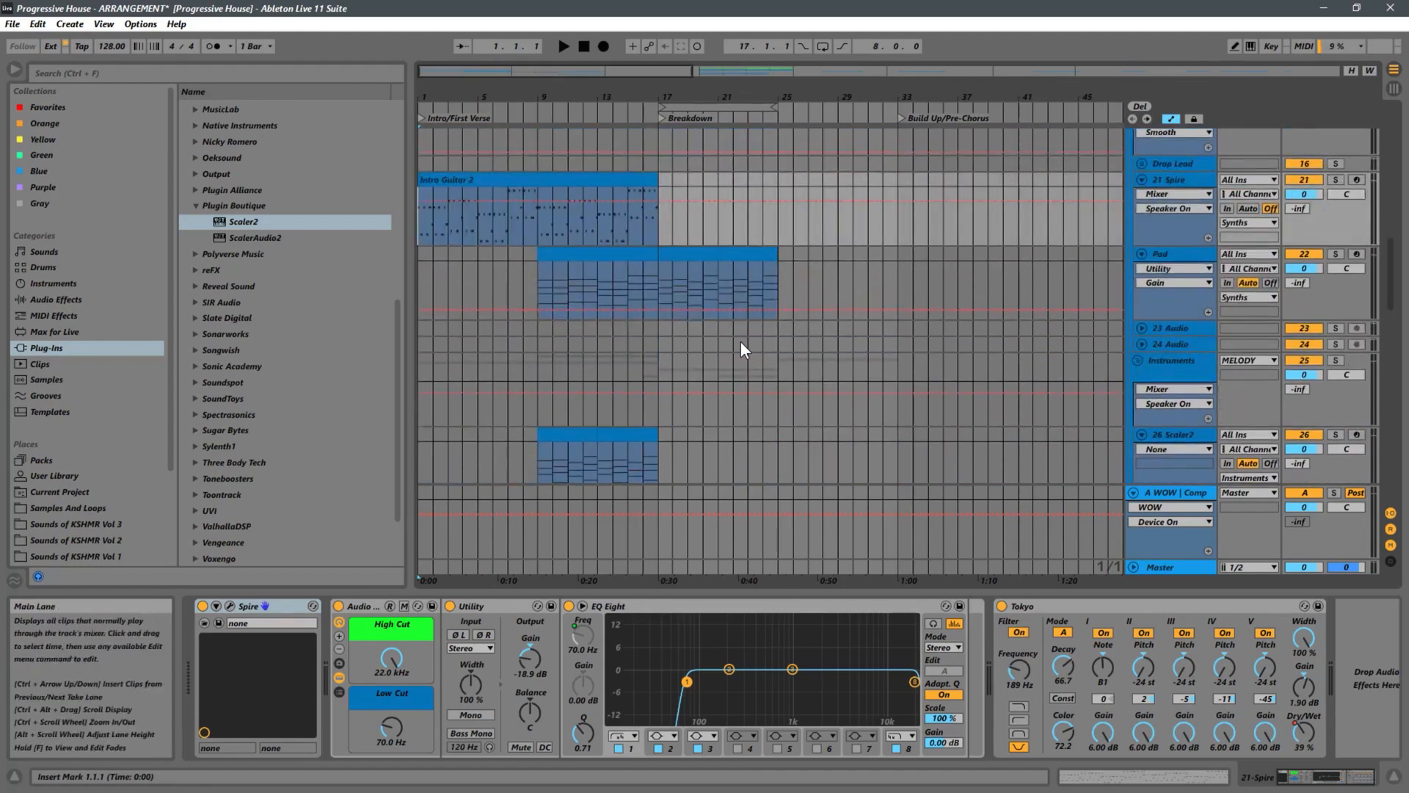
scroll(742, 341, "up", 10)
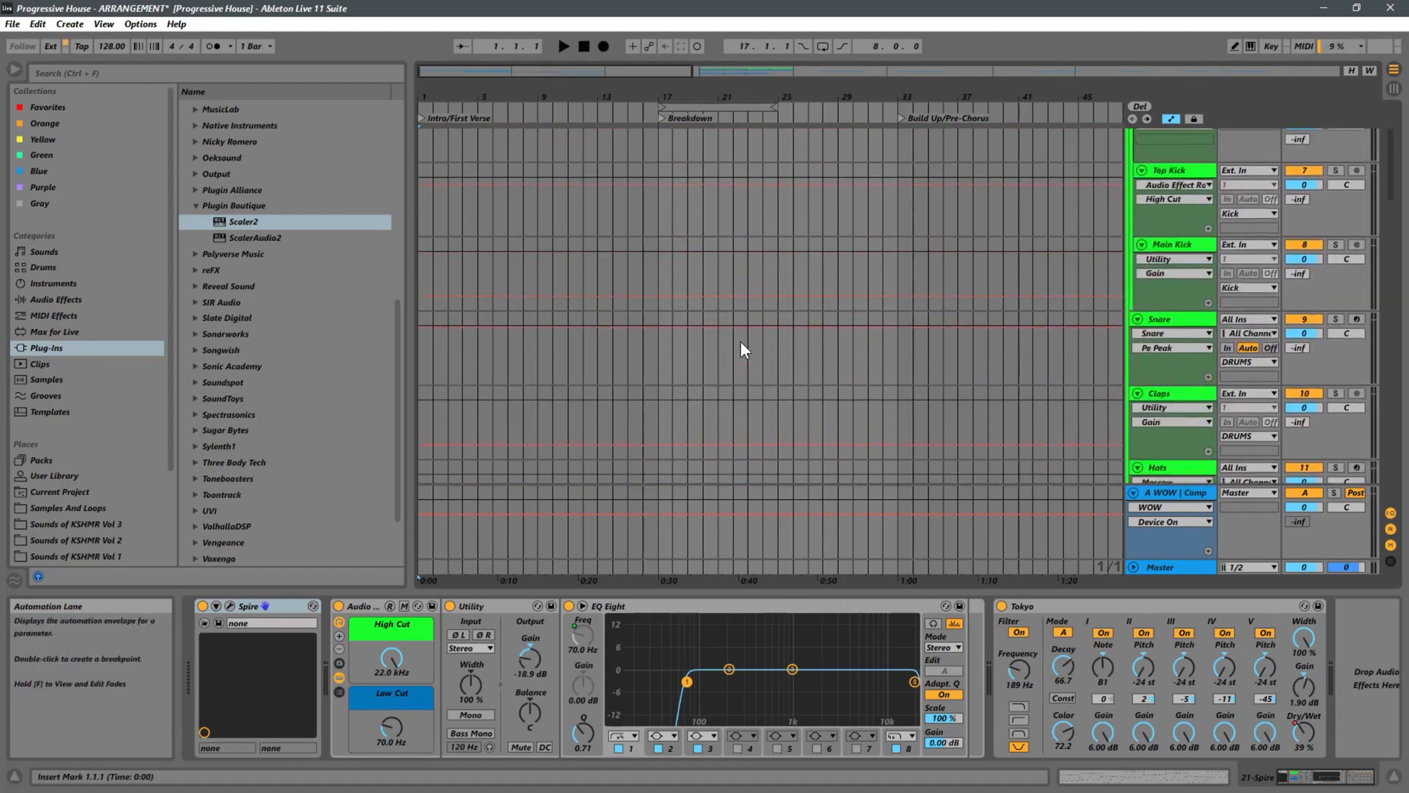
scroll(741, 341, "down", 10)
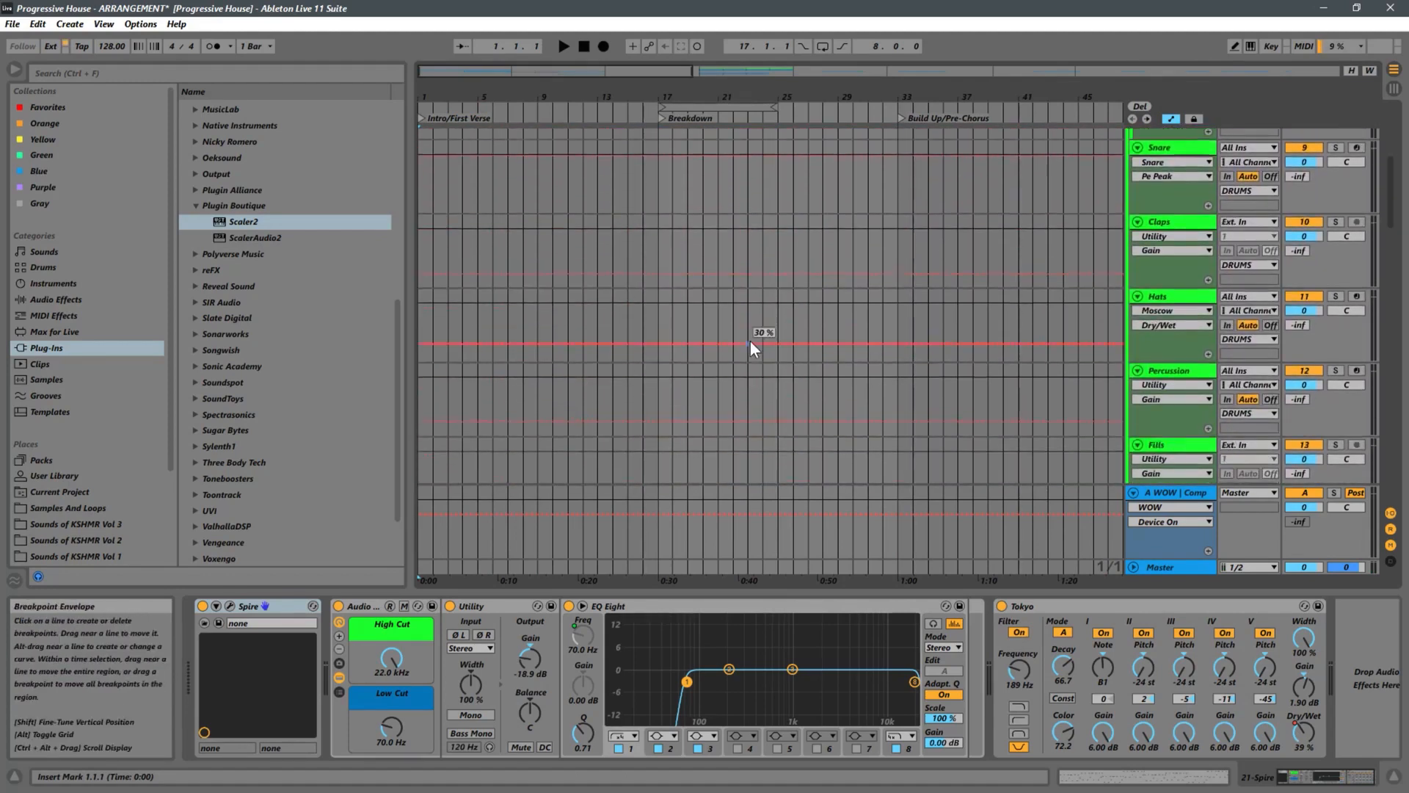
scroll(729, 337, "down", 8)
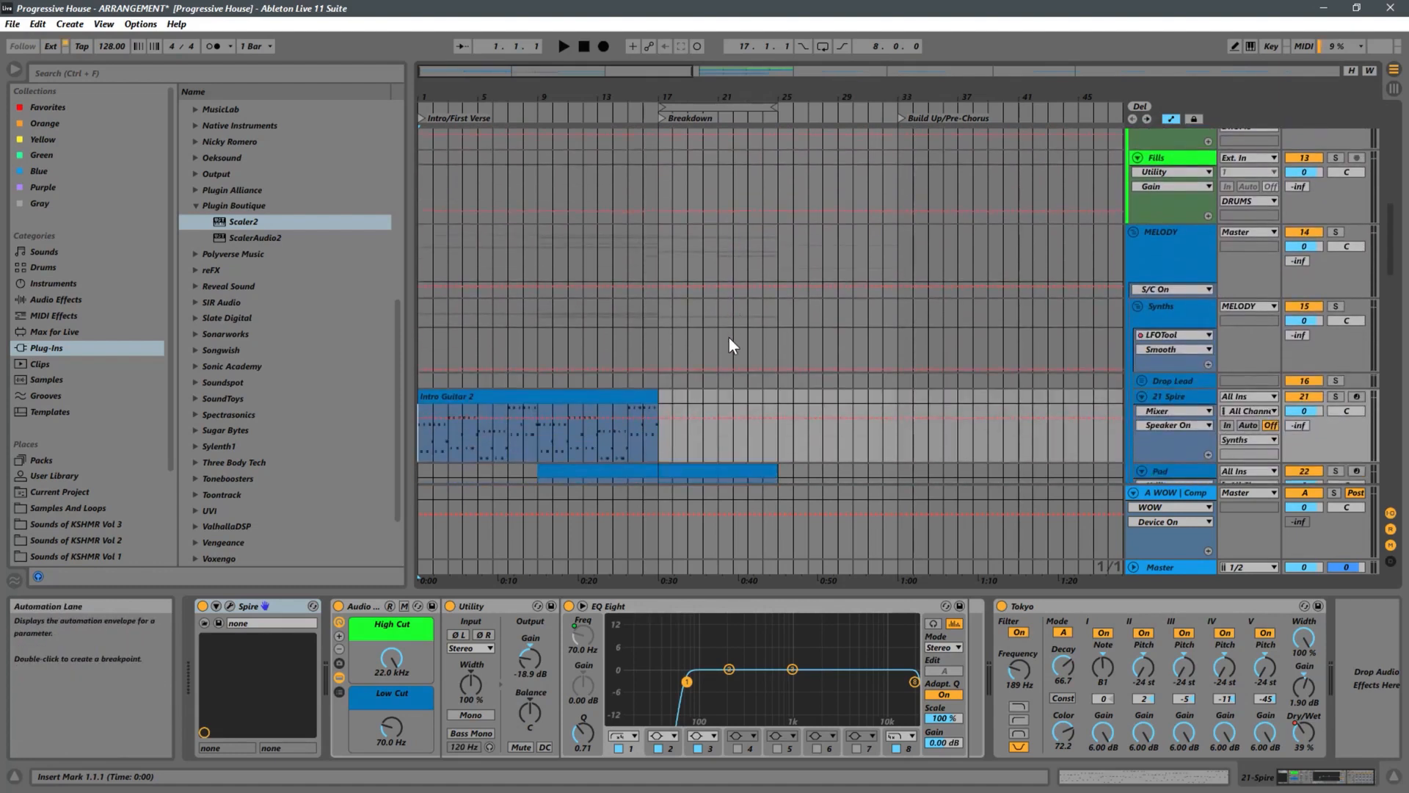
scroll(729, 339, "down", 8)
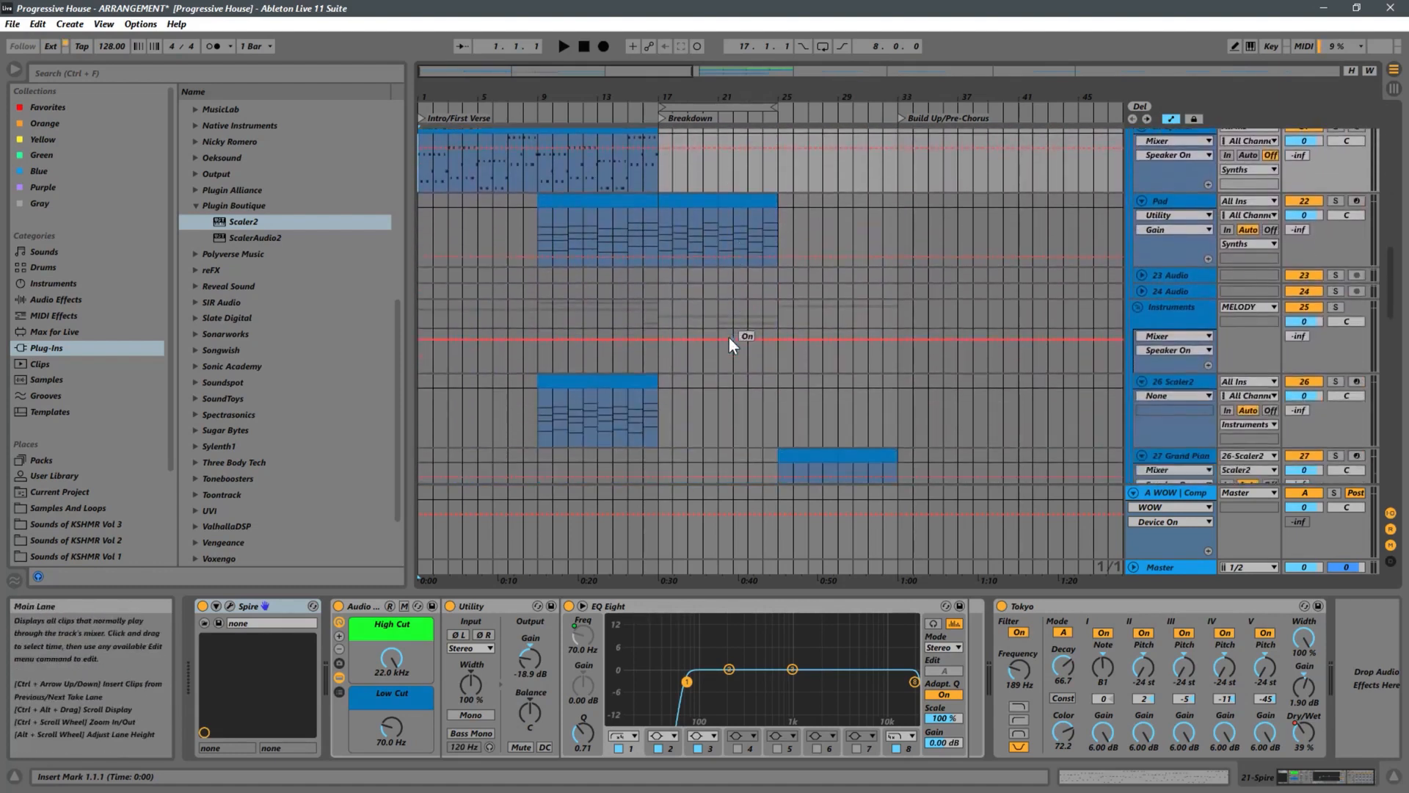
scroll(683, 327, "down", 1)
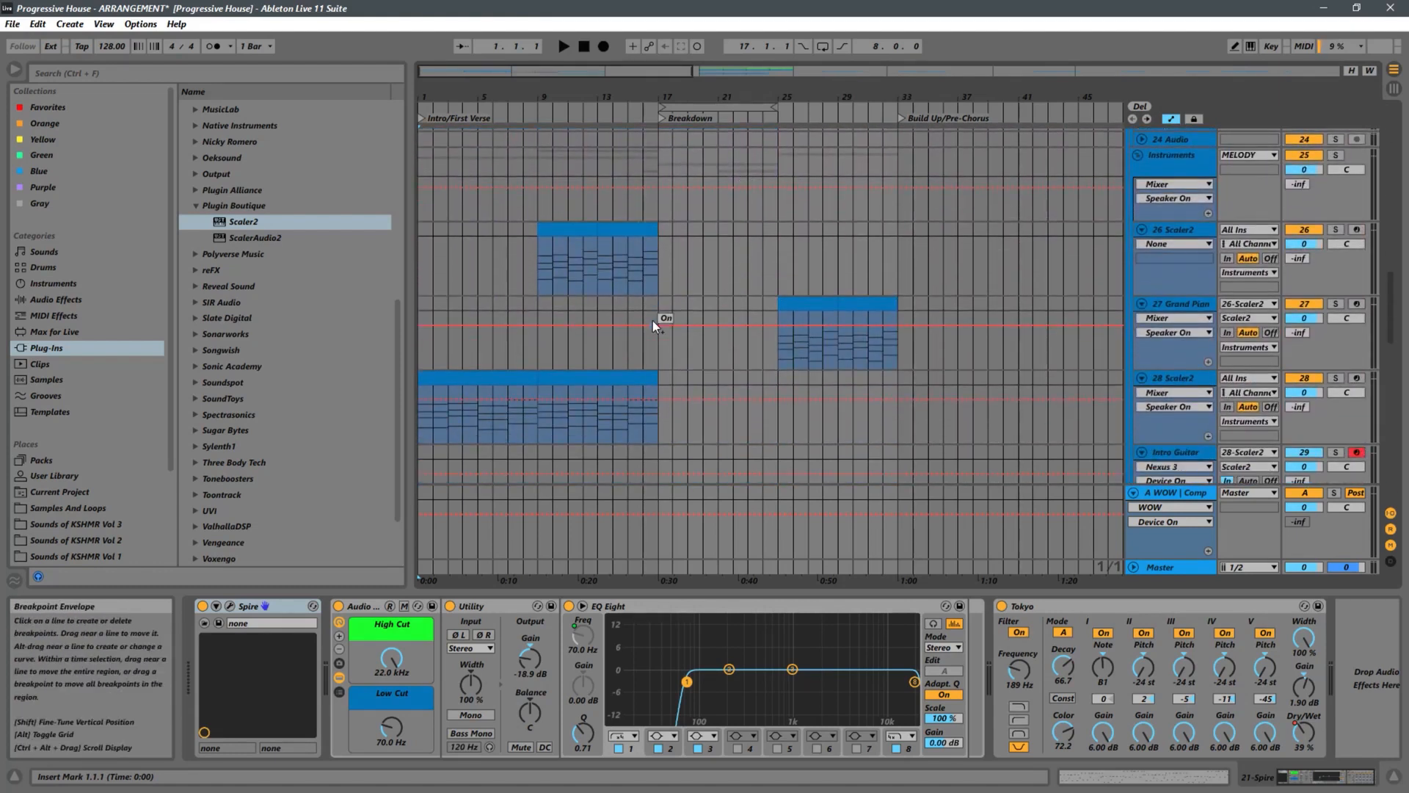